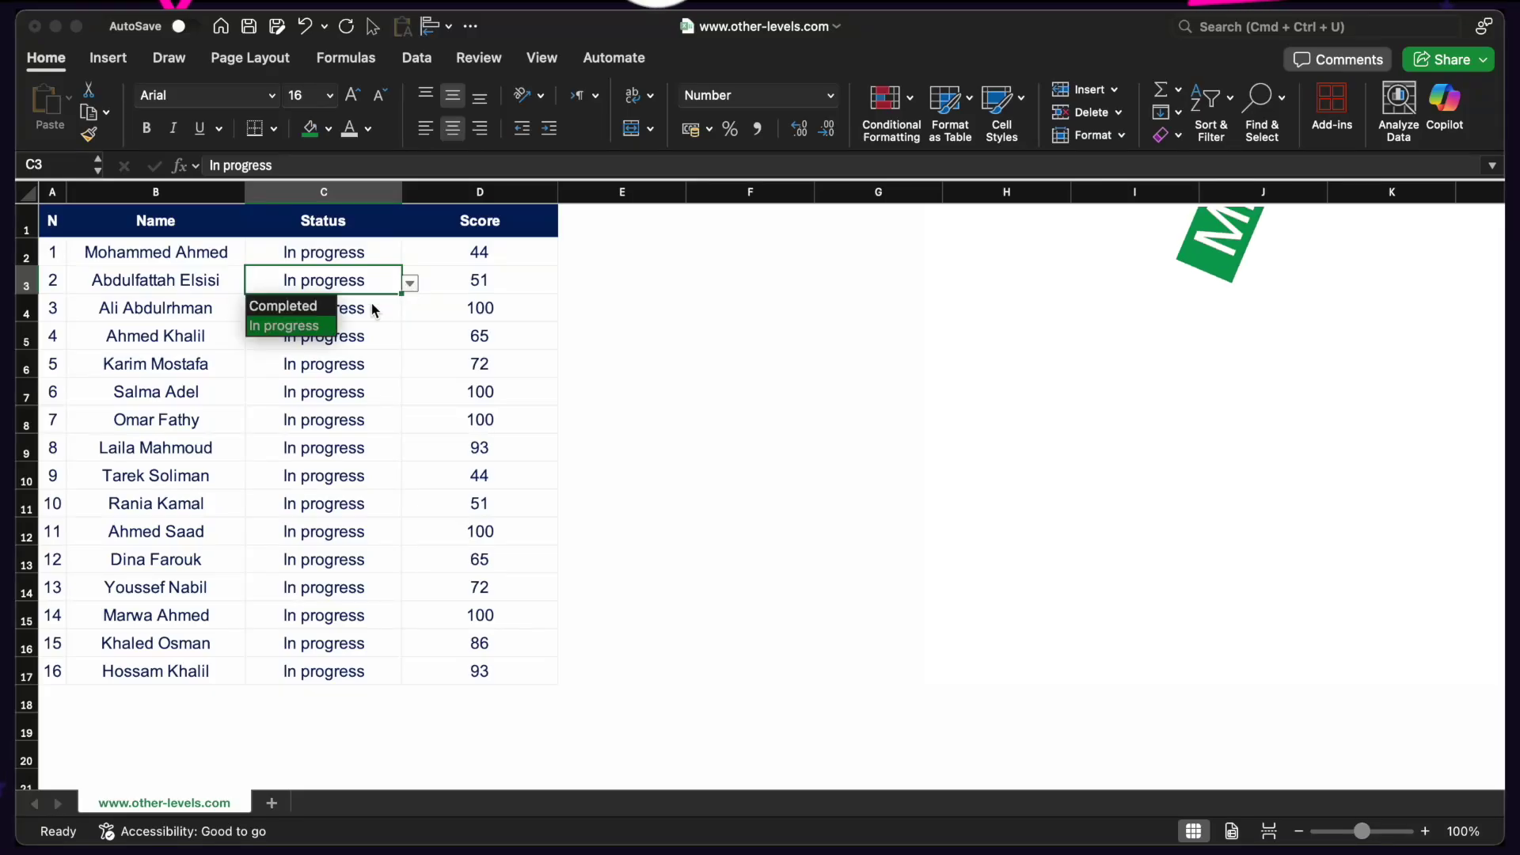
# Step: Set the Status of C3, C6 and C7 to Completed using their dropdowns
pyautogui.click(289, 303)
pyautogui.click(348, 368)
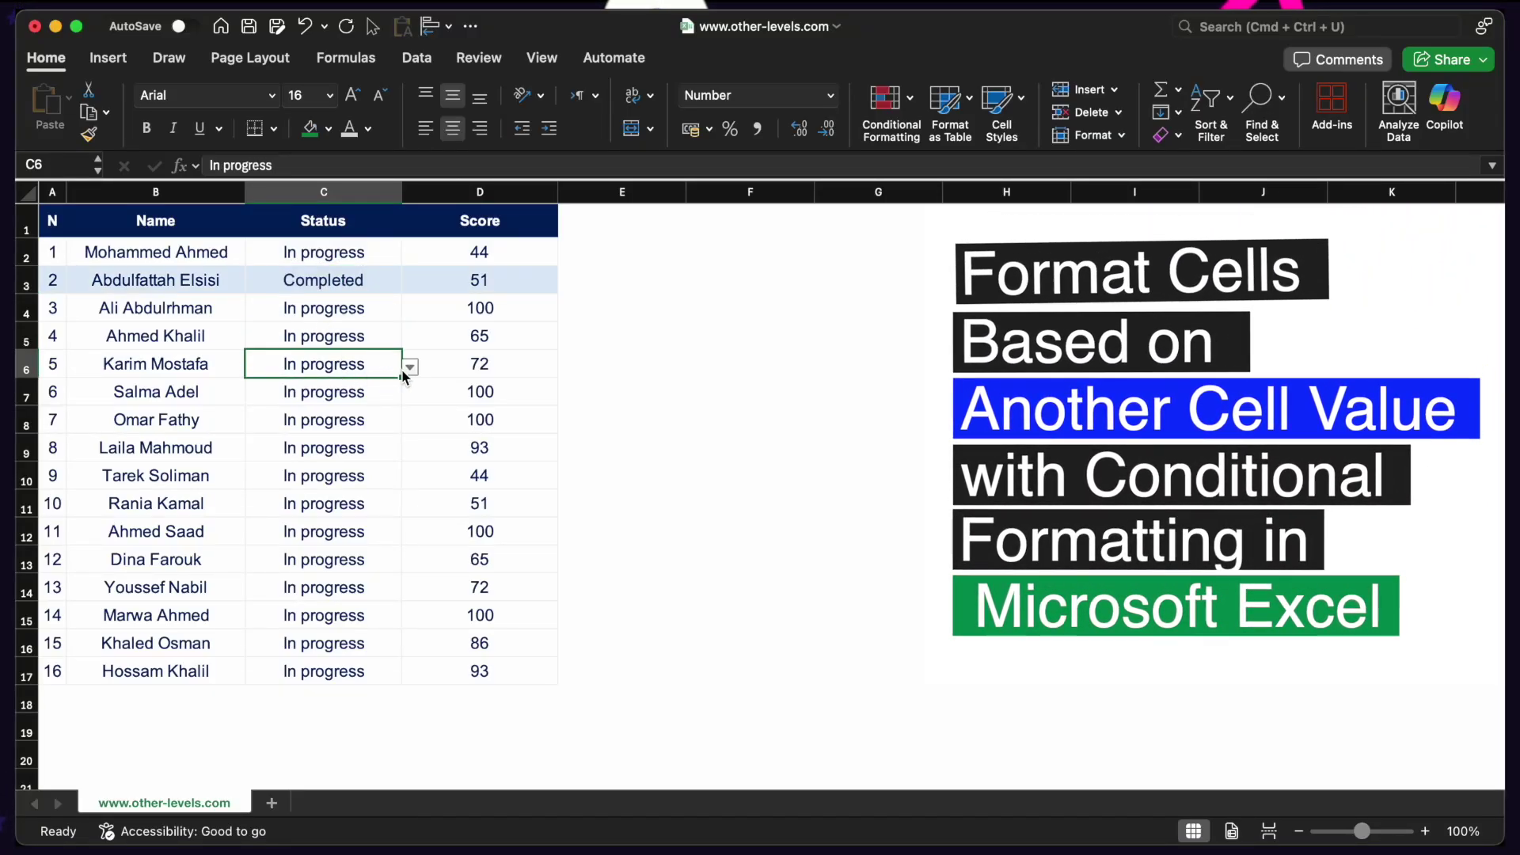
pyautogui.click(409, 367)
pyautogui.click(325, 391)
pyautogui.click(327, 394)
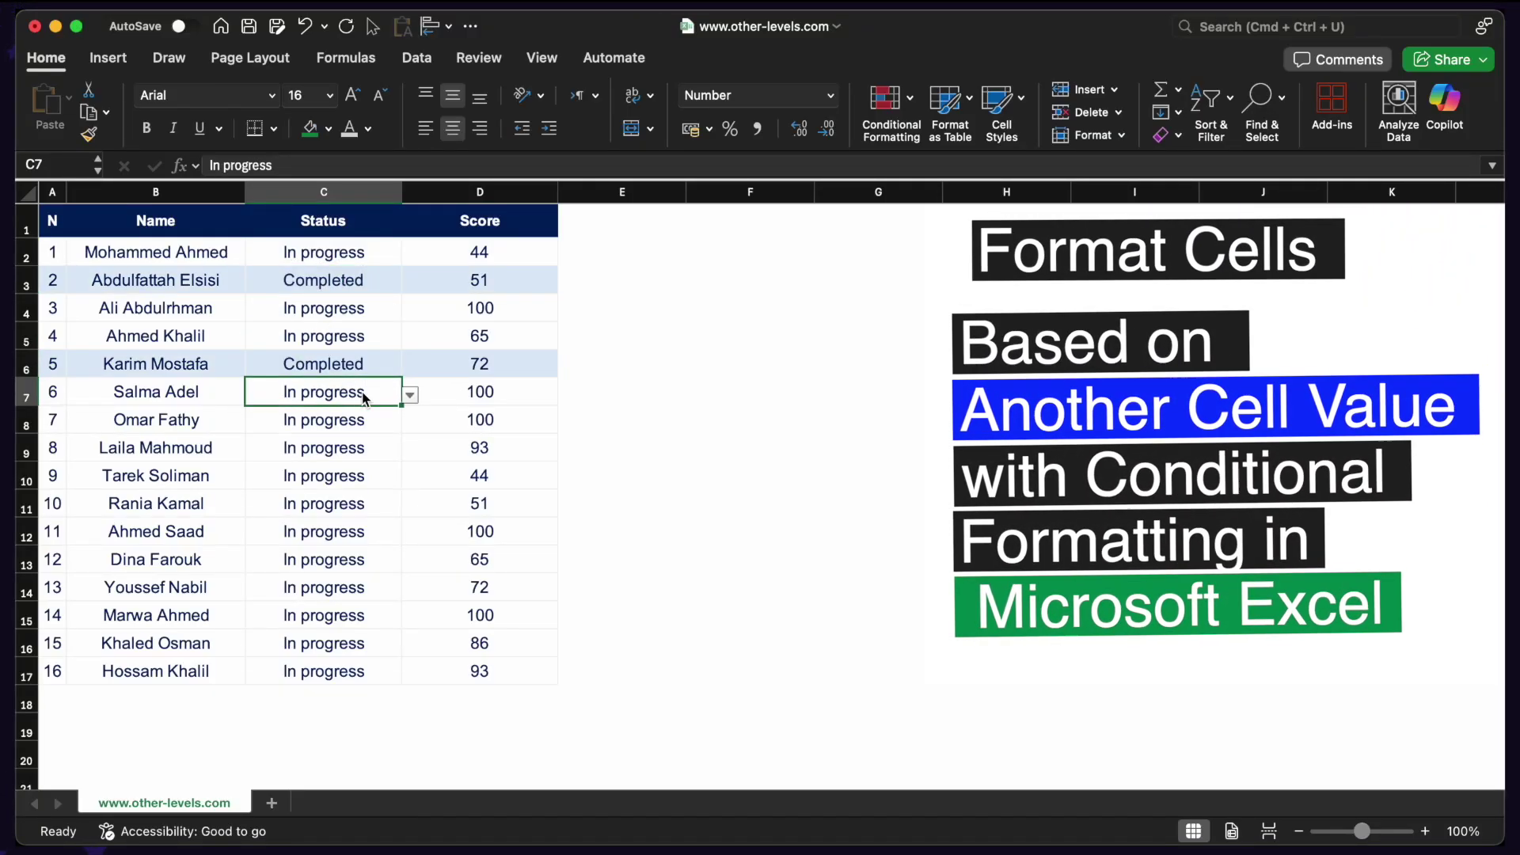
pyautogui.click(410, 394)
pyautogui.click(321, 417)
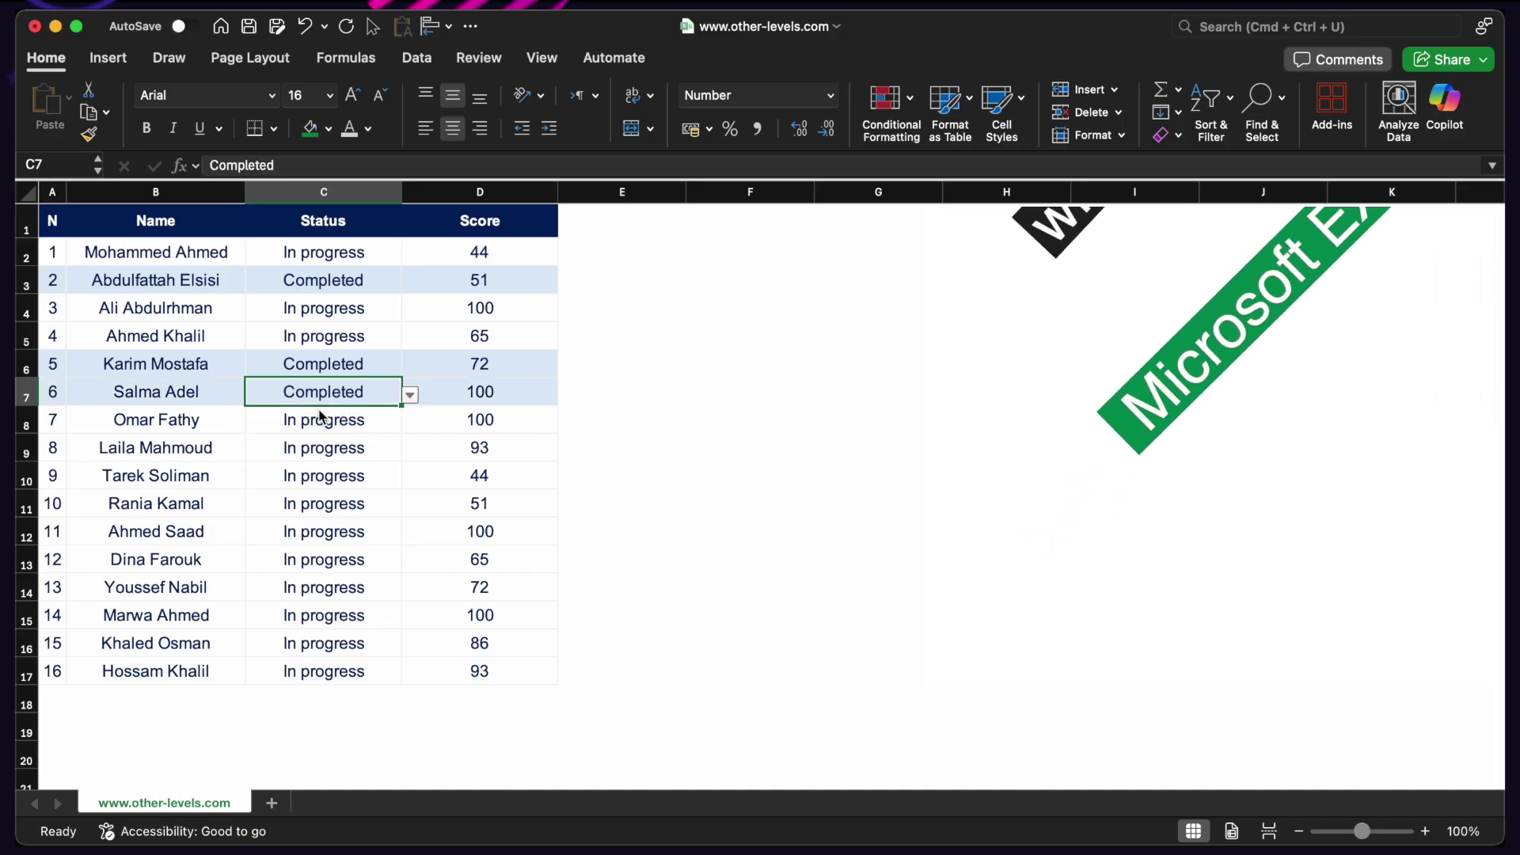
# Step: Select the Status values C2:C17 after dragging over the table body A2:D17
pyautogui.click(361, 477)
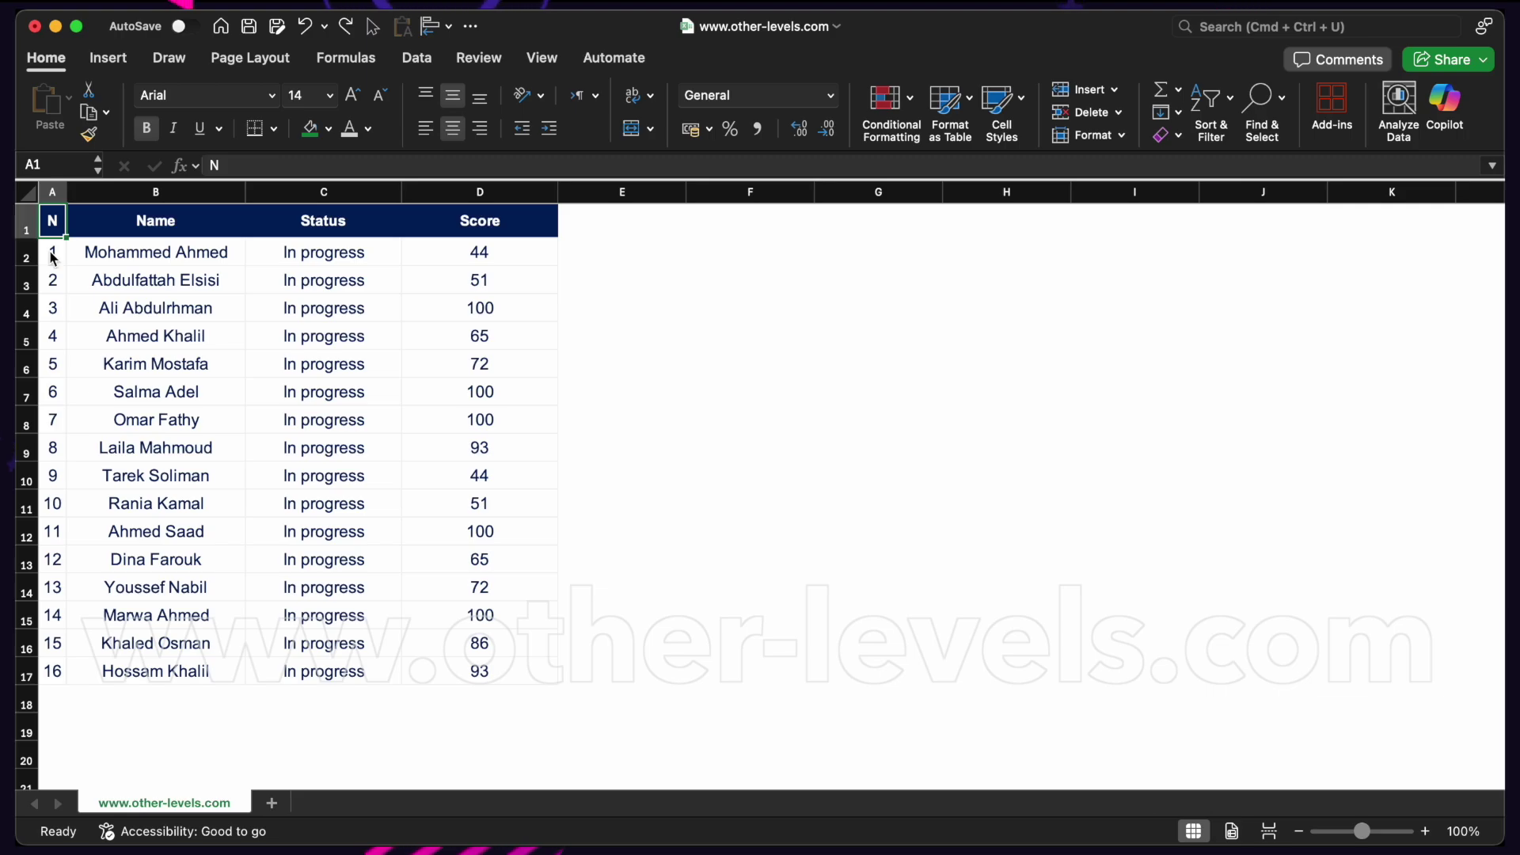
pyautogui.moveTo(58, 264); pyautogui.dragTo(478, 676)
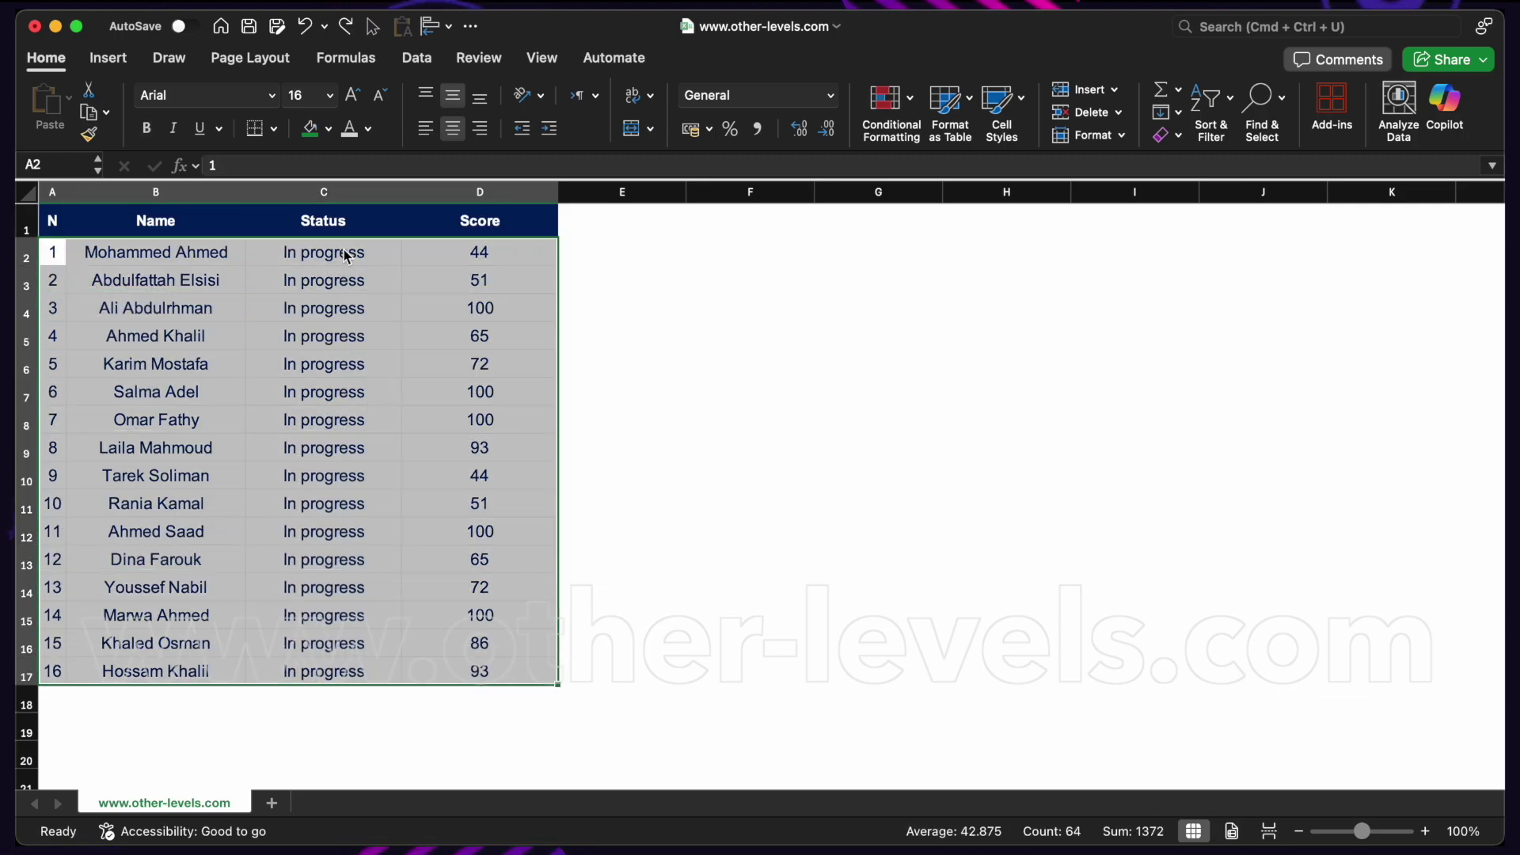
pyautogui.moveTo(325, 253); pyautogui.dragTo(333, 673)
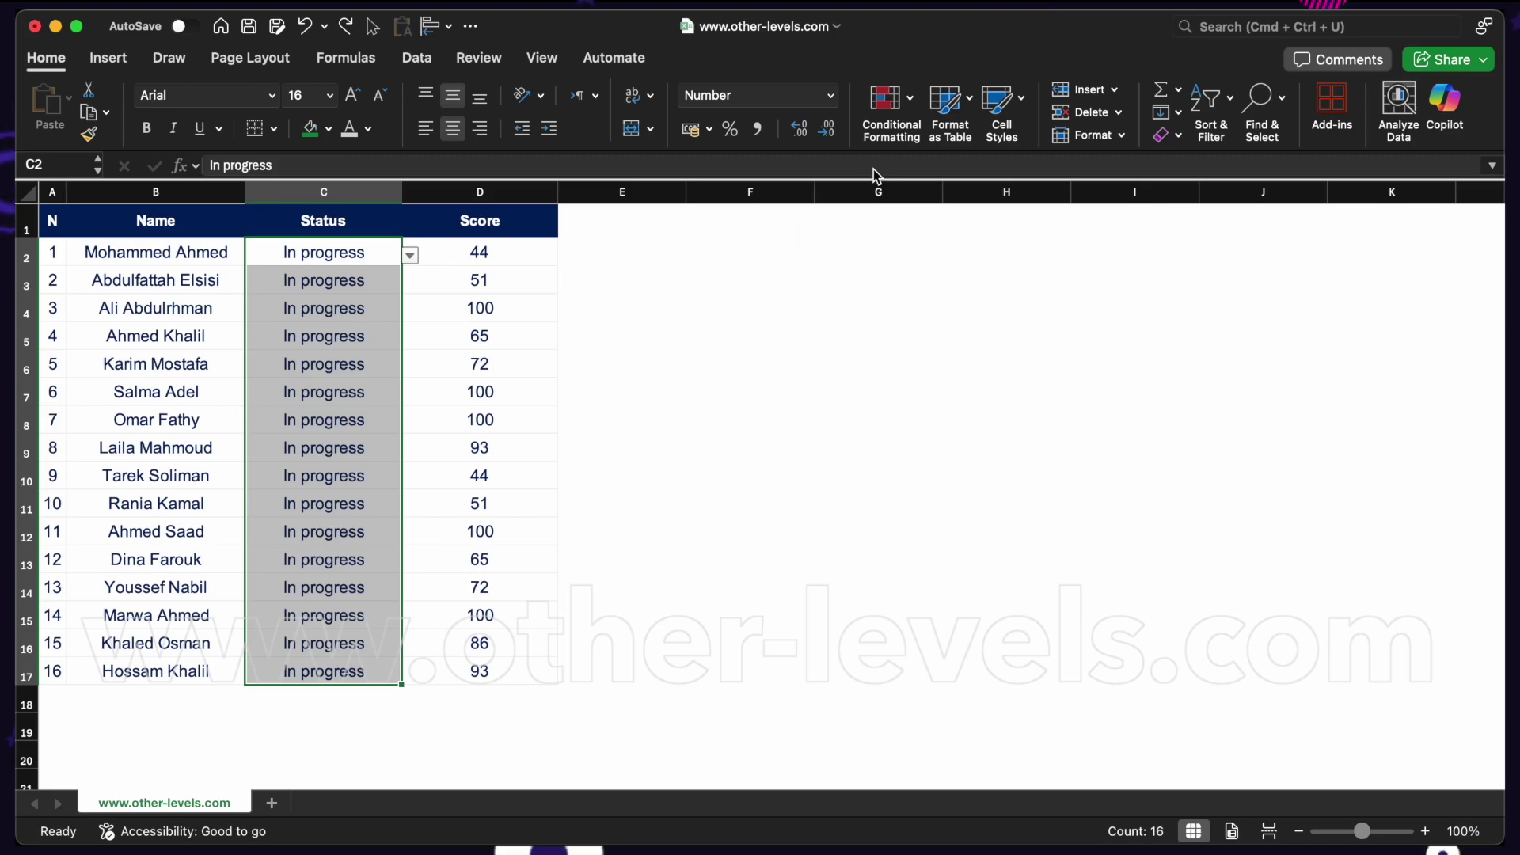
# Step: Add an Equal To rule for 'Completed' with Green Fill with Dark Green Text
pyautogui.click(908, 112)
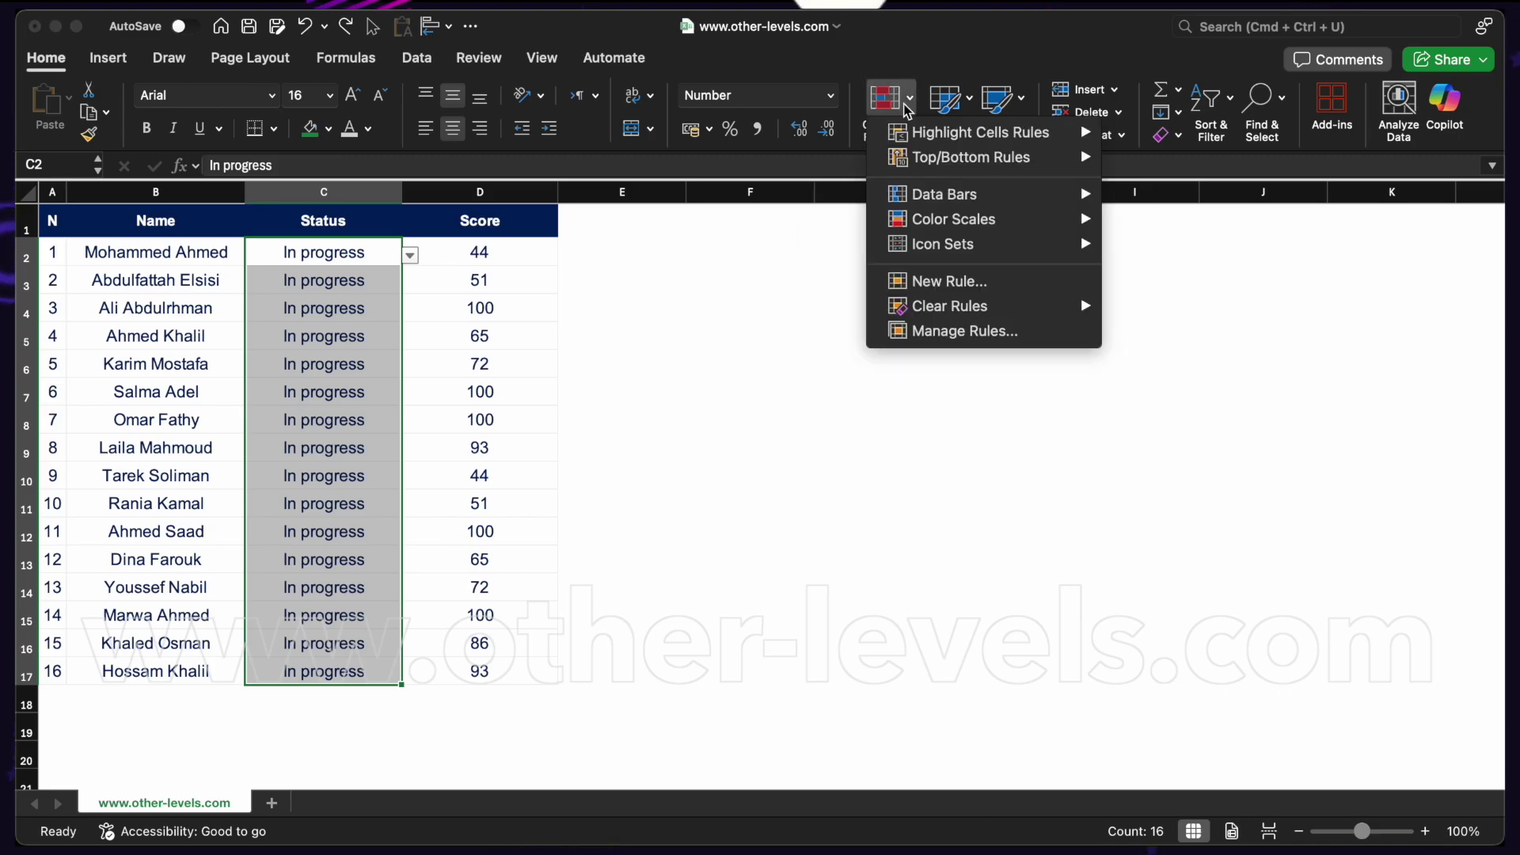
pyautogui.moveTo(1030, 132)
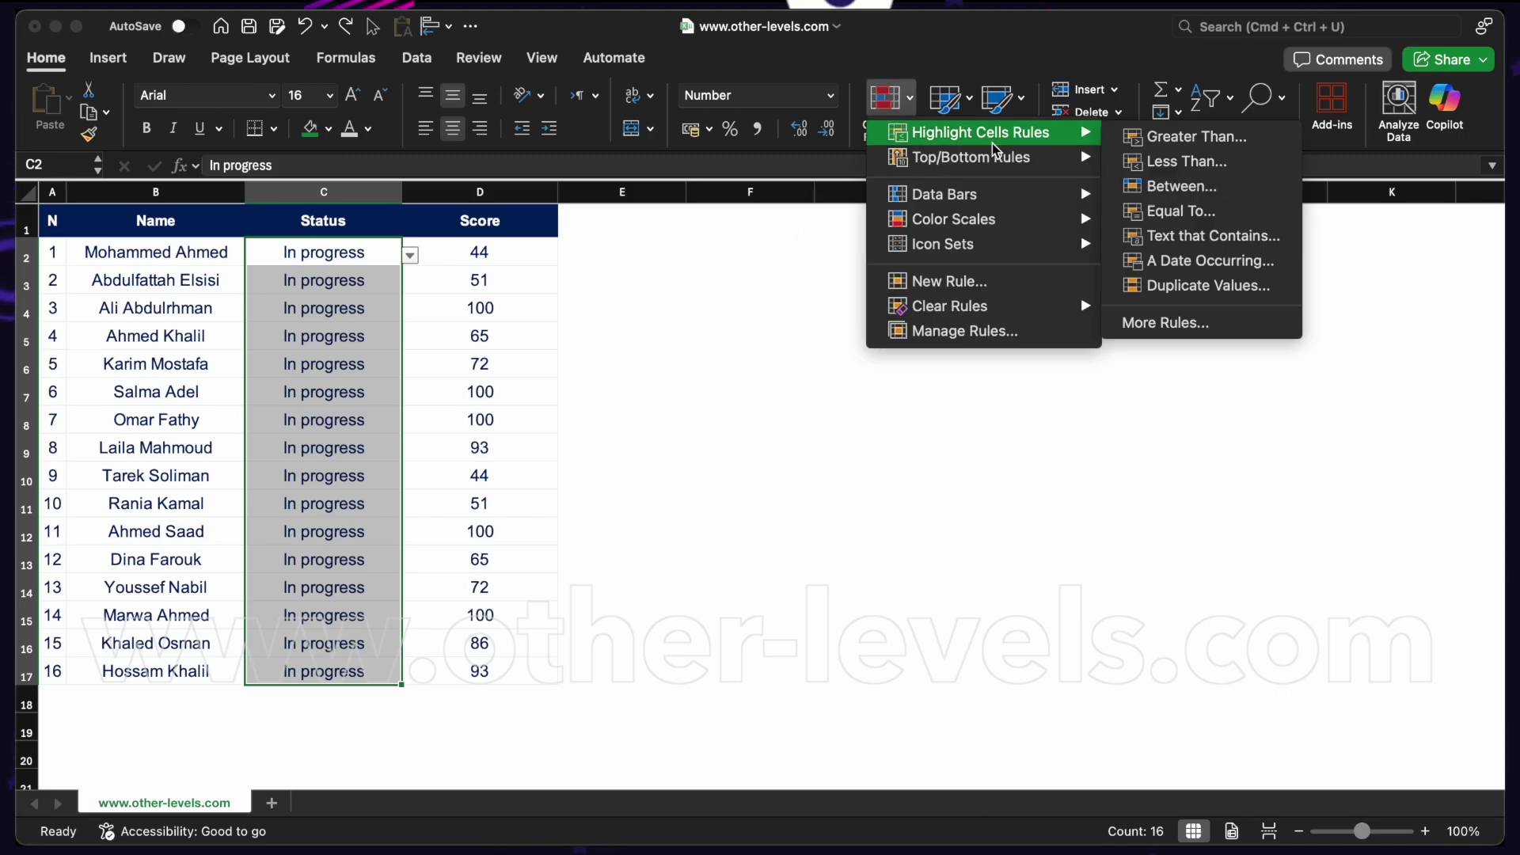
pyautogui.click(1272, 212)
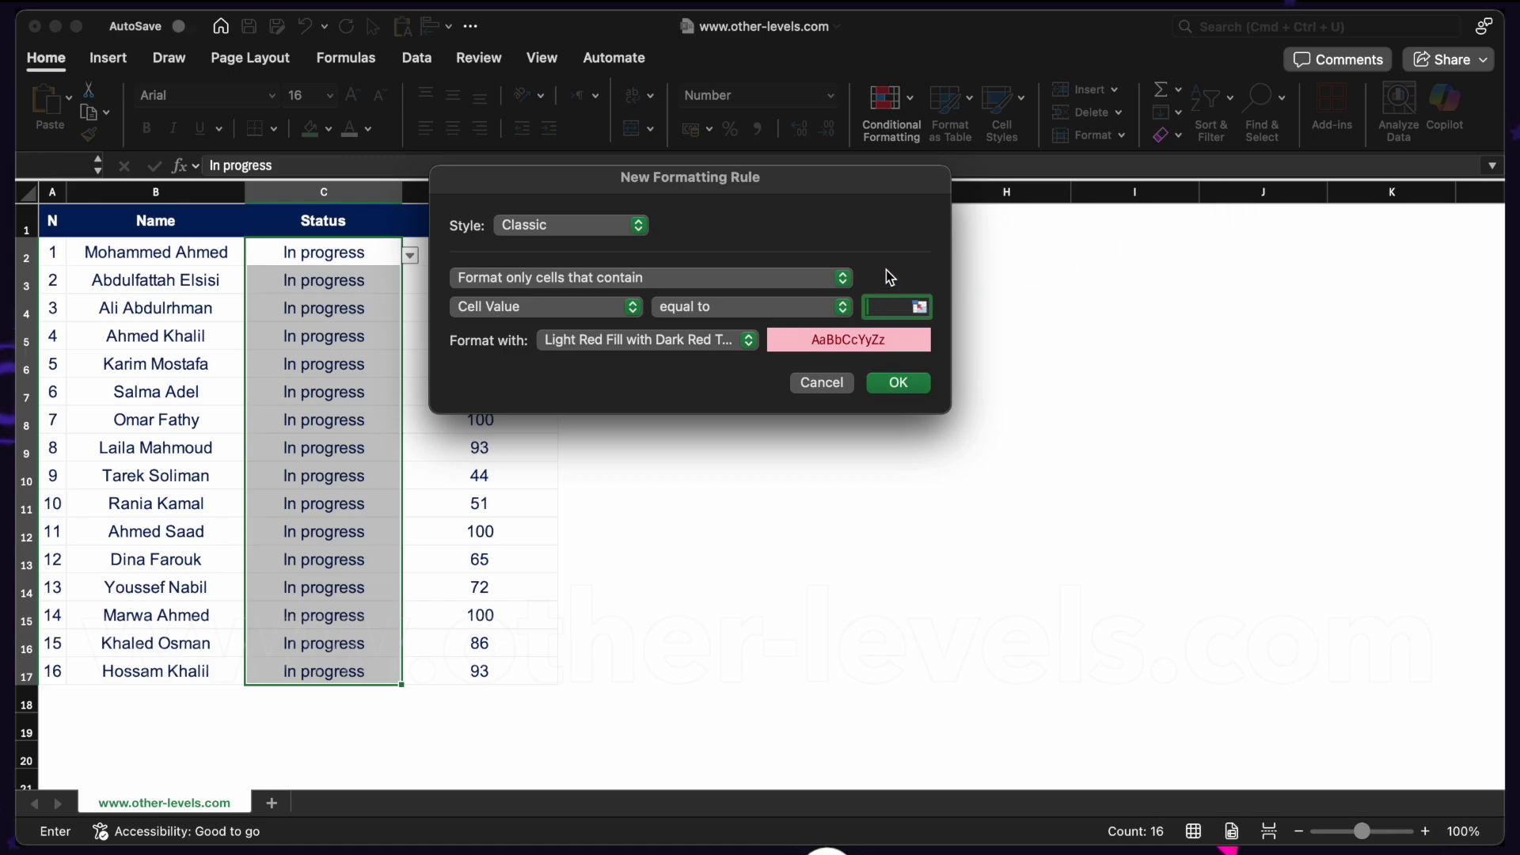
pyautogui.write('Complete')
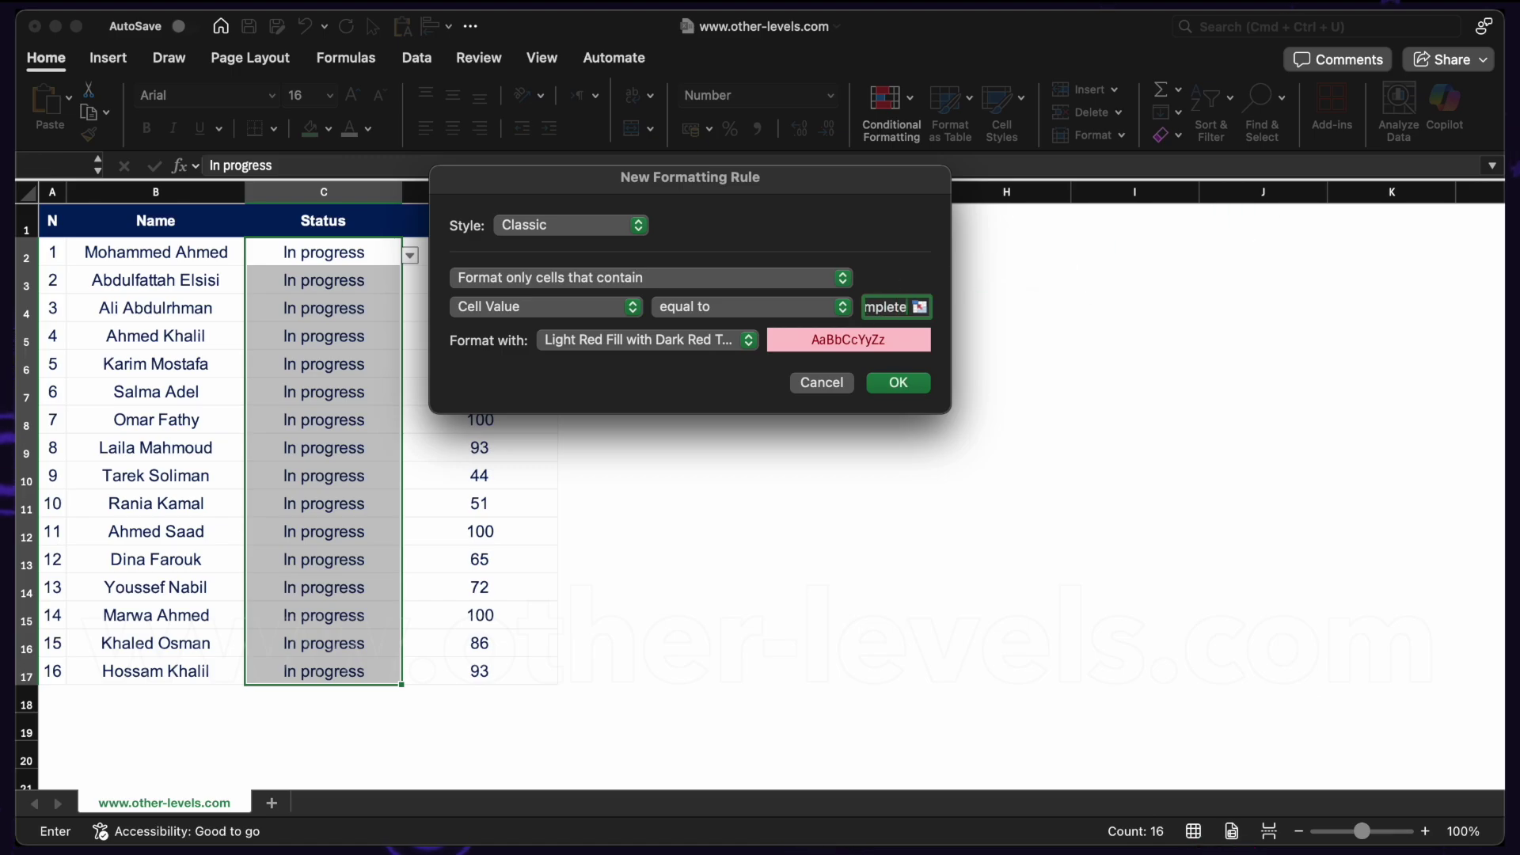
pyautogui.click(681, 341)
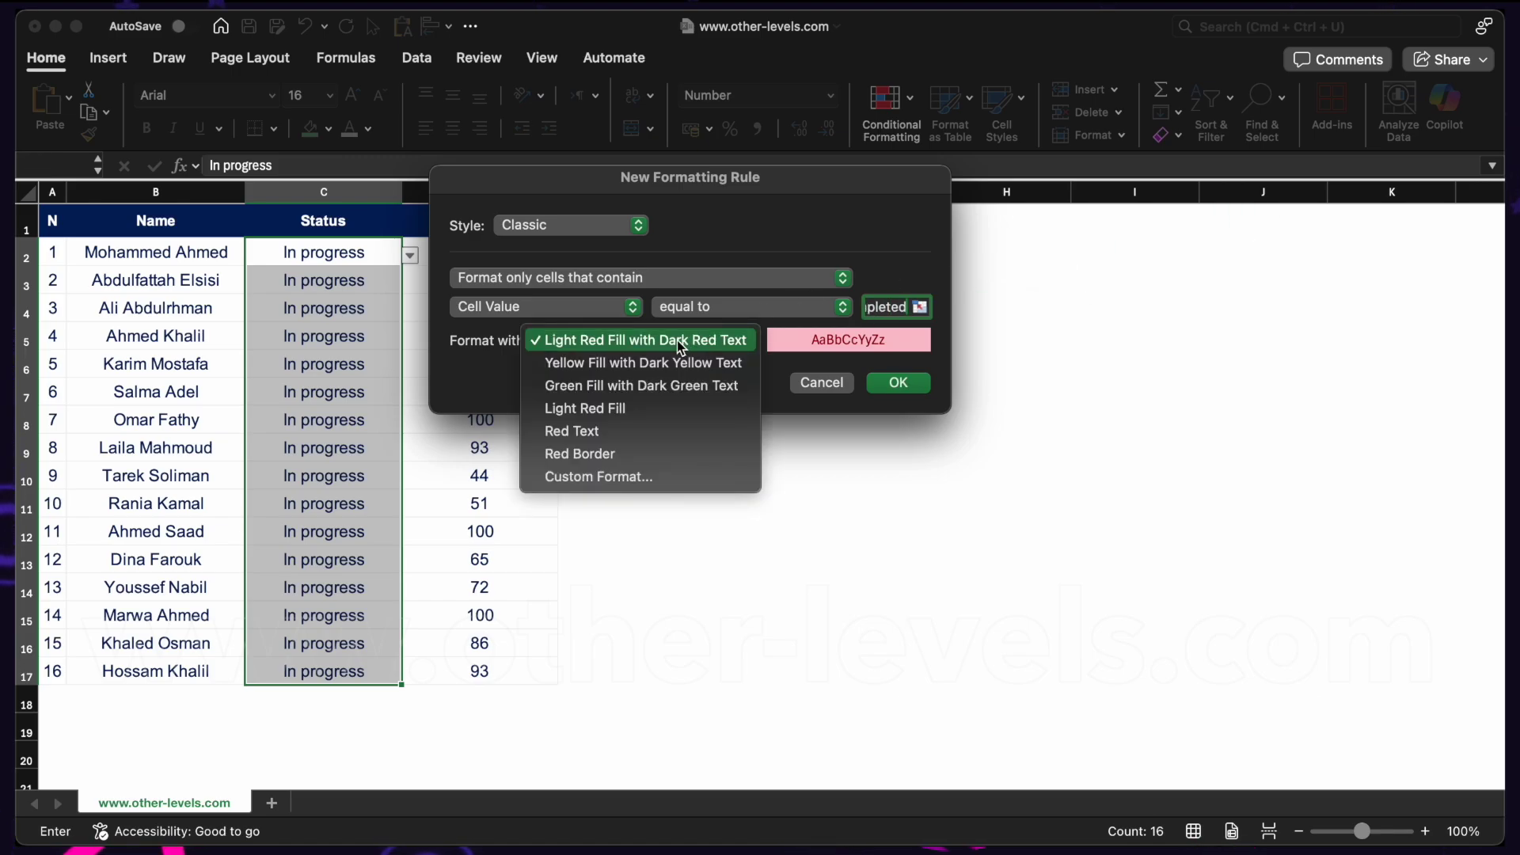
pyautogui.click(697, 386)
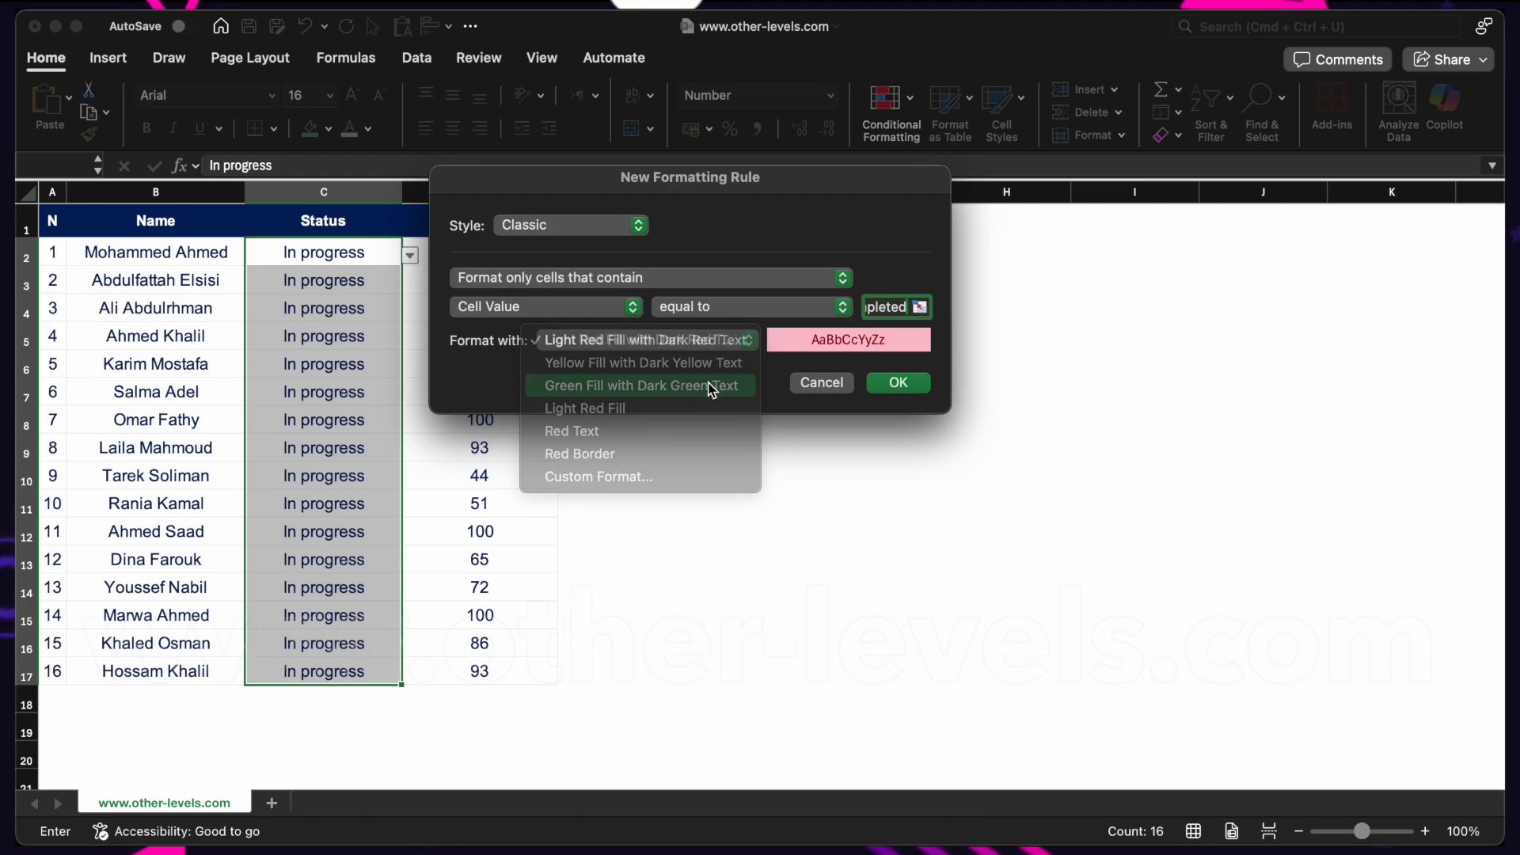
pyautogui.click(896, 385)
# Step: Set the Status of C2, C5 and C10 to Completed to check the green highlight
pyautogui.click(410, 255)
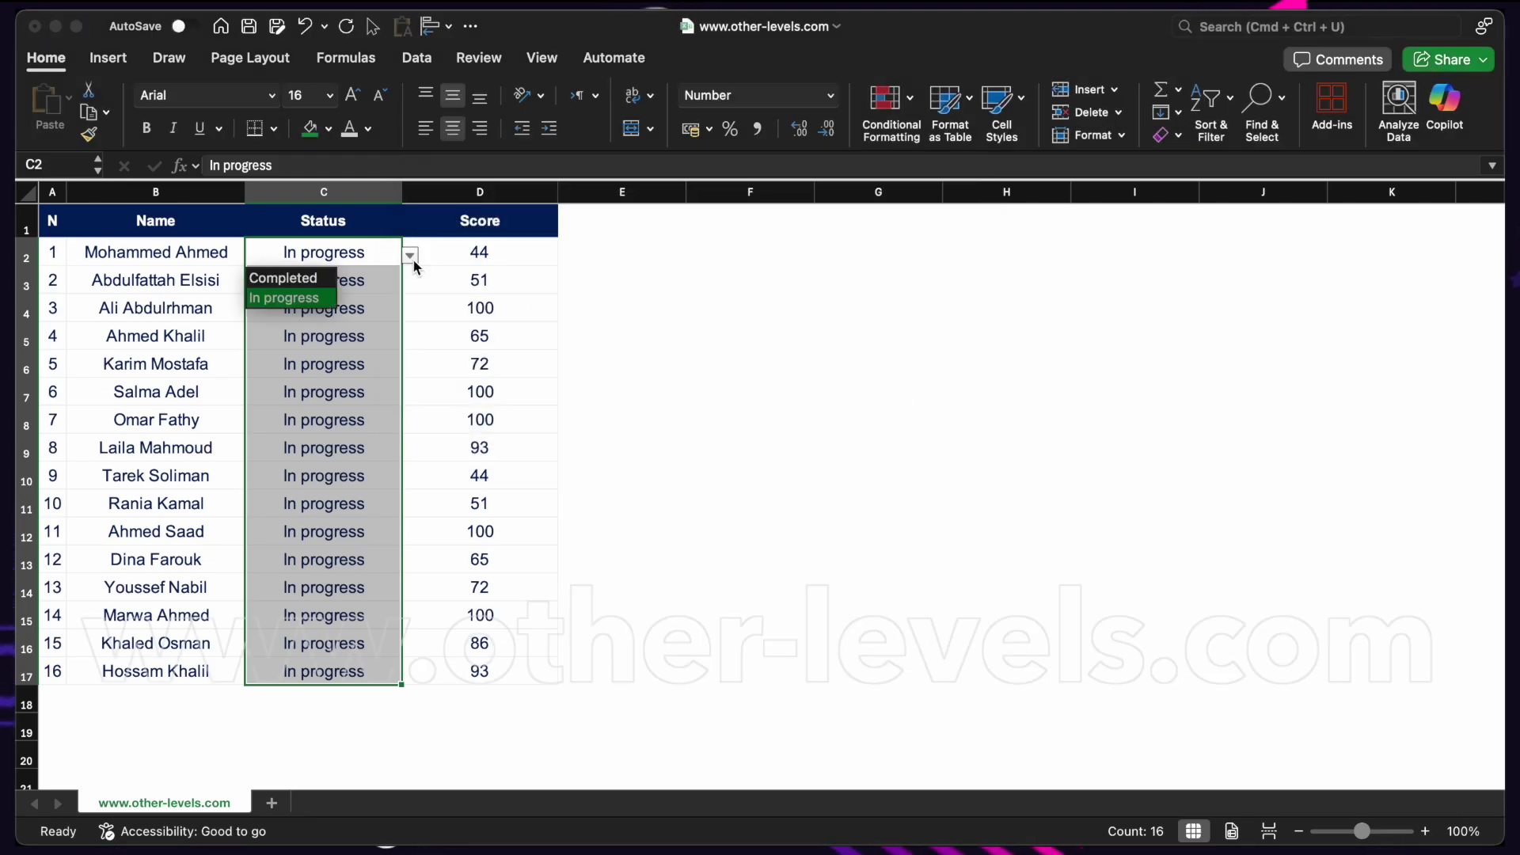
pyautogui.click(283, 278)
pyautogui.click(381, 339)
pyautogui.click(410, 339)
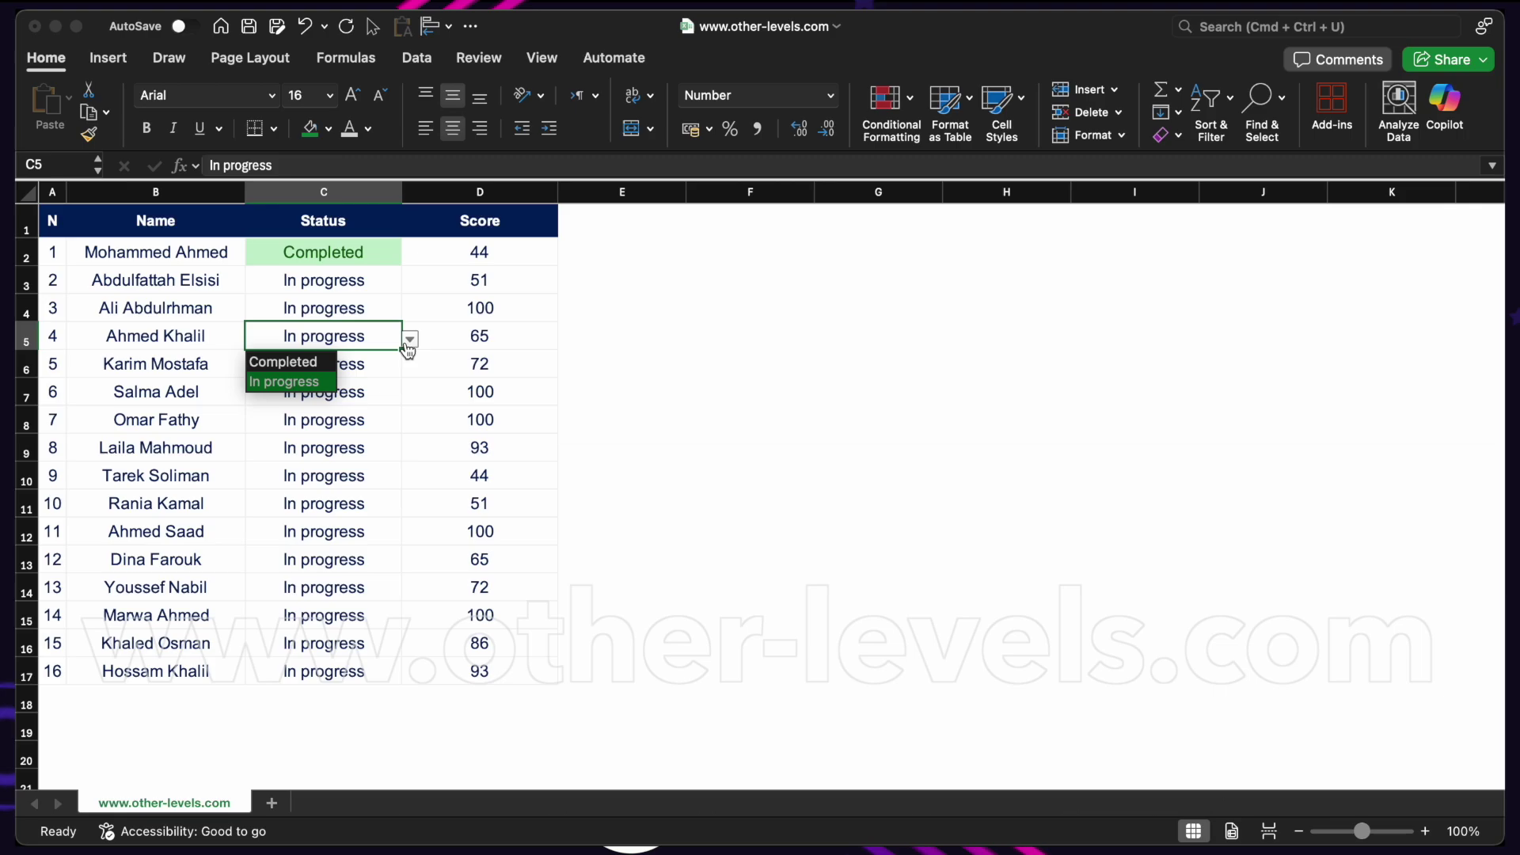
pyautogui.click(315, 363)
pyautogui.click(355, 474)
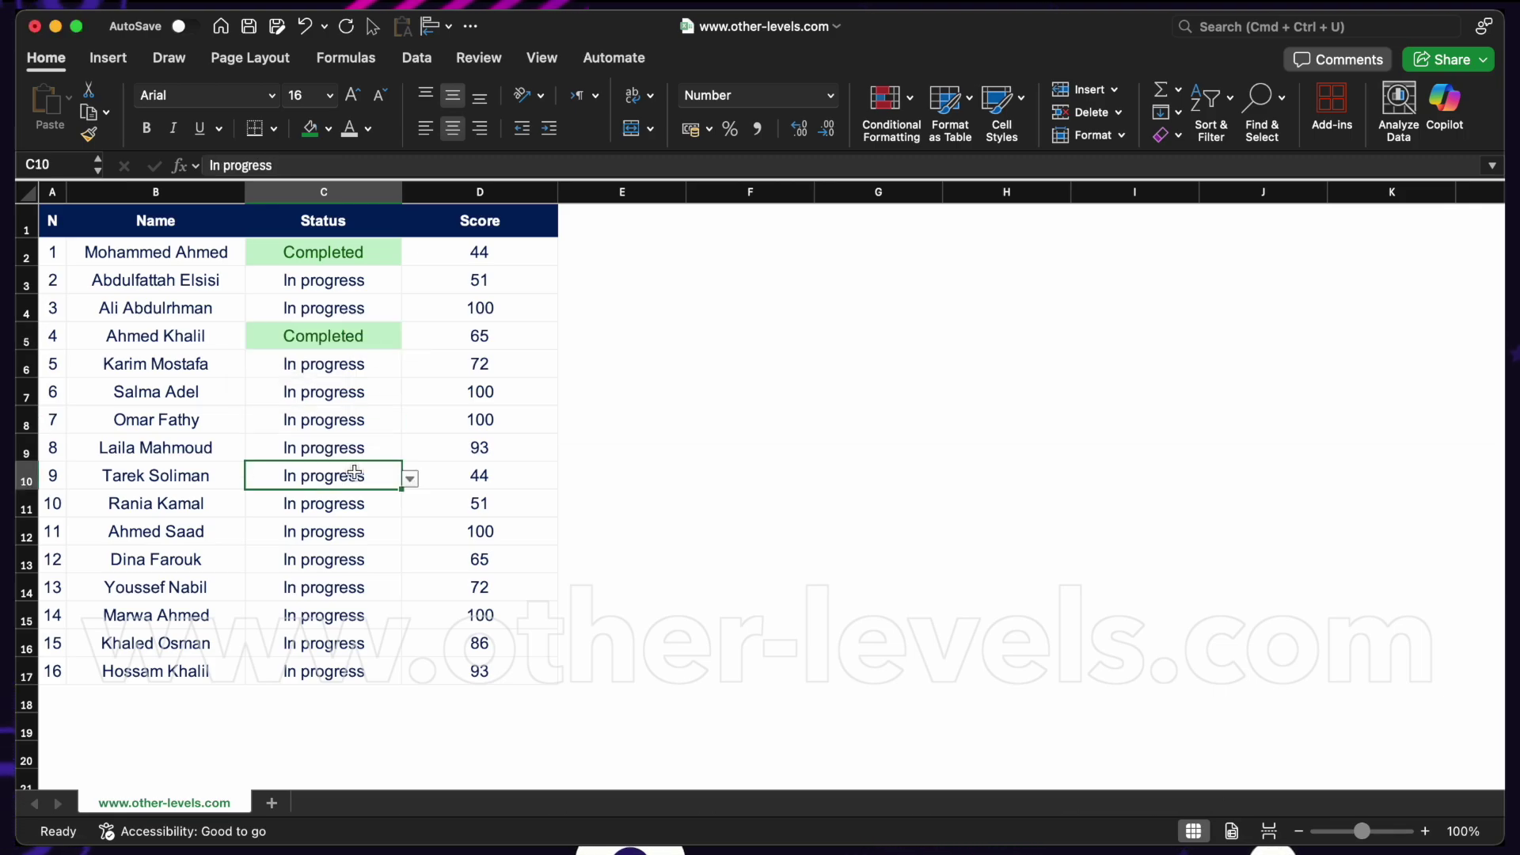
pyautogui.click(410, 479)
pyautogui.click(286, 503)
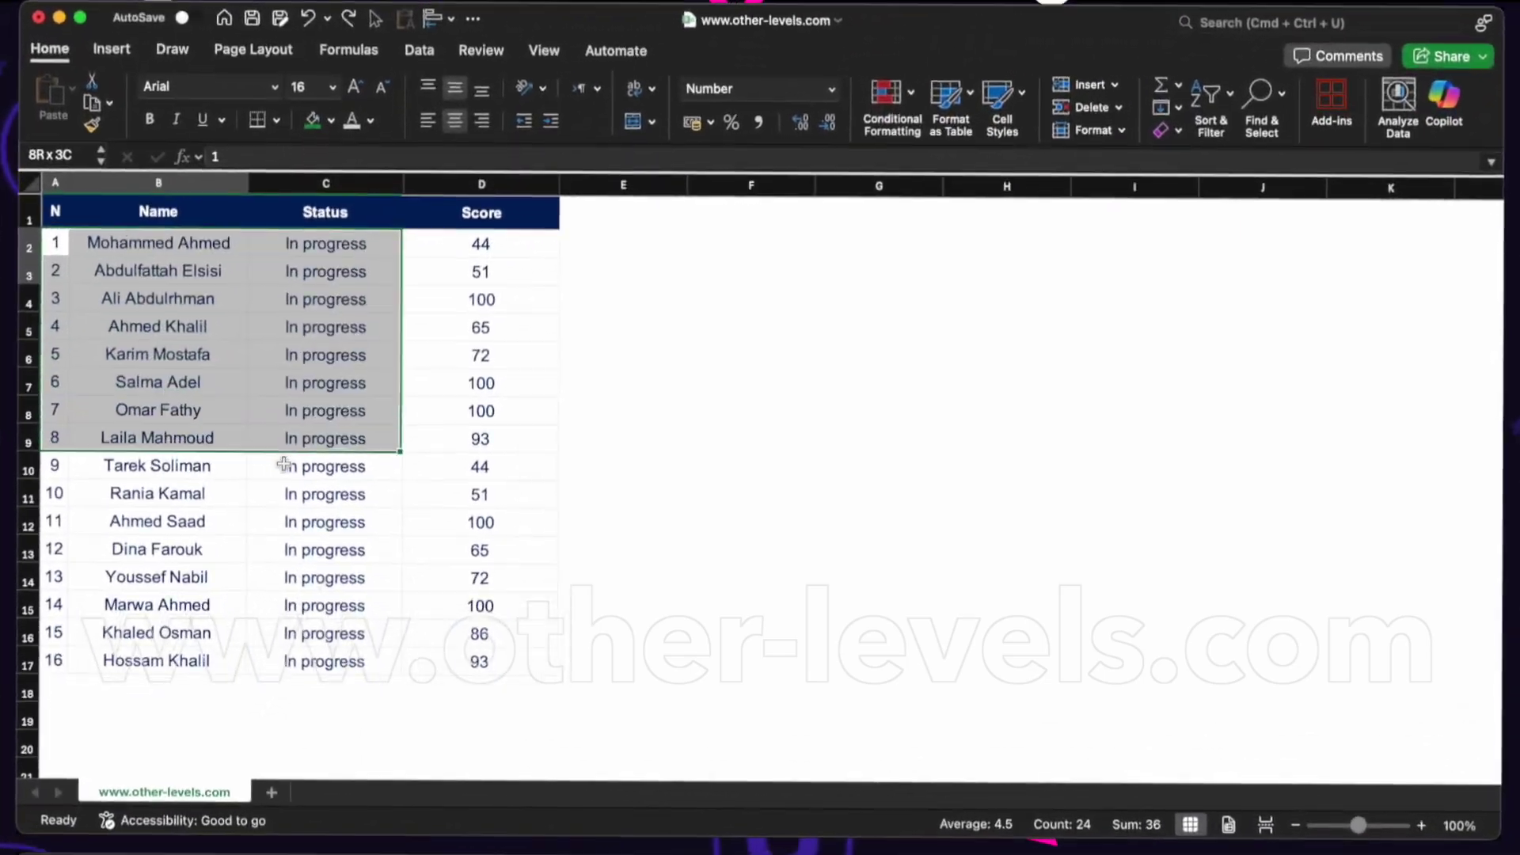
# Step: Select the Status range C2:C17 again
pyautogui.moveTo(283, 464); pyautogui.dragTo(479, 662)
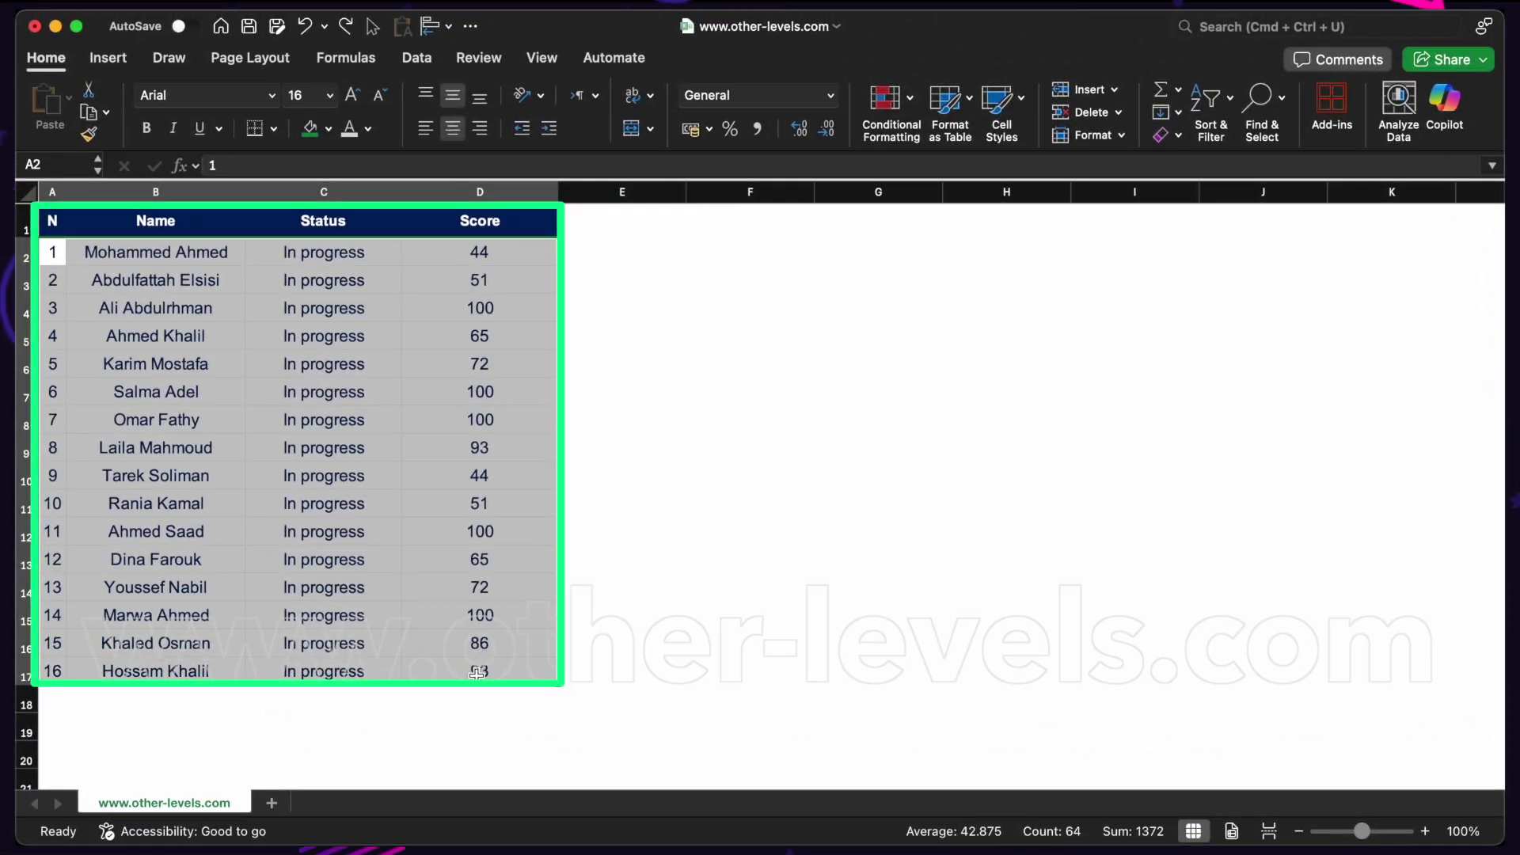
pyautogui.moveTo(323, 252); pyautogui.dragTo(323, 668)
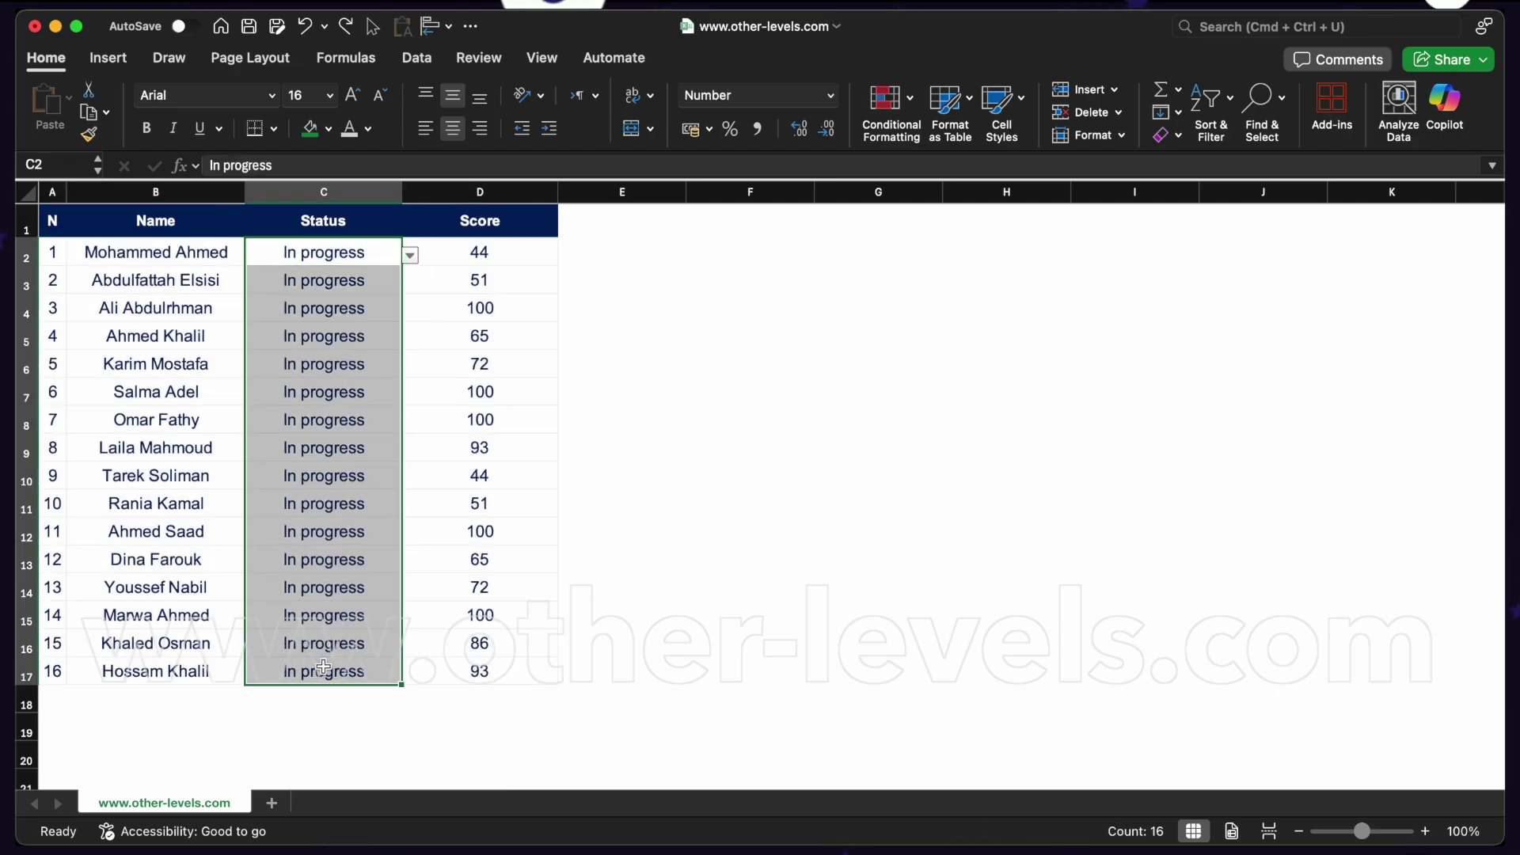
# Step: Start a Classic-style new rule using a formula to determine which cells to format
pyautogui.click(893, 114)
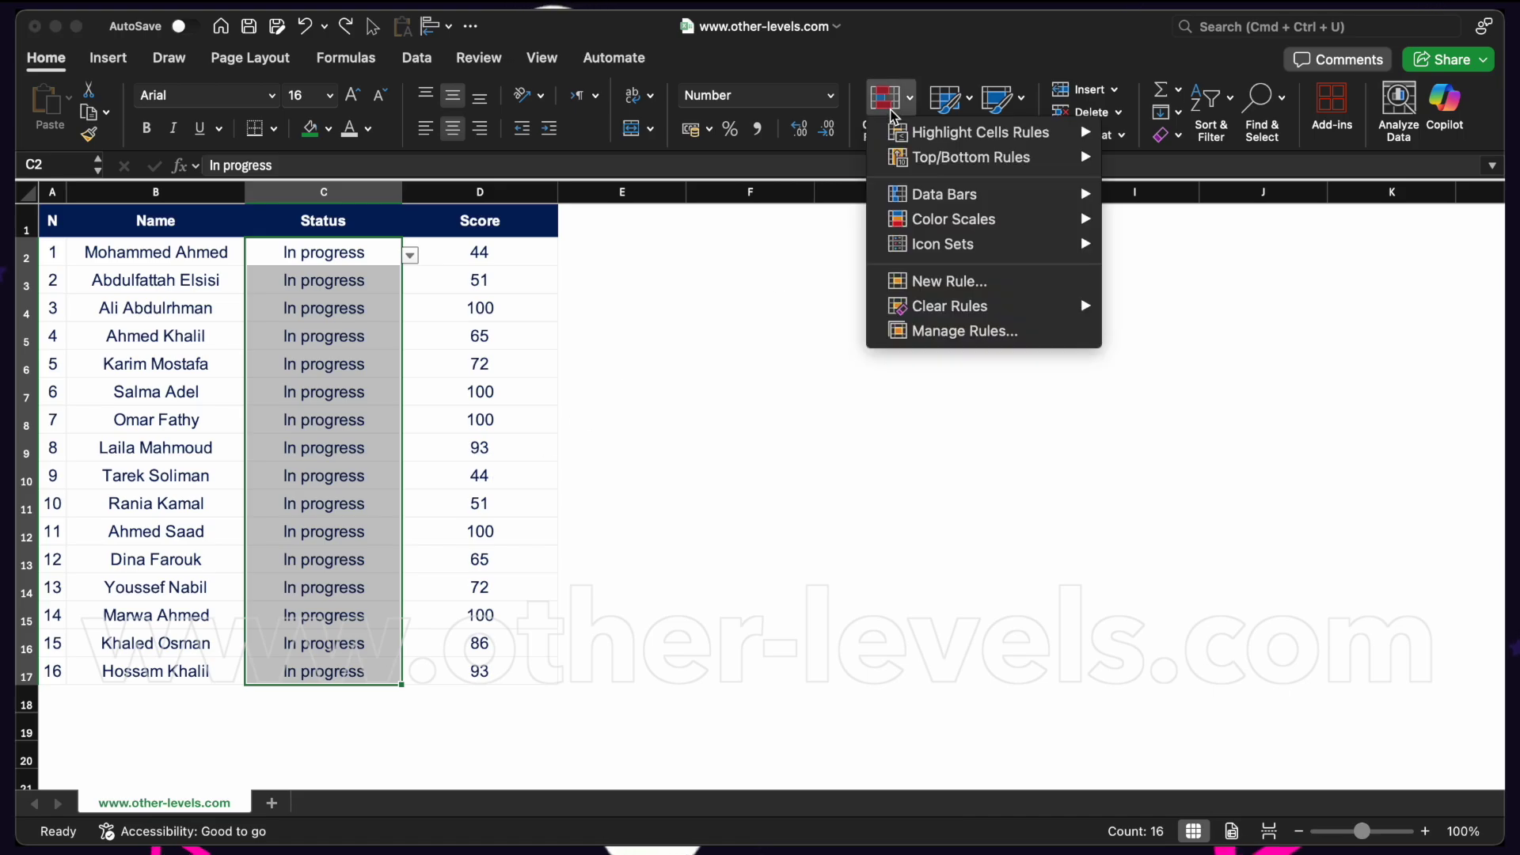
pyautogui.click(927, 277)
pyautogui.click(718, 226)
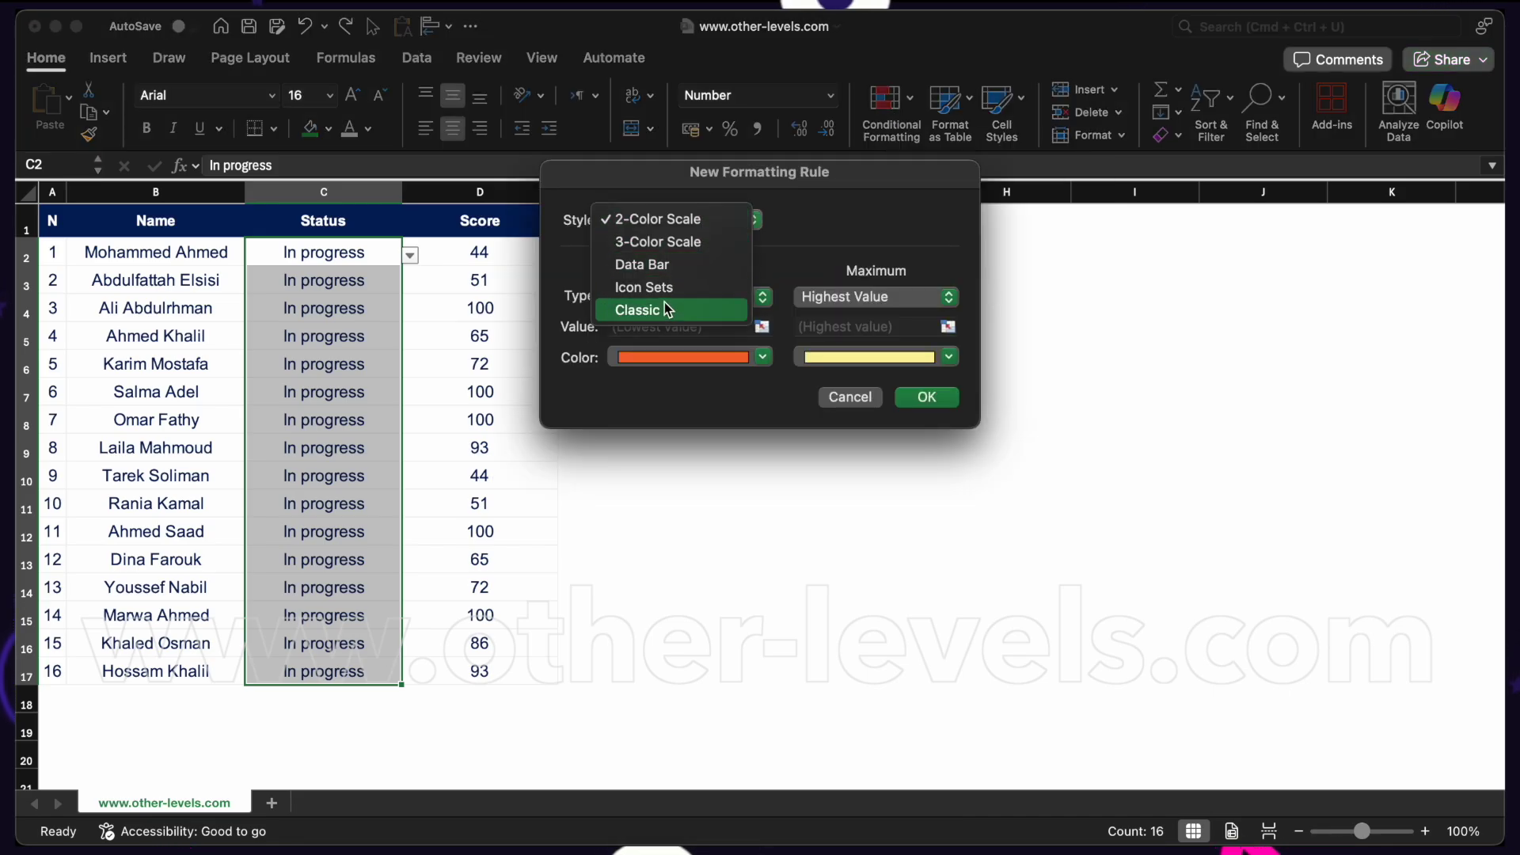
pyautogui.click(657, 312)
pyautogui.click(681, 272)
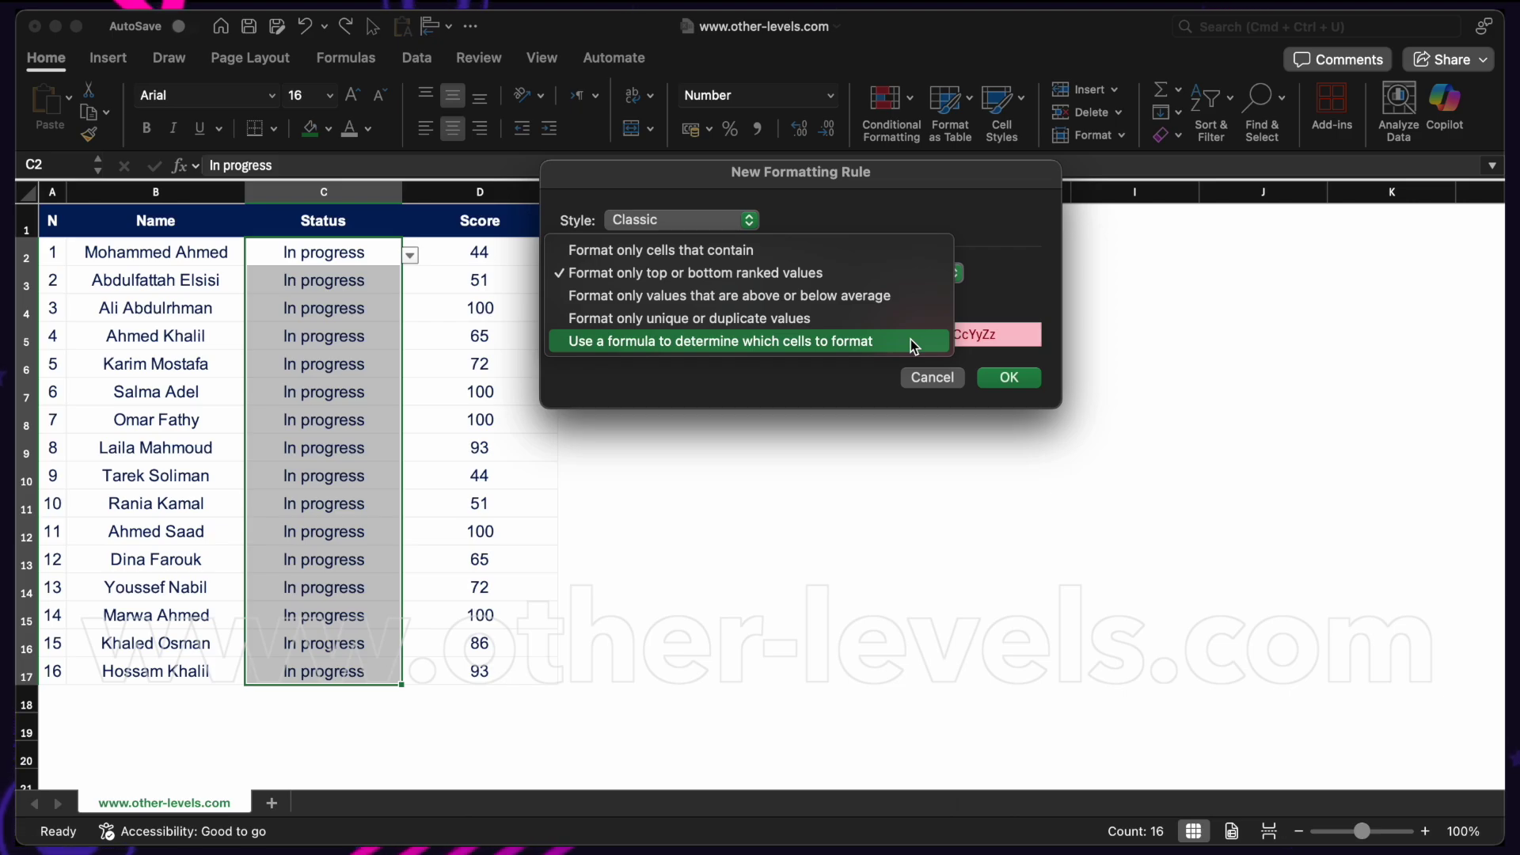
pyautogui.click(911, 341)
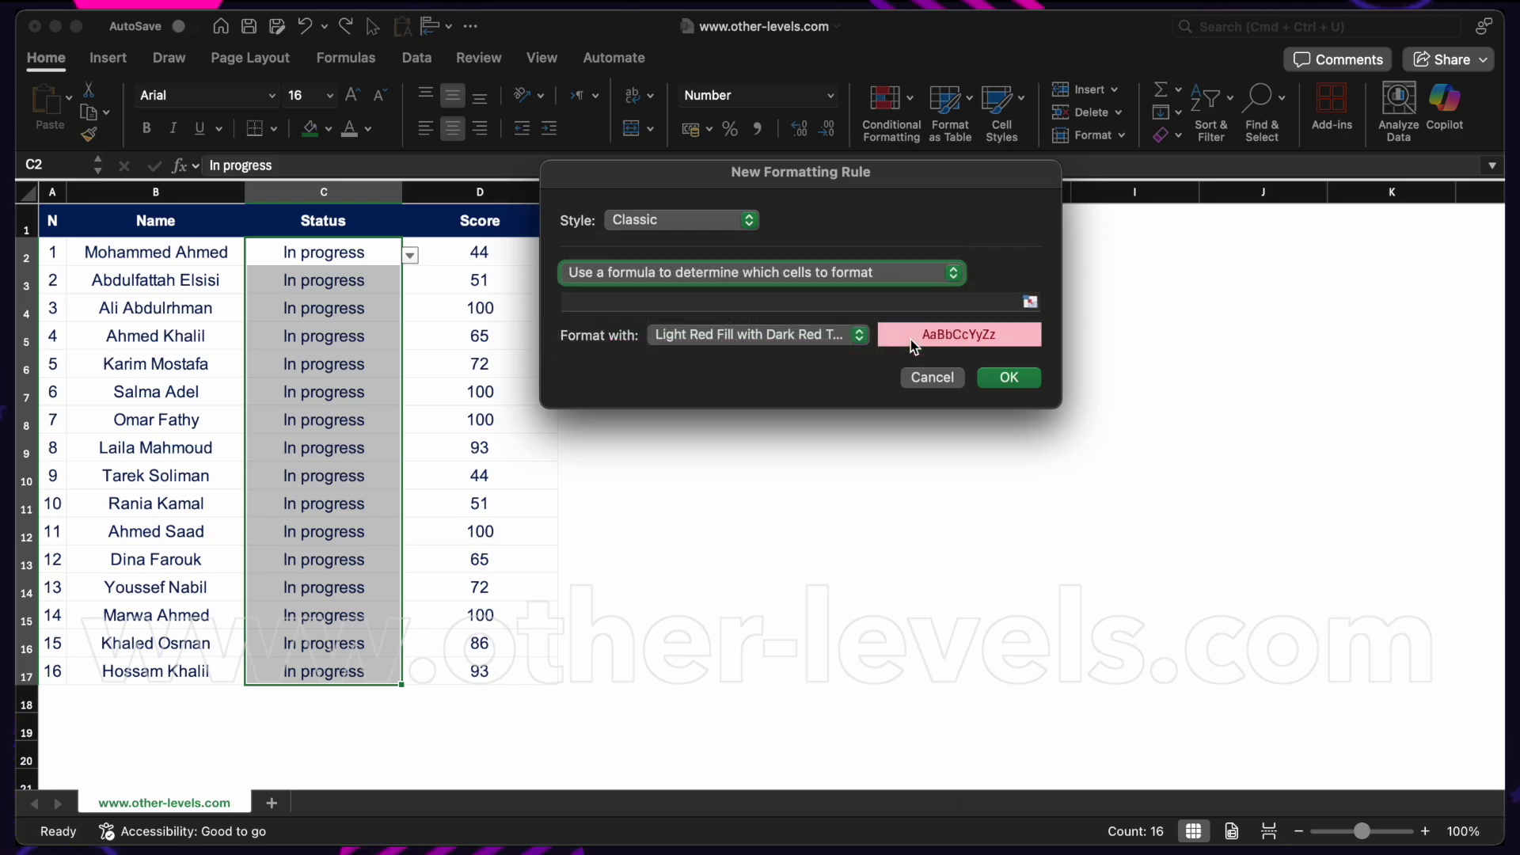
pyautogui.click(842, 302)
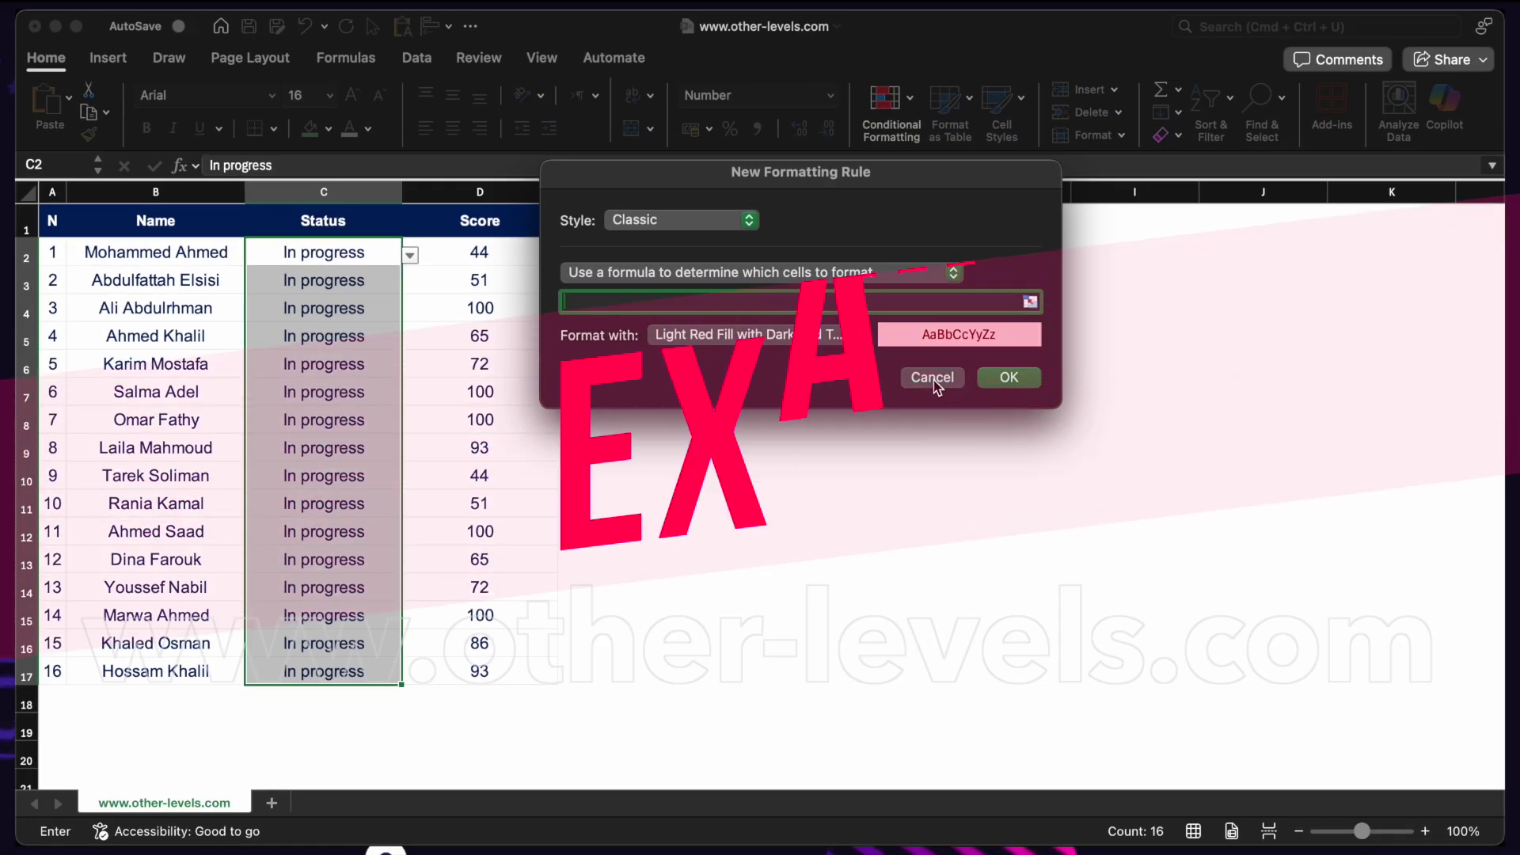
# Step: Cancel the New Formatting Rule dialog and select empty cell F2
pyautogui.click(934, 380)
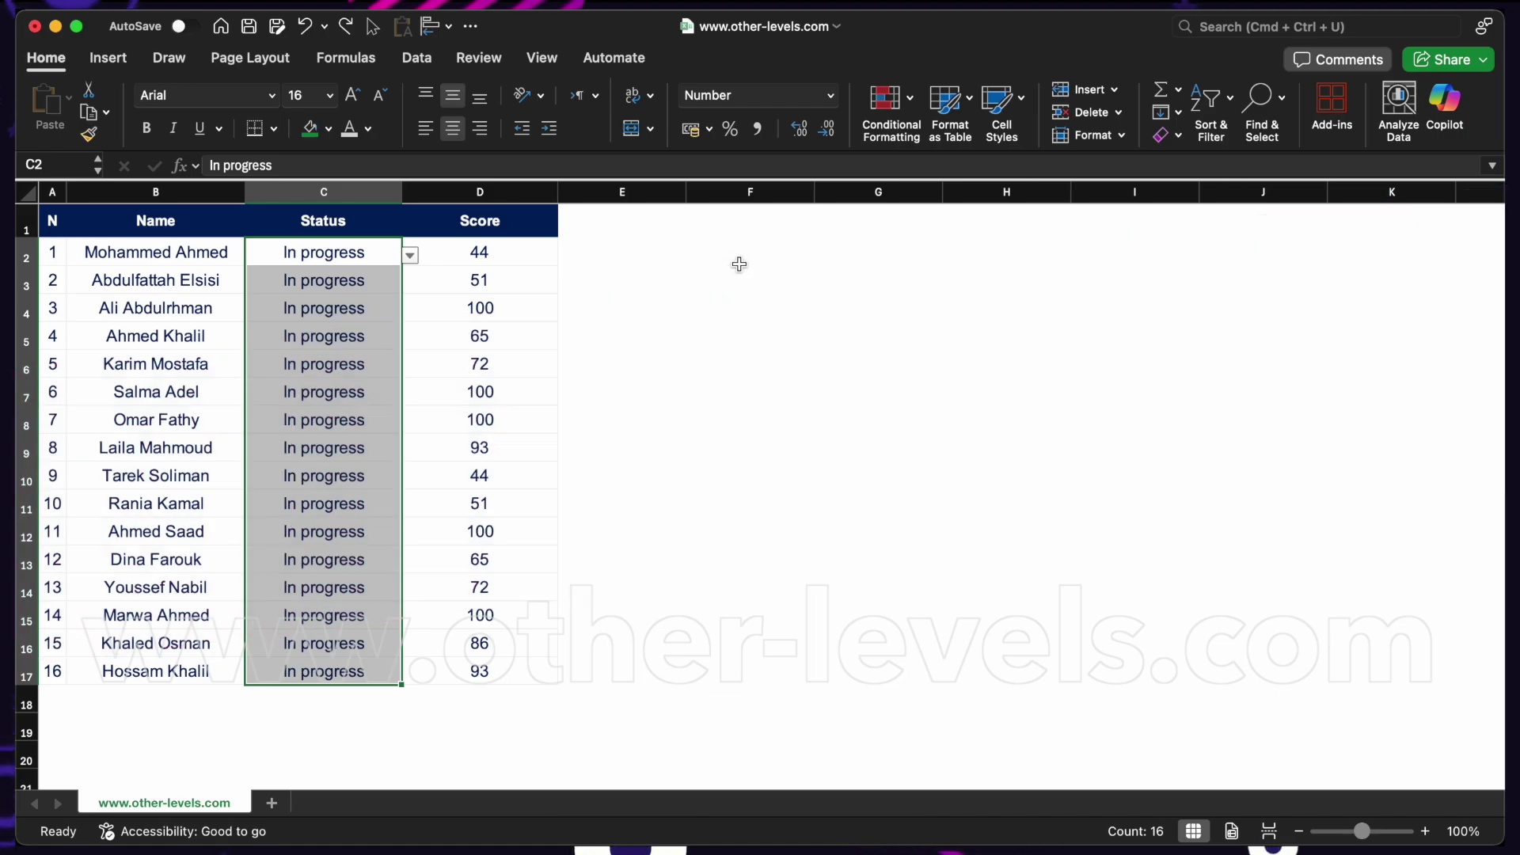
pyautogui.click(783, 263)
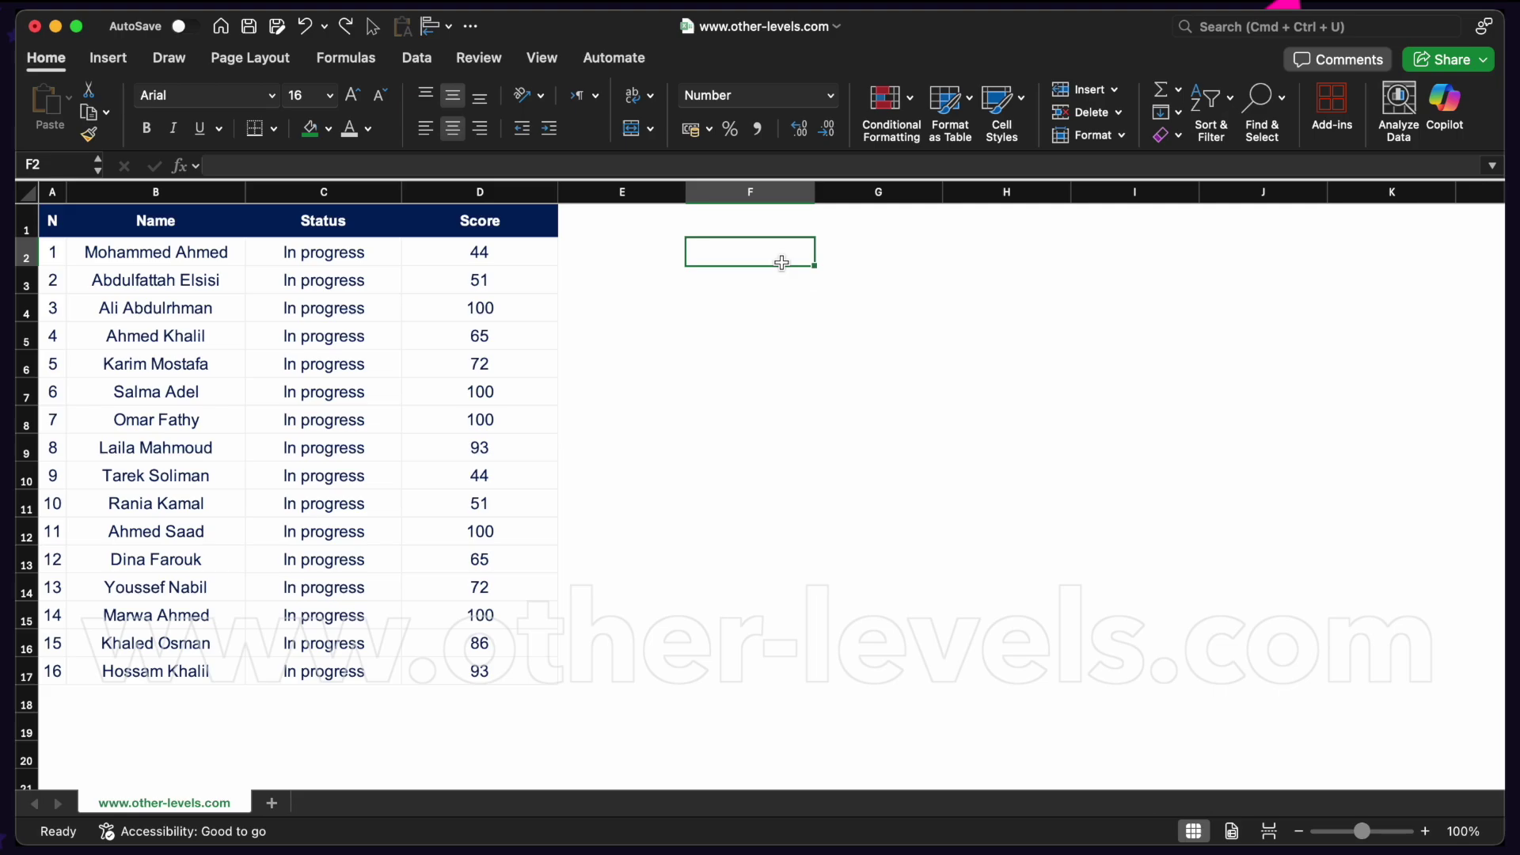
# Step: Enter =A2=2 in F2, then edit it to =A2=1 so it returns TRUE
pyautogui.write('=')
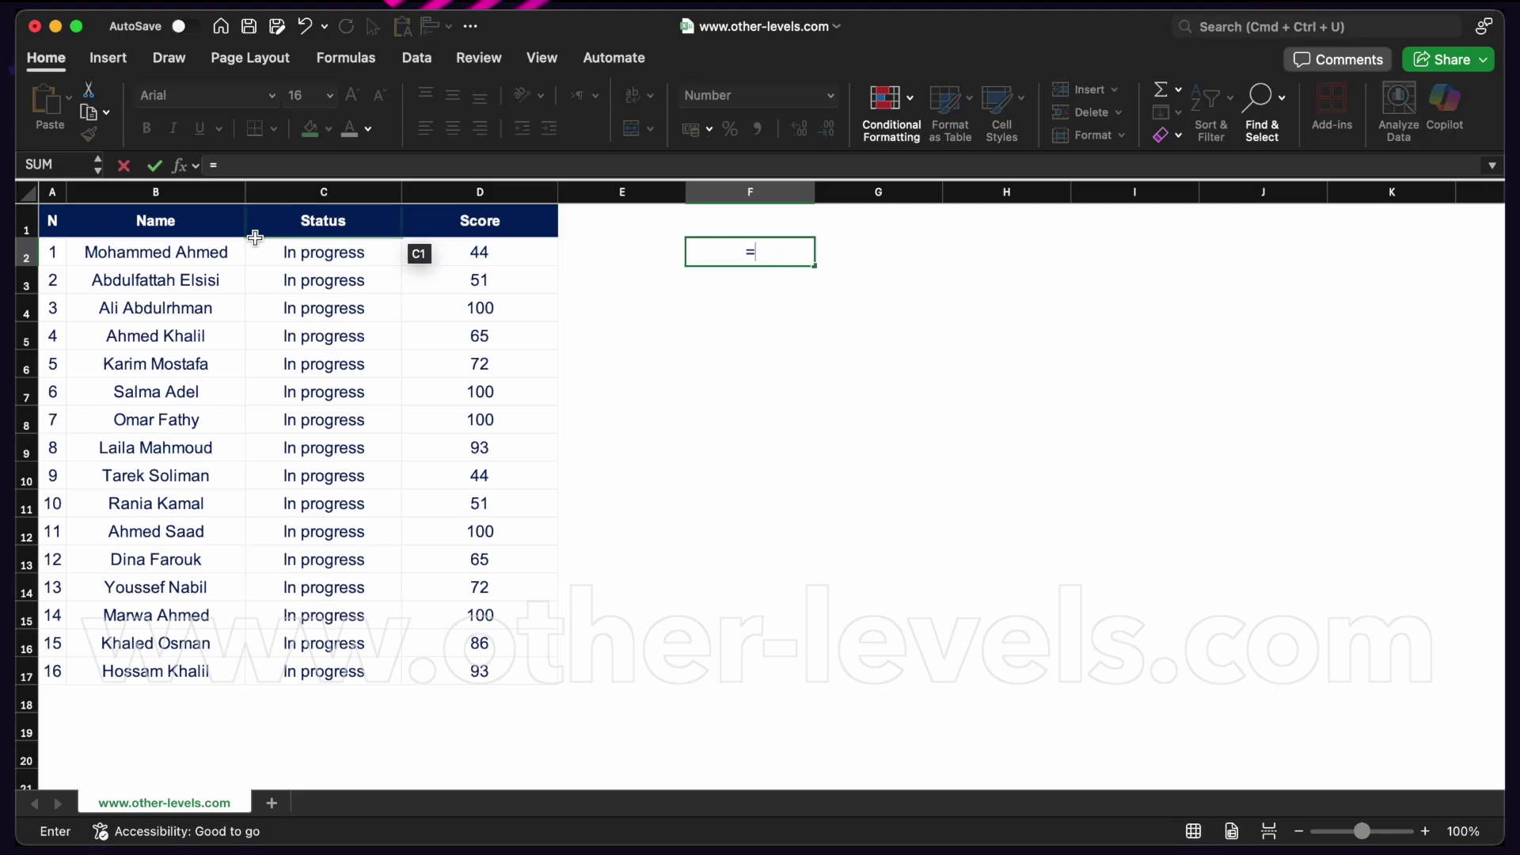
pyautogui.click(52, 252)
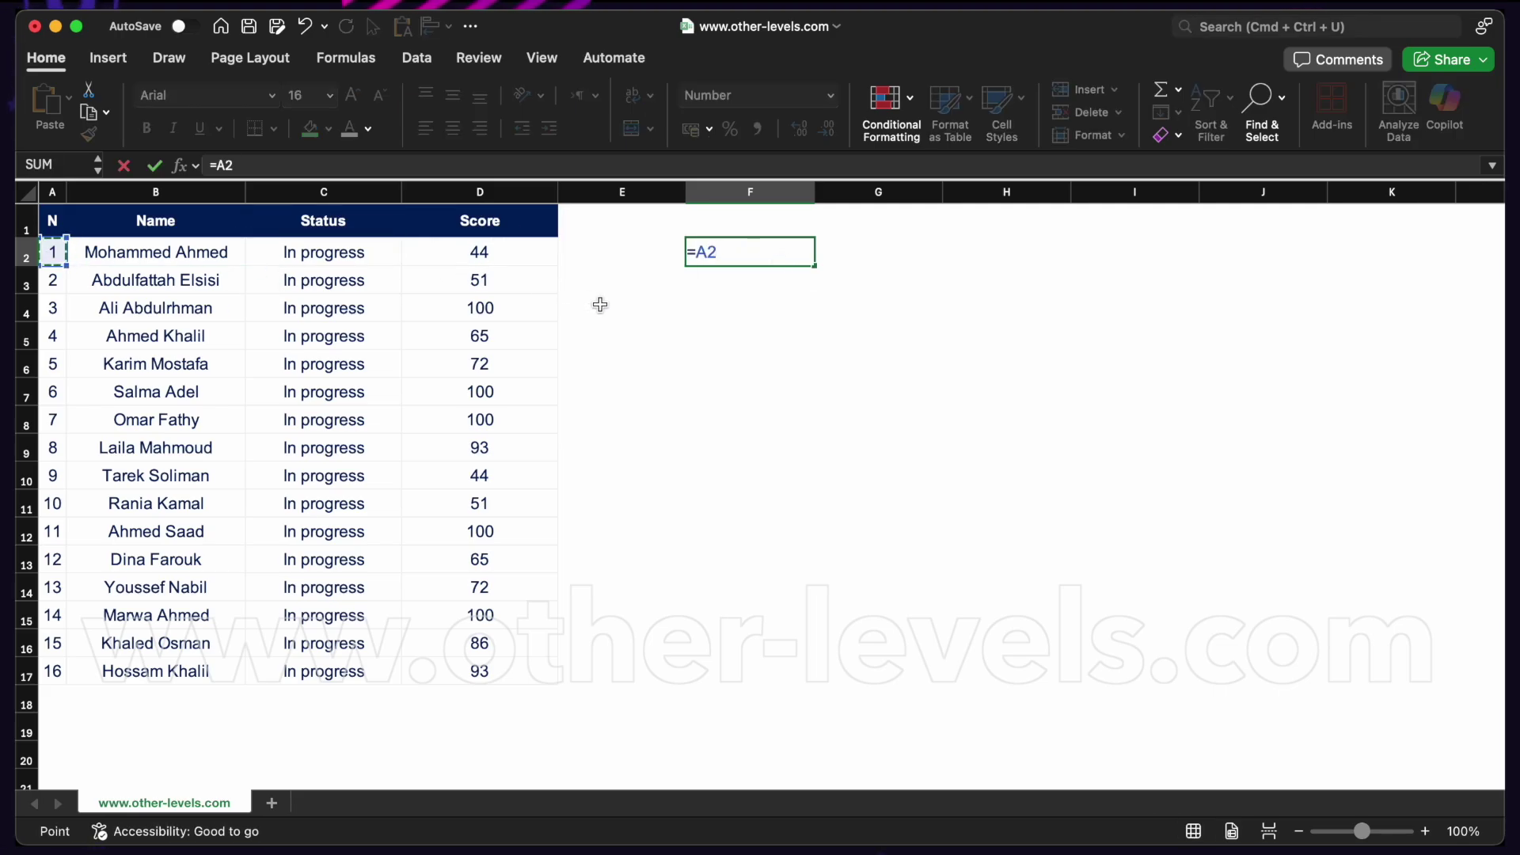
pyautogui.write('=2')
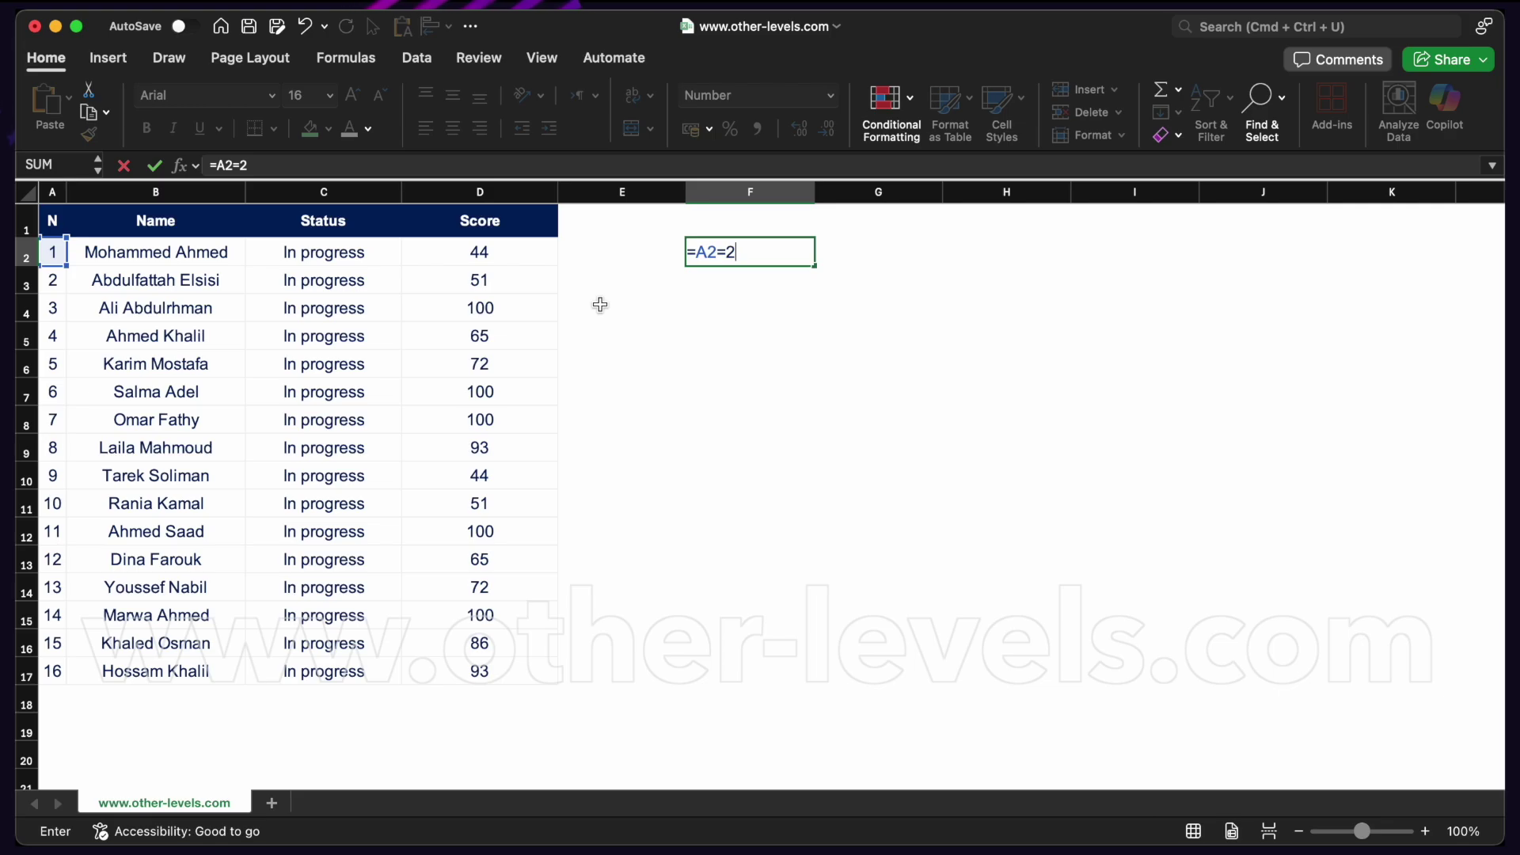
pyautogui.press('Return')
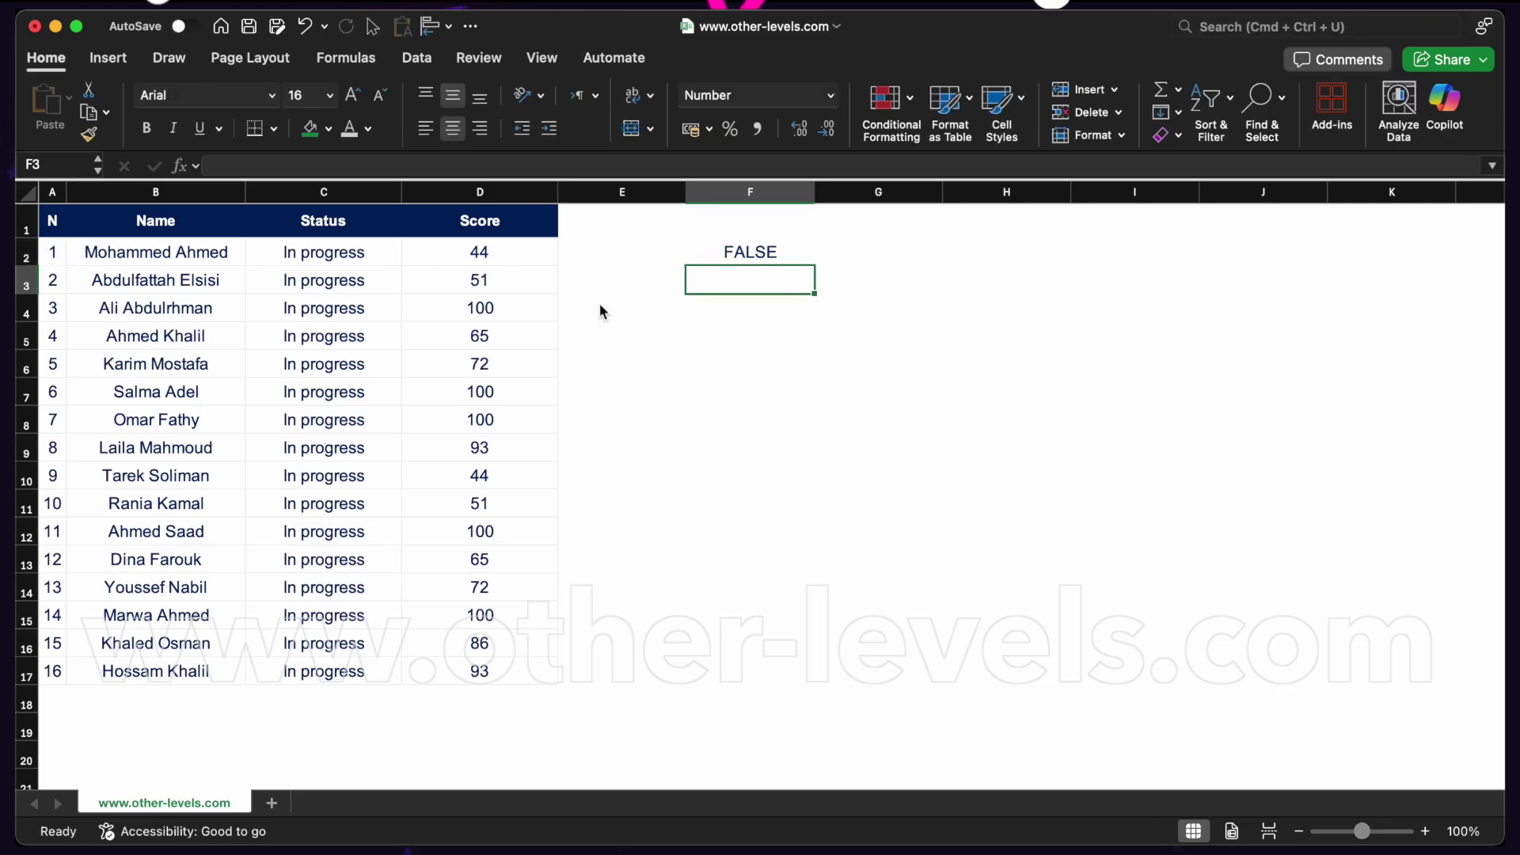
pyautogui.doubleClick(792, 252)
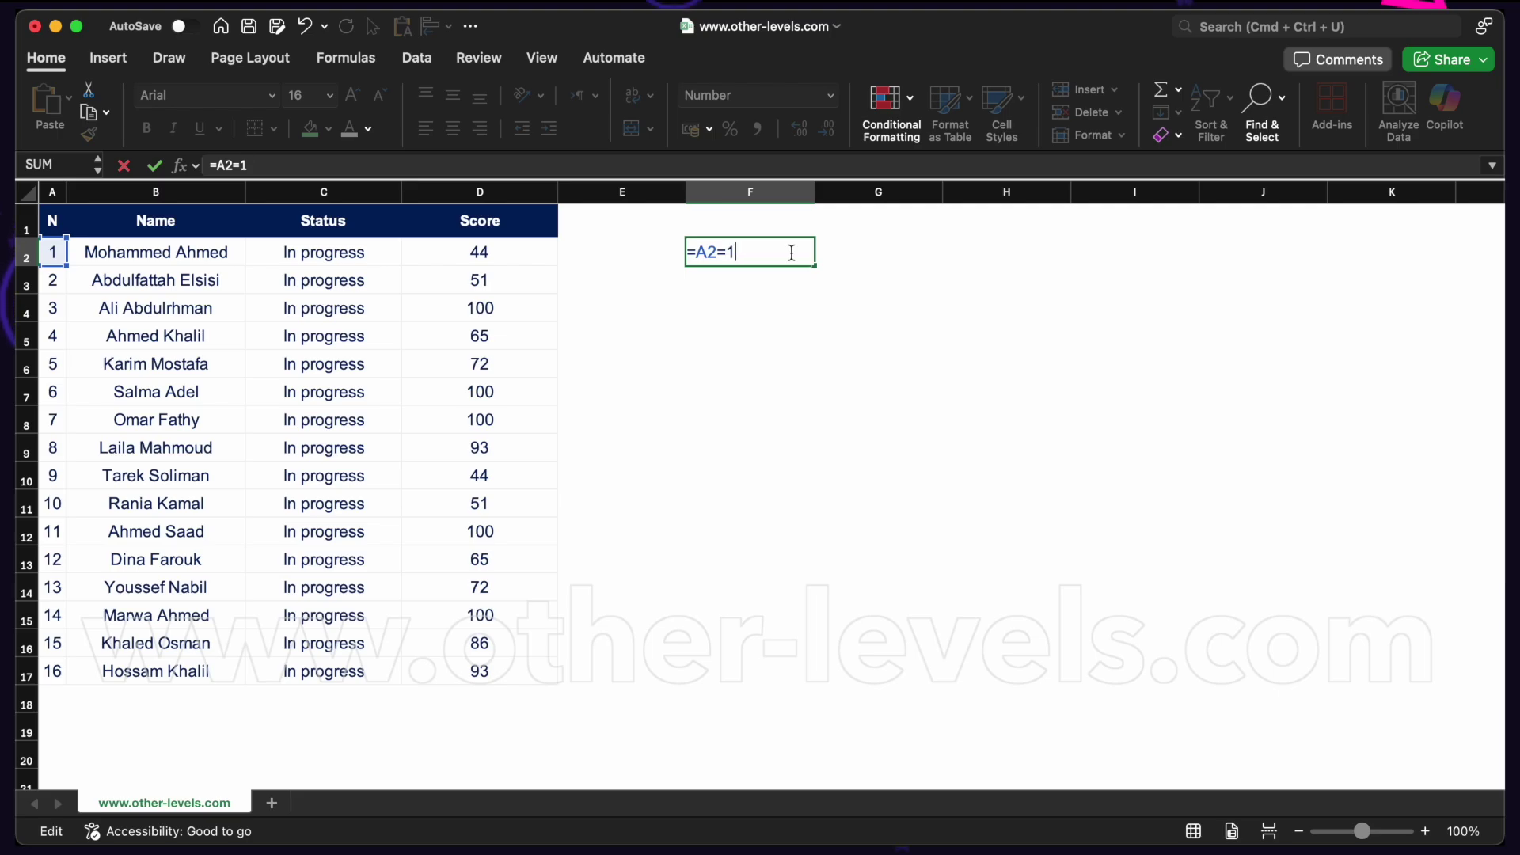
pyautogui.write('1')
pyautogui.press('Return')
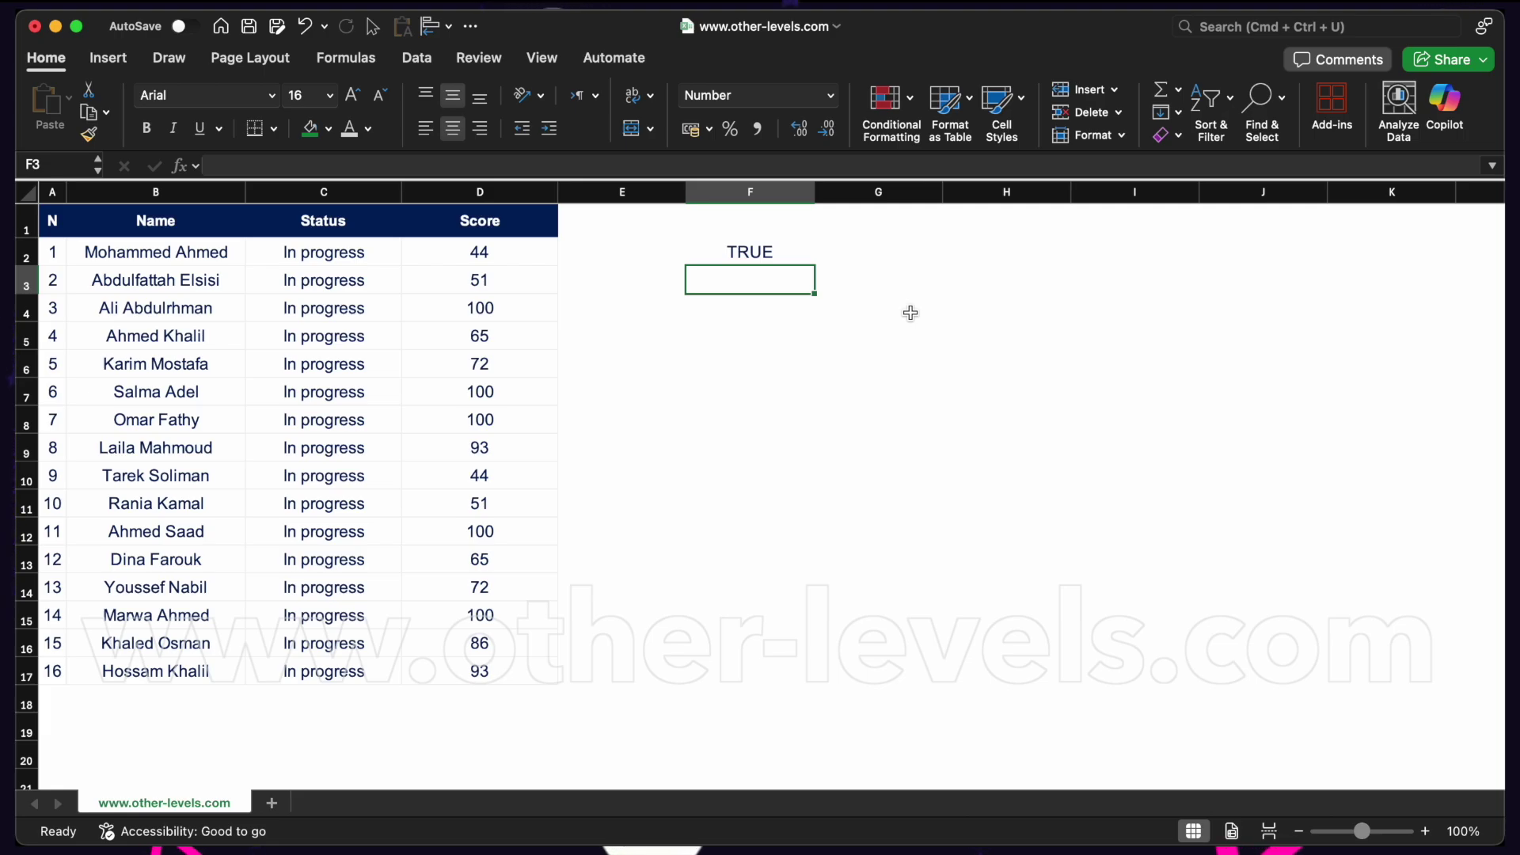
# Step: Enter the Status check =C2="Completed" in F2
pyautogui.click(785, 254)
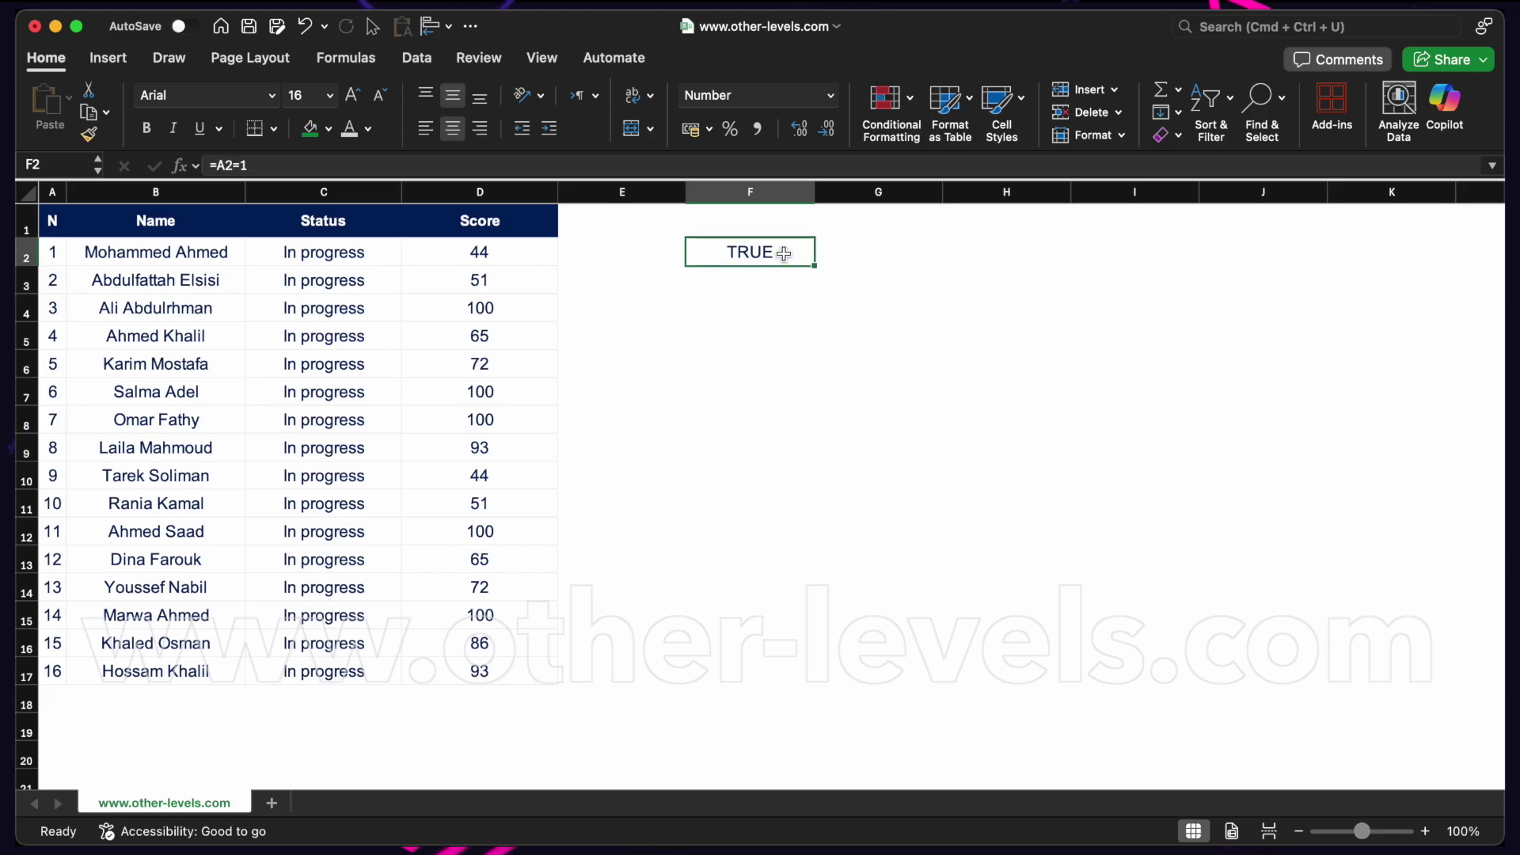
pyautogui.moveTo(784, 254)
pyautogui.mouseDown()
pyautogui.moveTo(783, 660)
pyautogui.moveTo(753, 309)
pyautogui.moveTo(790, 251)
pyautogui.mouseUp()
pyautogui.write('=')
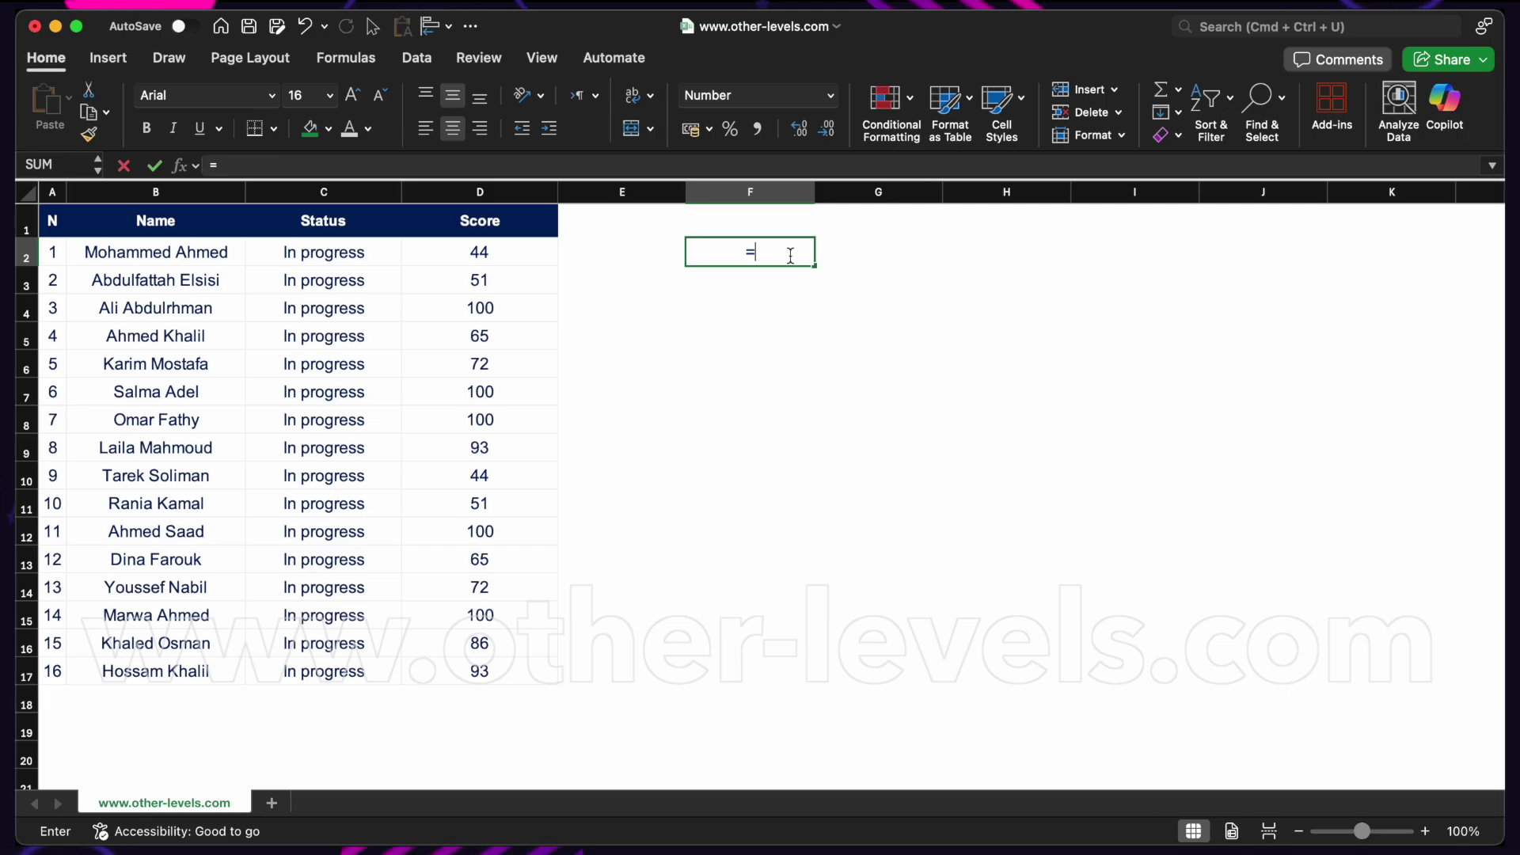
pyautogui.click(365, 261)
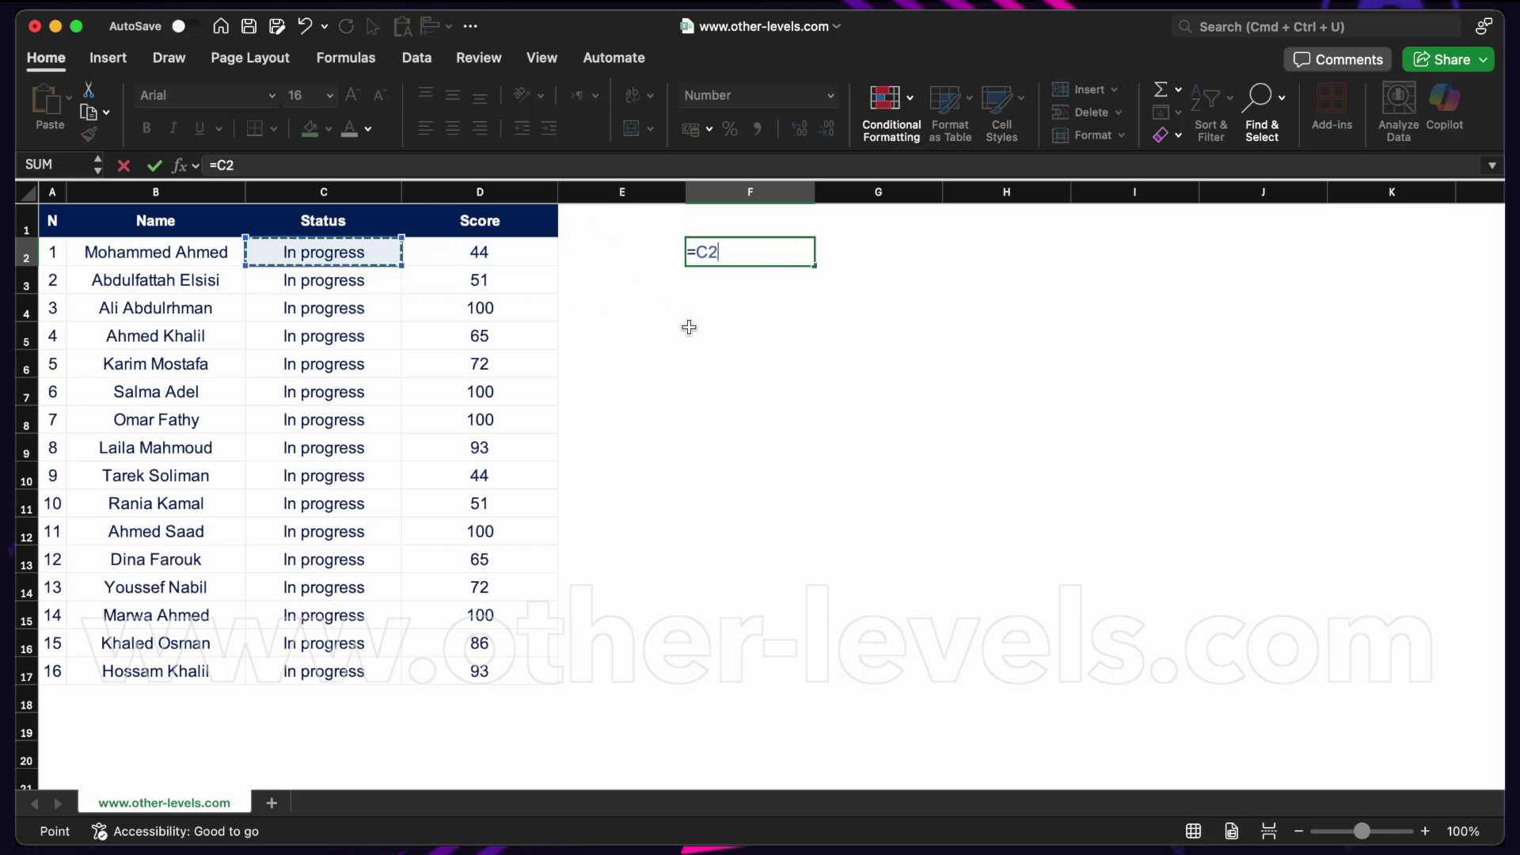
pyautogui.write('=Completed')
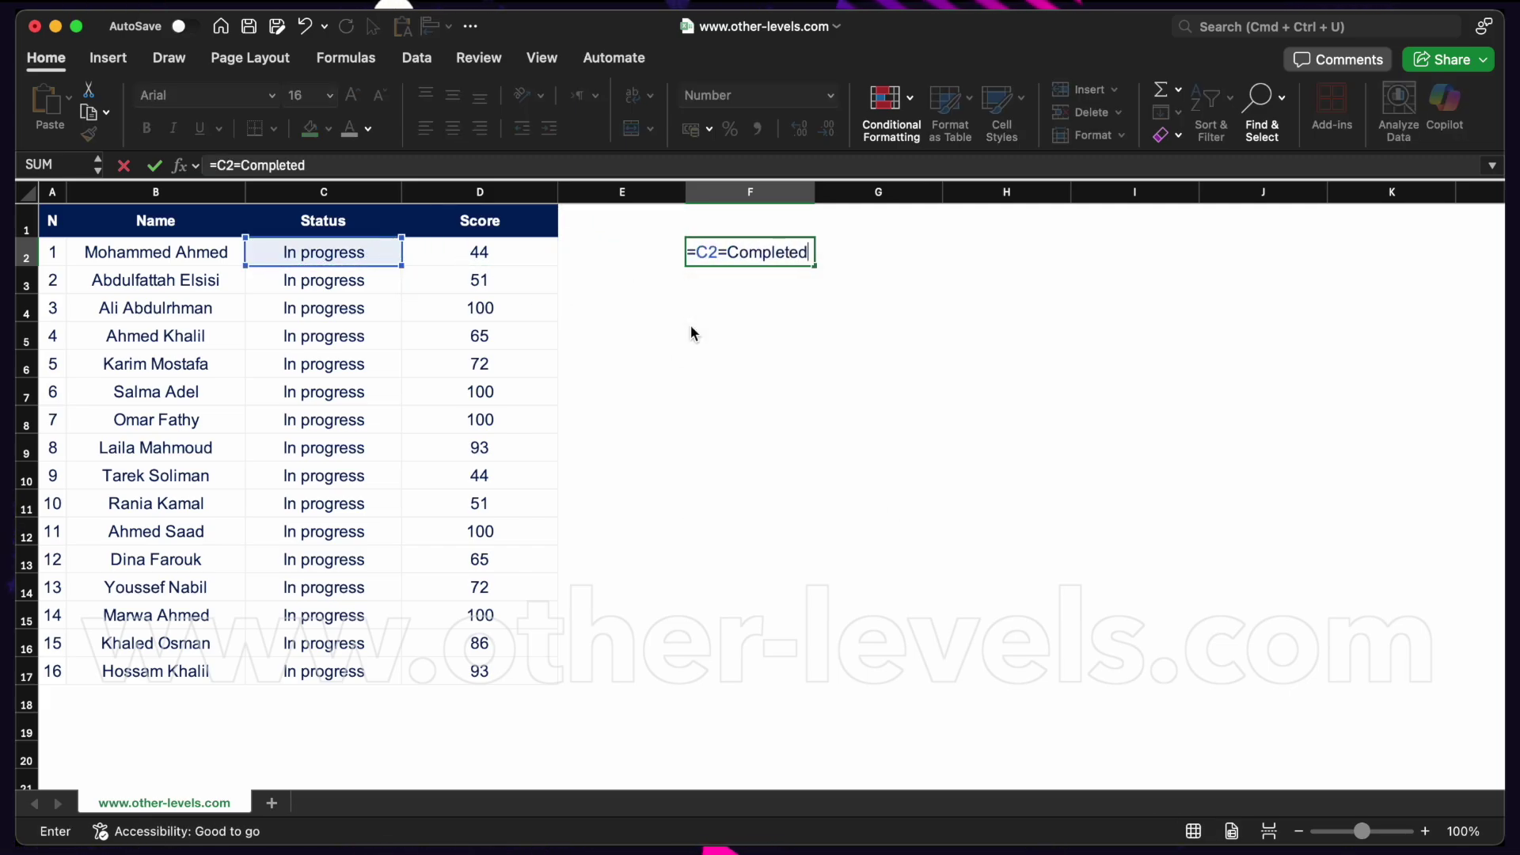
pyautogui.write('"')
pyautogui.click(621, 253)
pyautogui.write('"')
pyautogui.press('Return')
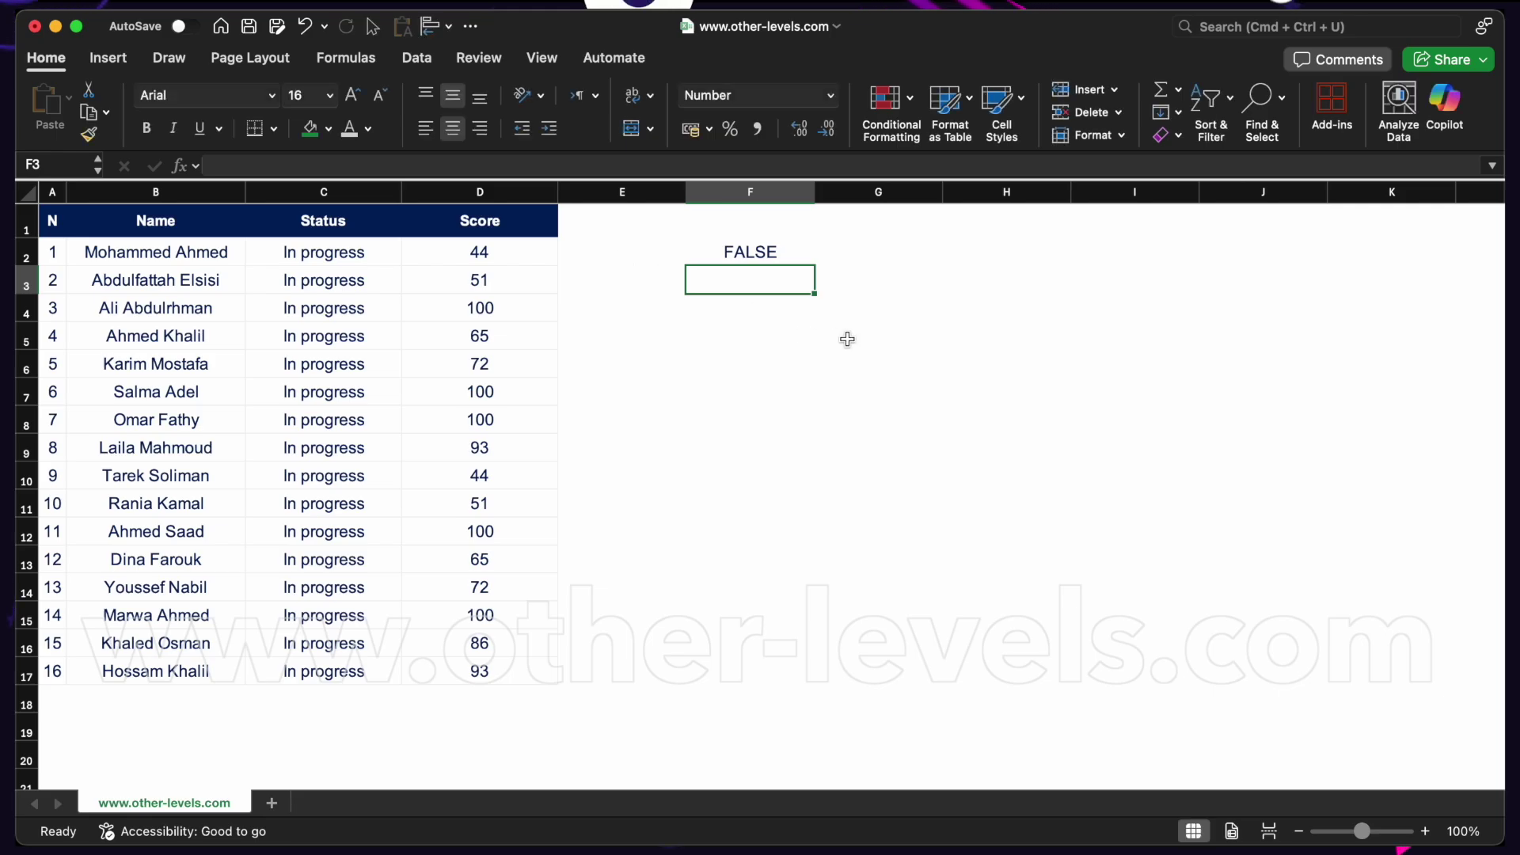
# Step: Fill the Status check down from F2 to F17
pyautogui.click(776, 251)
pyautogui.moveTo(812, 271); pyautogui.dragTo(815, 685)
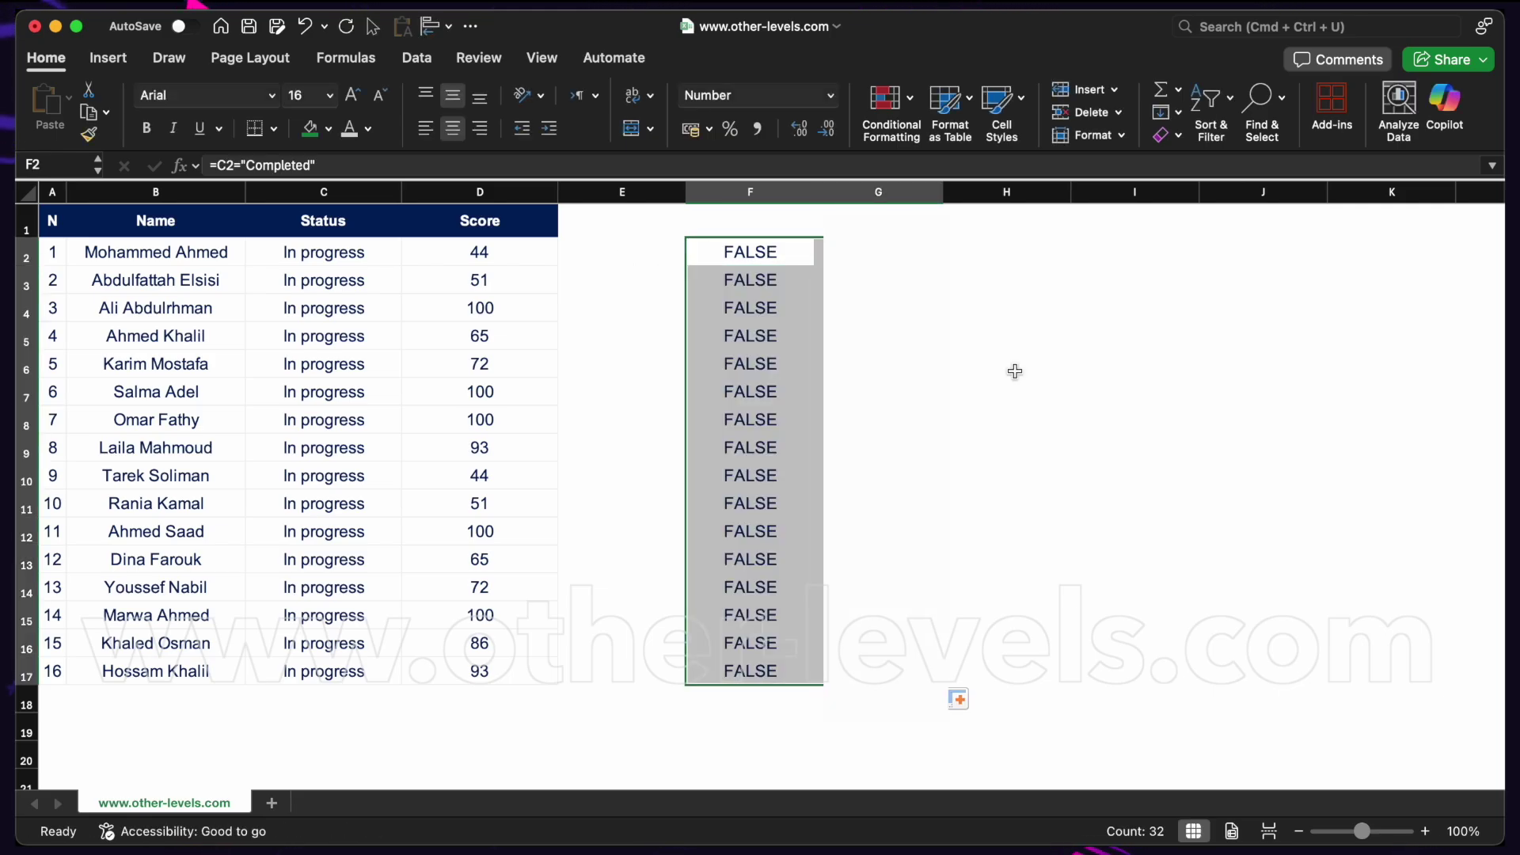
pyautogui.click(782, 310)
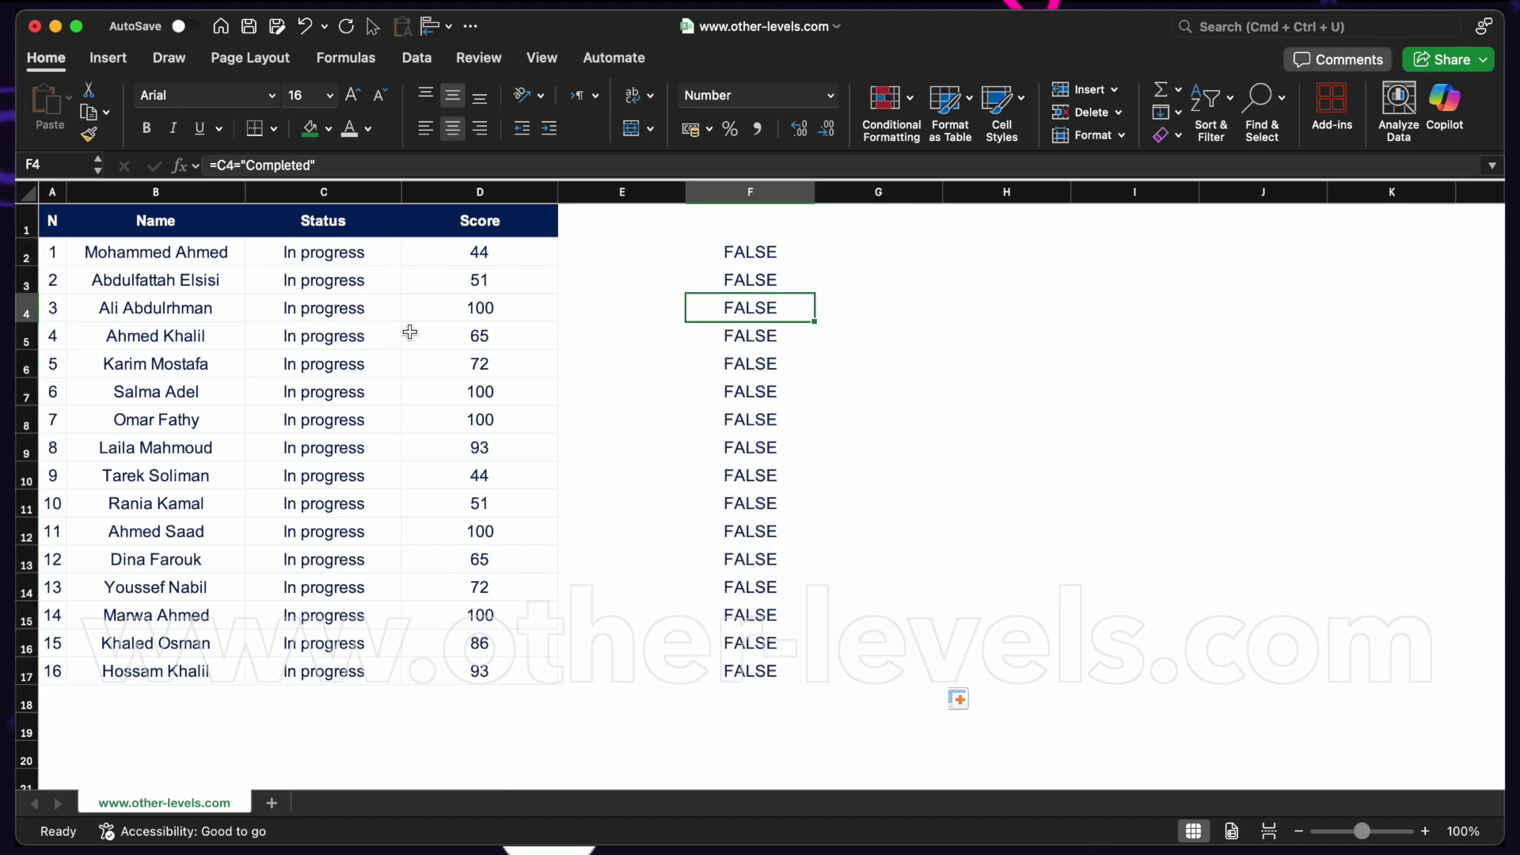
# Step: Set the Status of C3, C5 and C11 to Completed so their checks return TRUE
pyautogui.click(400, 280)
pyautogui.click(410, 284)
pyautogui.click(330, 305)
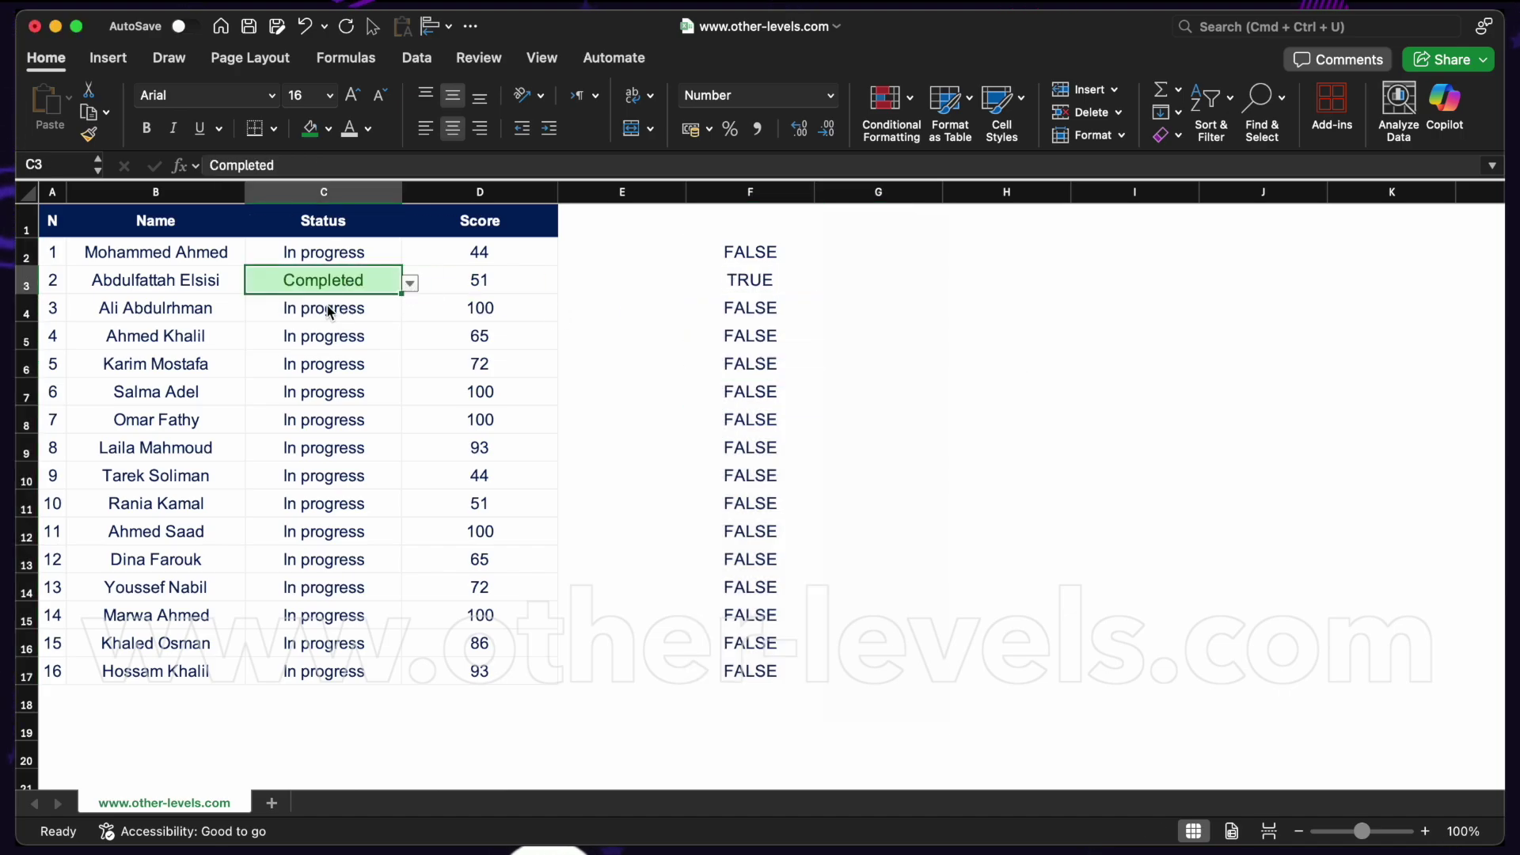
pyautogui.click(372, 337)
pyautogui.click(410, 339)
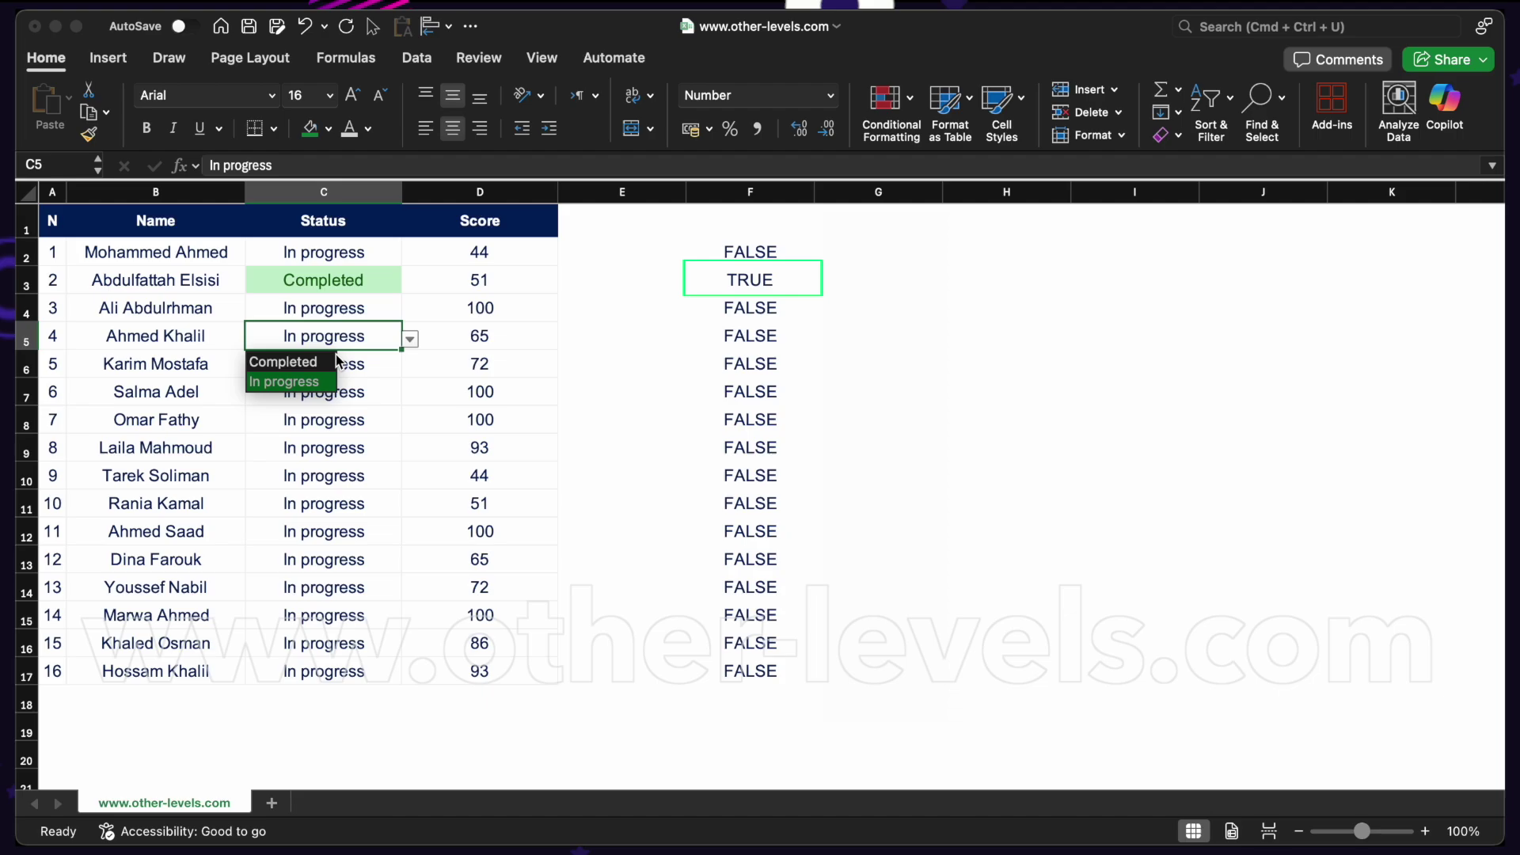
pyautogui.click(317, 362)
pyautogui.click(392, 504)
pyautogui.click(410, 507)
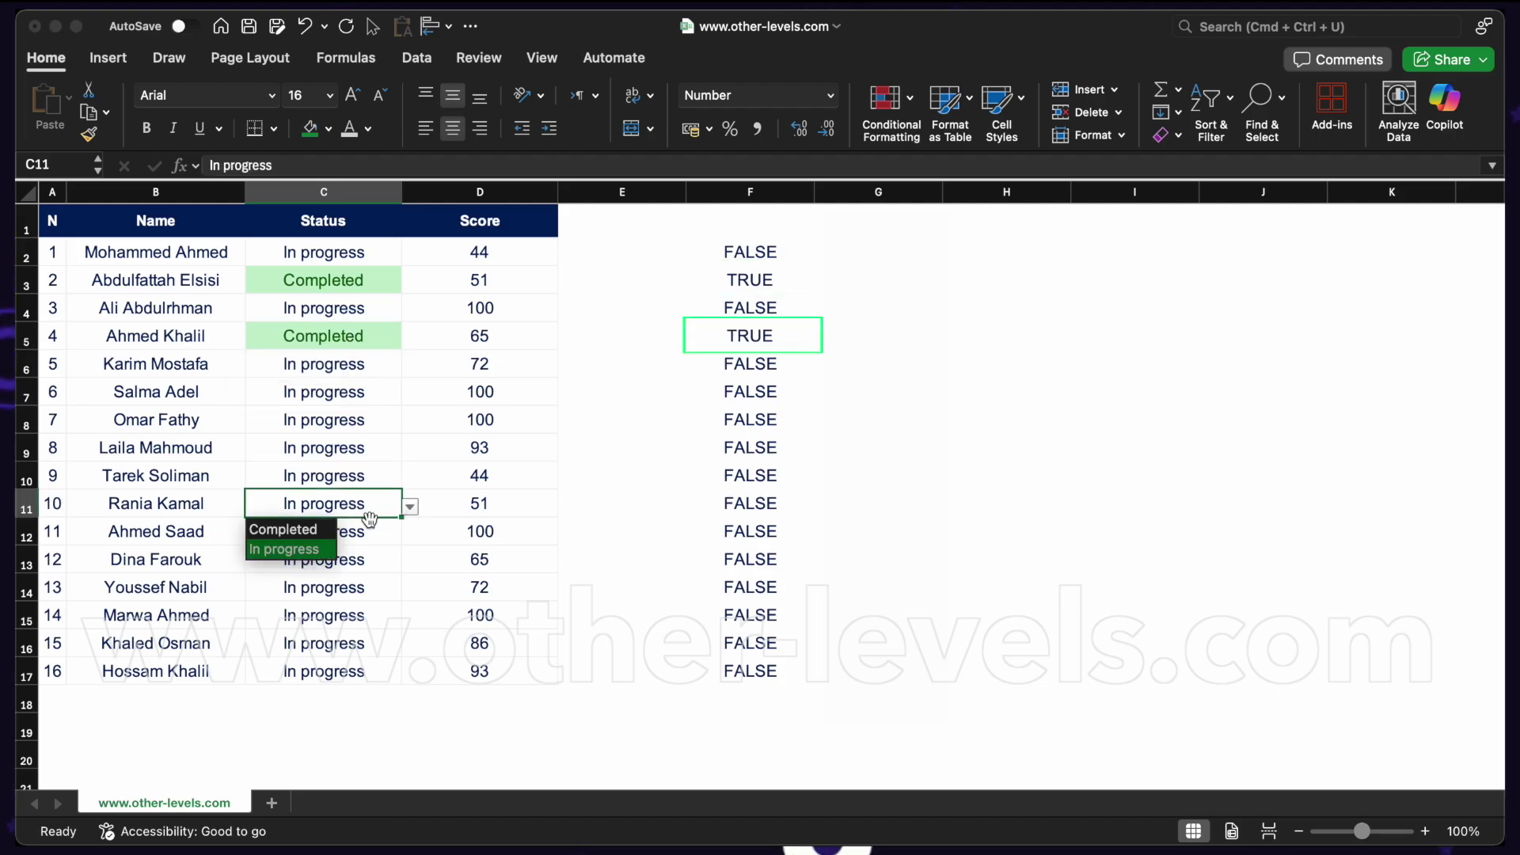
pyautogui.click(284, 529)
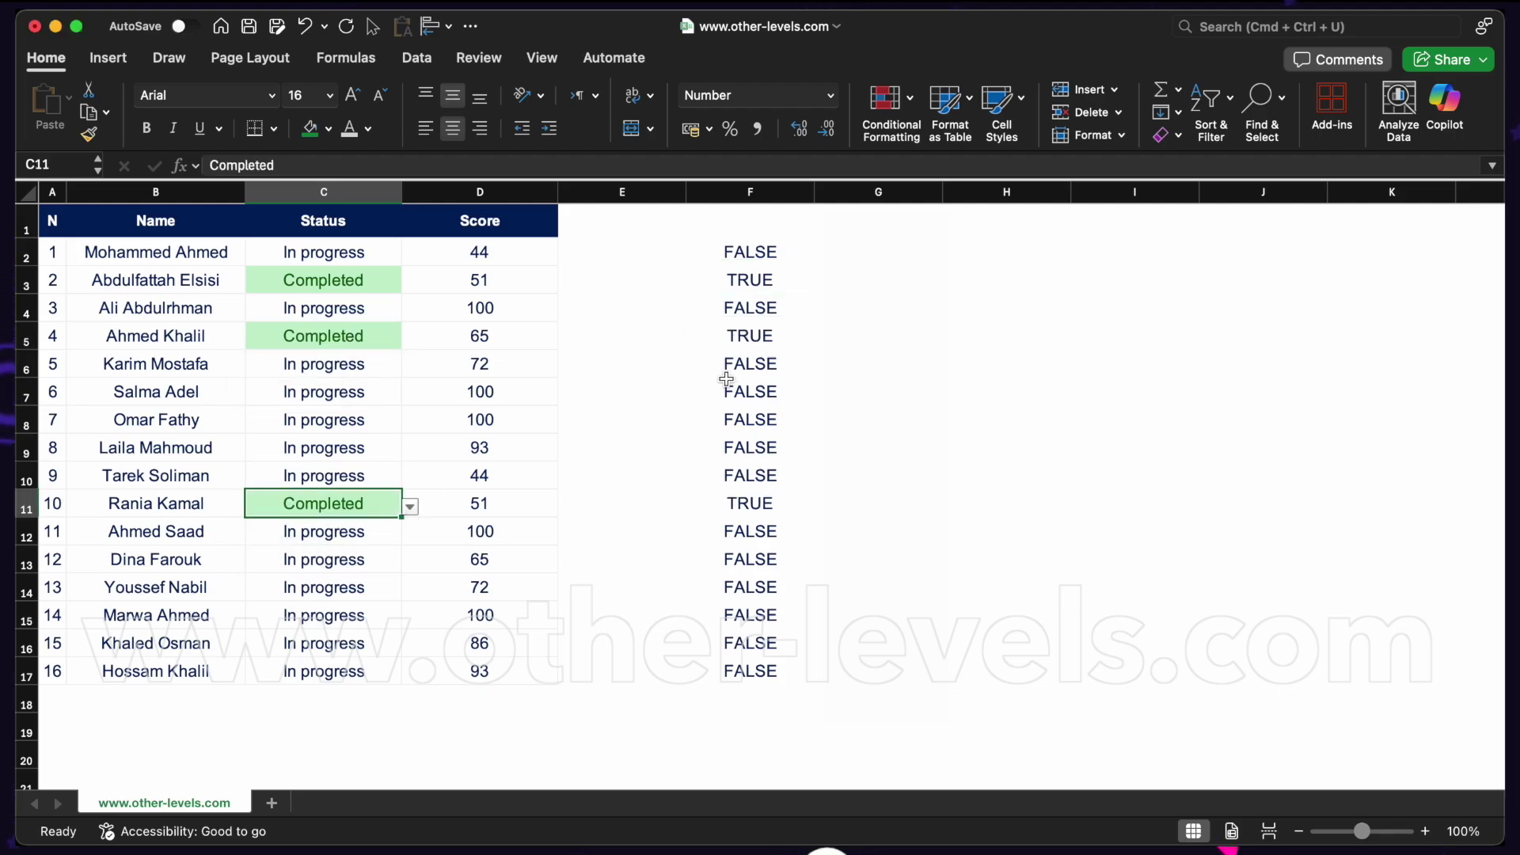
pyautogui.click(776, 368)
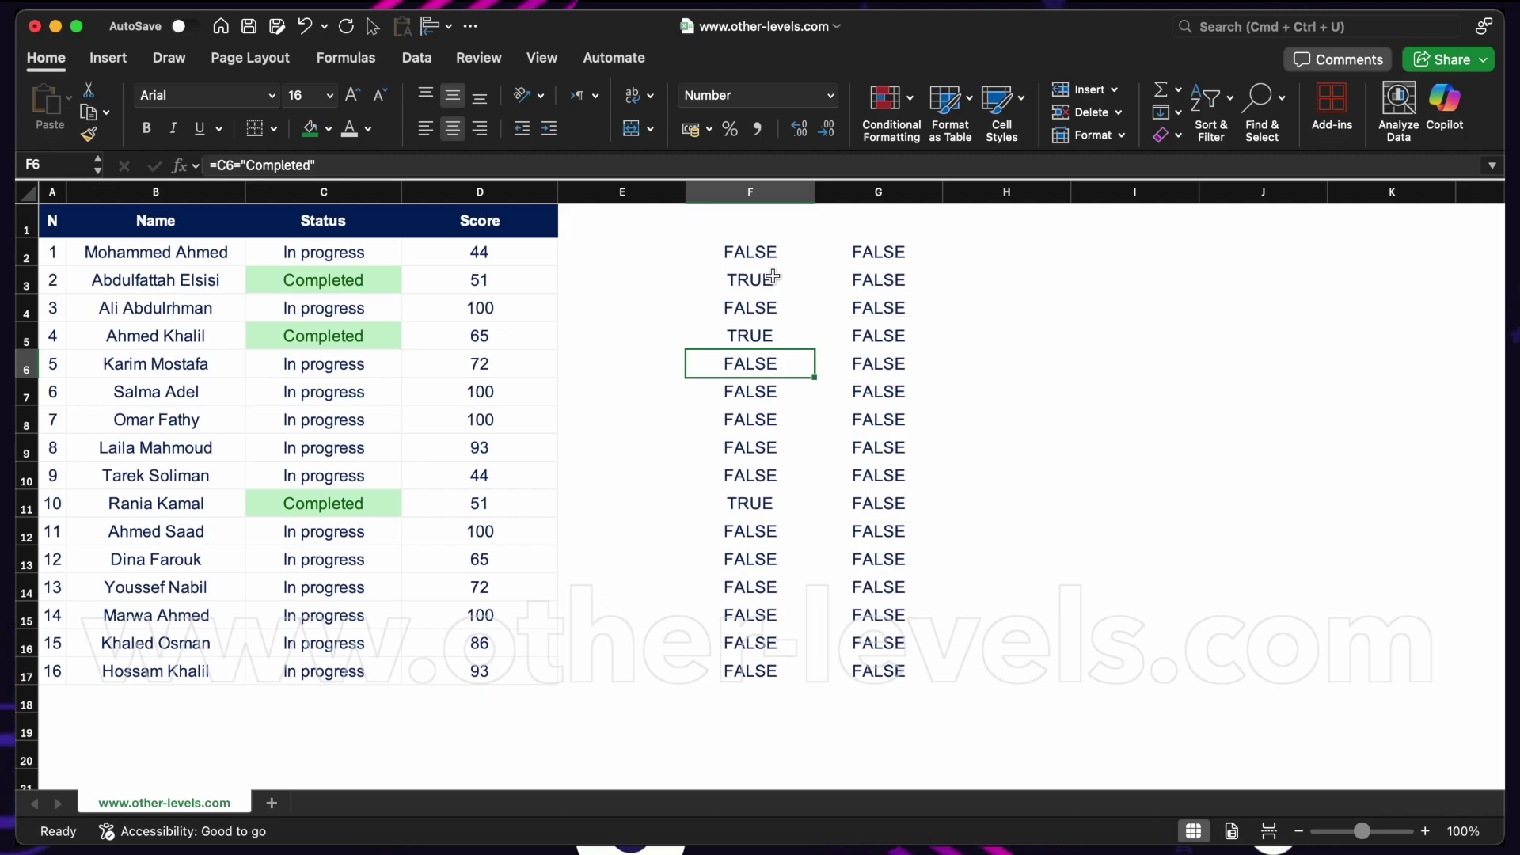
pyautogui.doubleClick(774, 280)
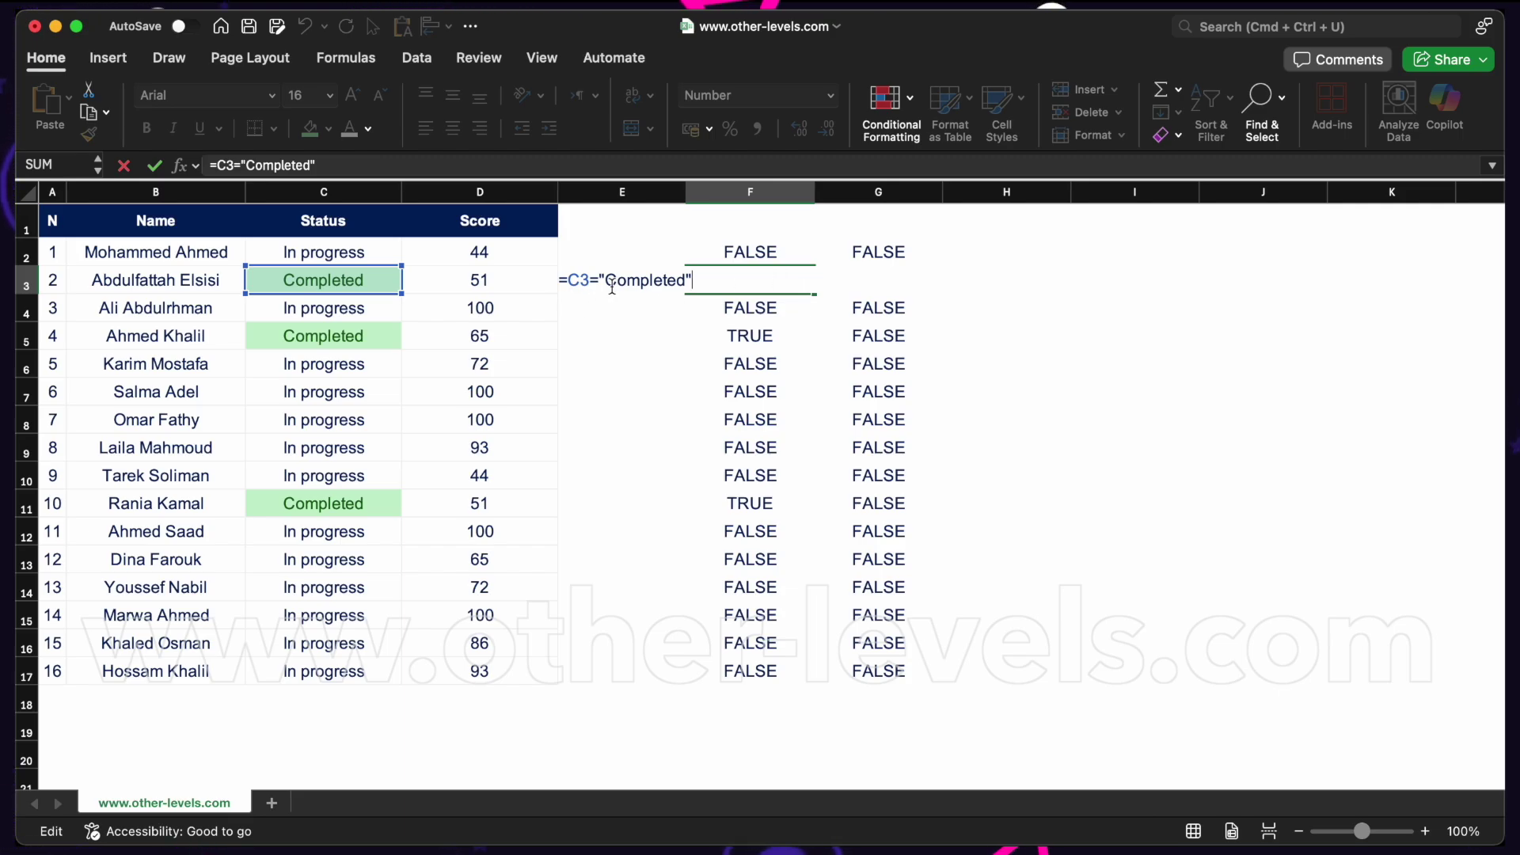
pyautogui.hotkey('ctrl', 'Return')
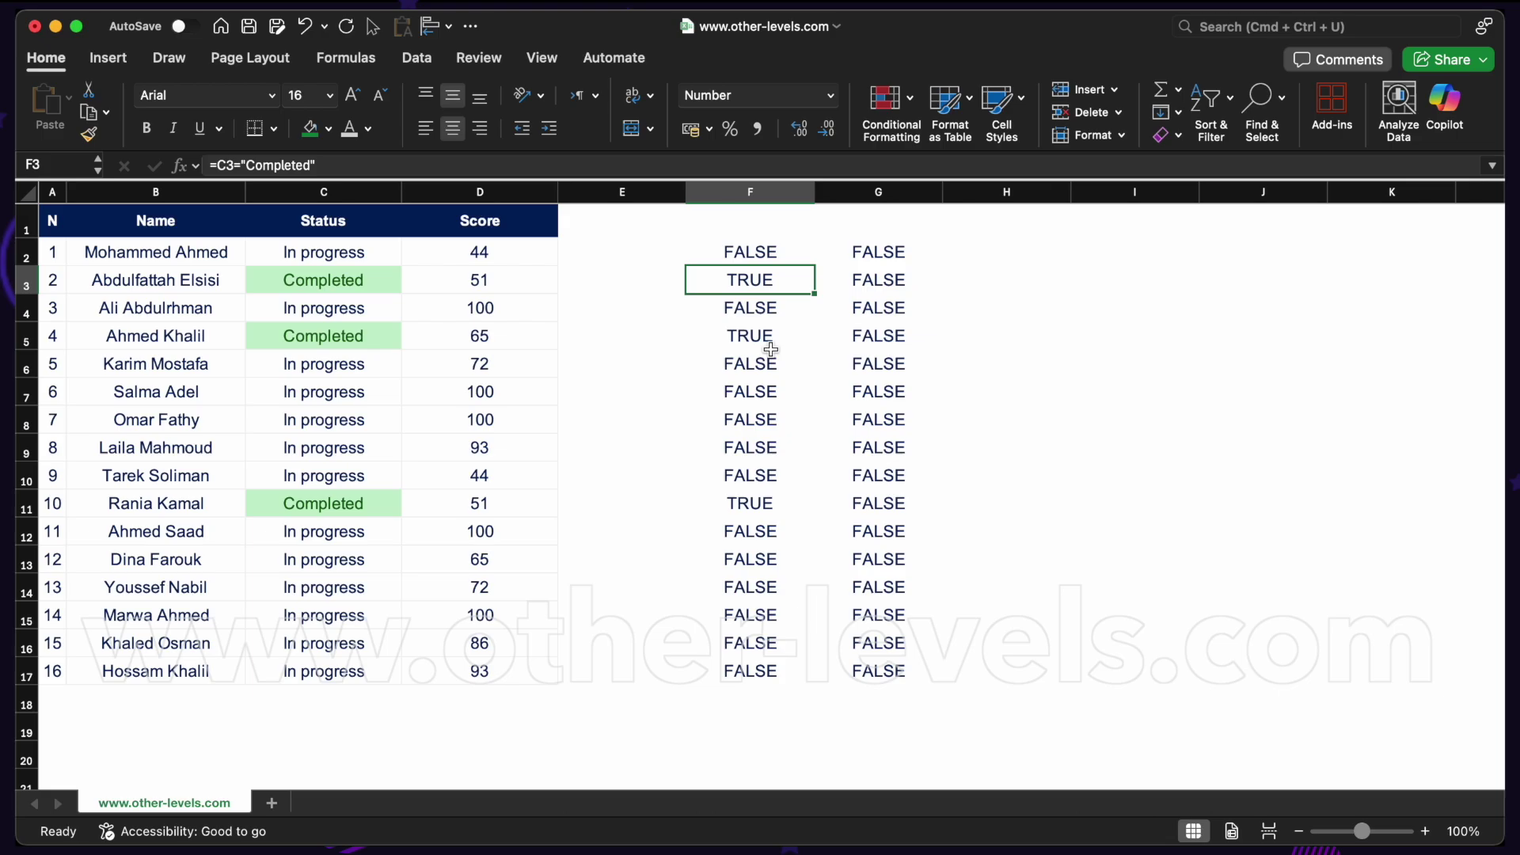
pyautogui.doubleClick(760, 340)
pyautogui.hotkey('ctrl', 'Return')
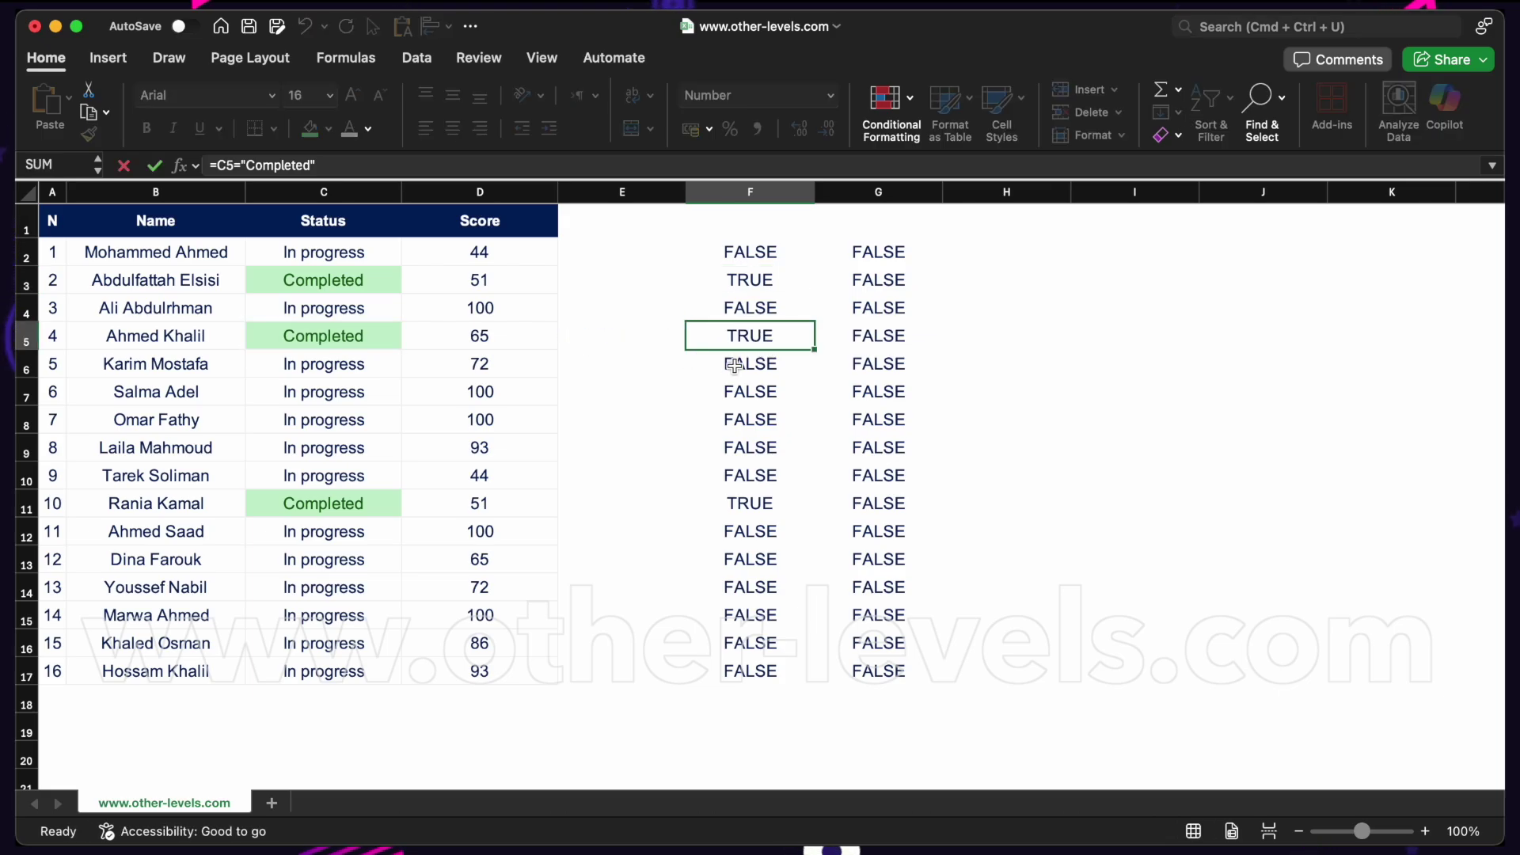
pyautogui.click(751, 364)
pyautogui.click(758, 394)
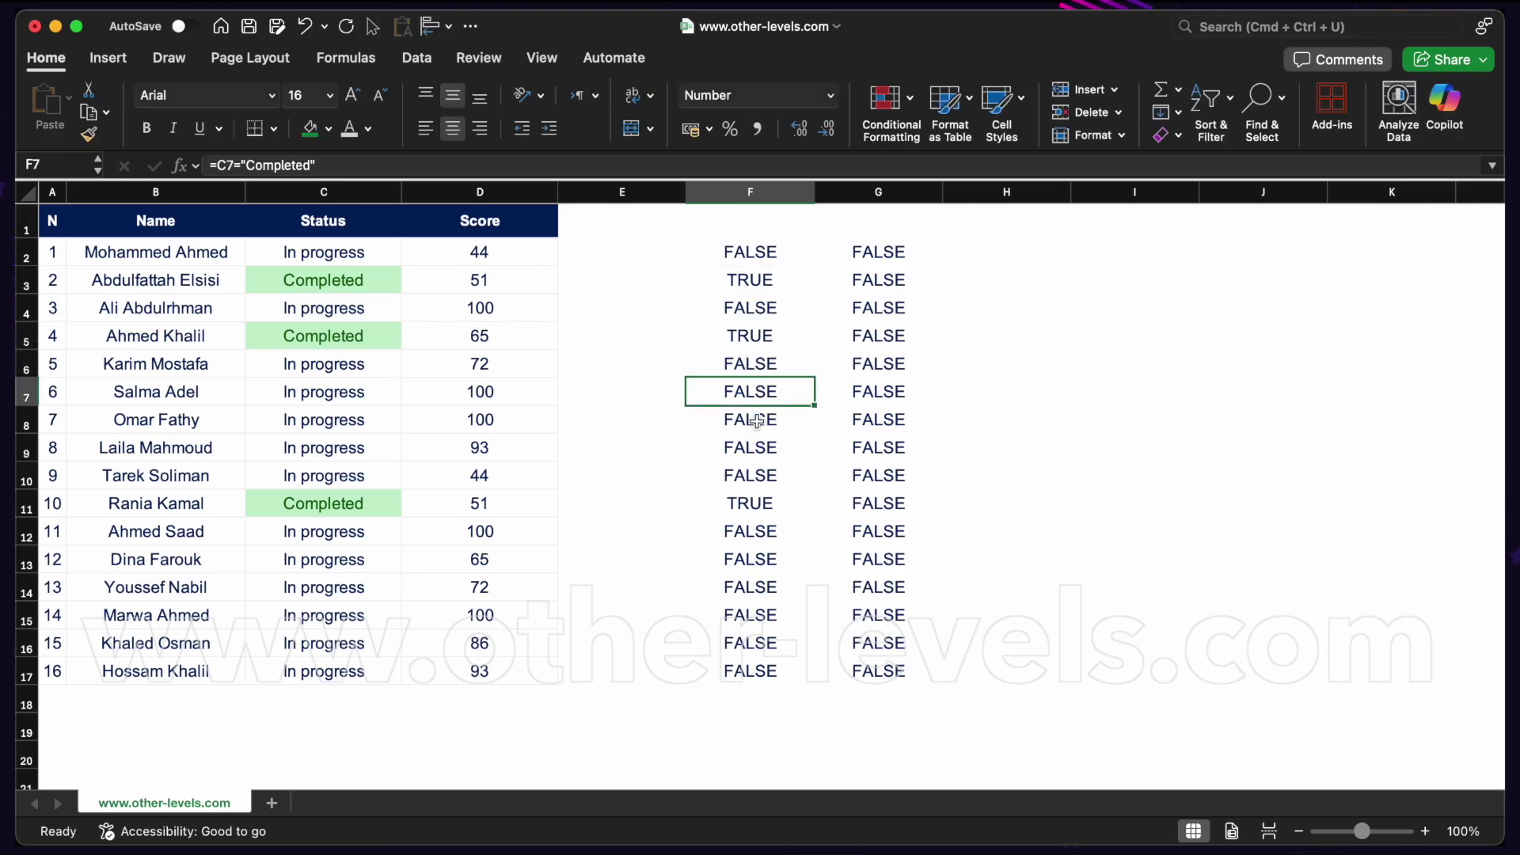
pyautogui.click(758, 423)
pyautogui.click(870, 254)
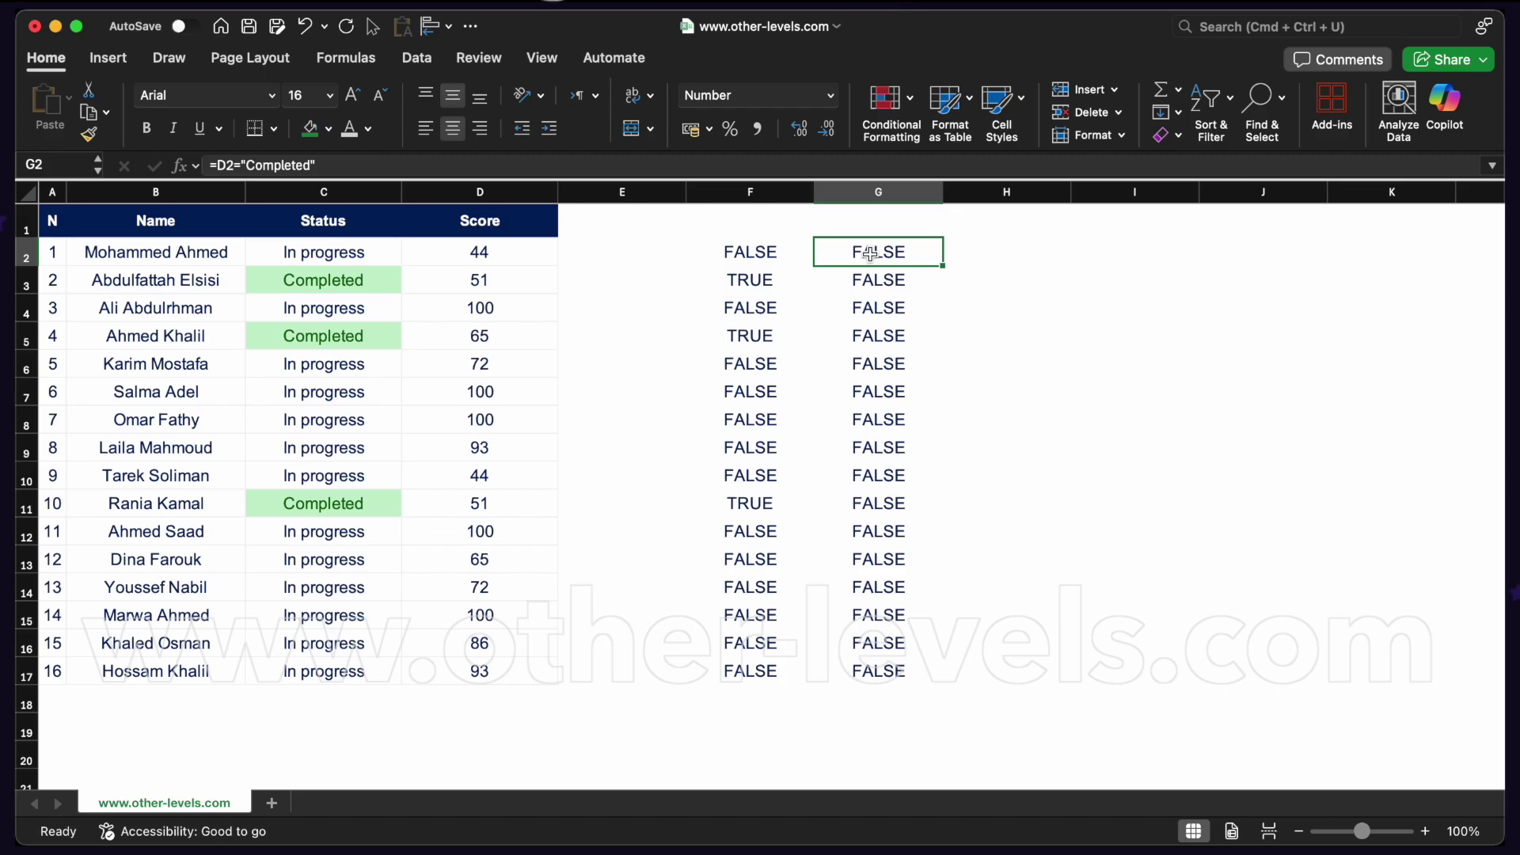
pyautogui.click(807, 164)
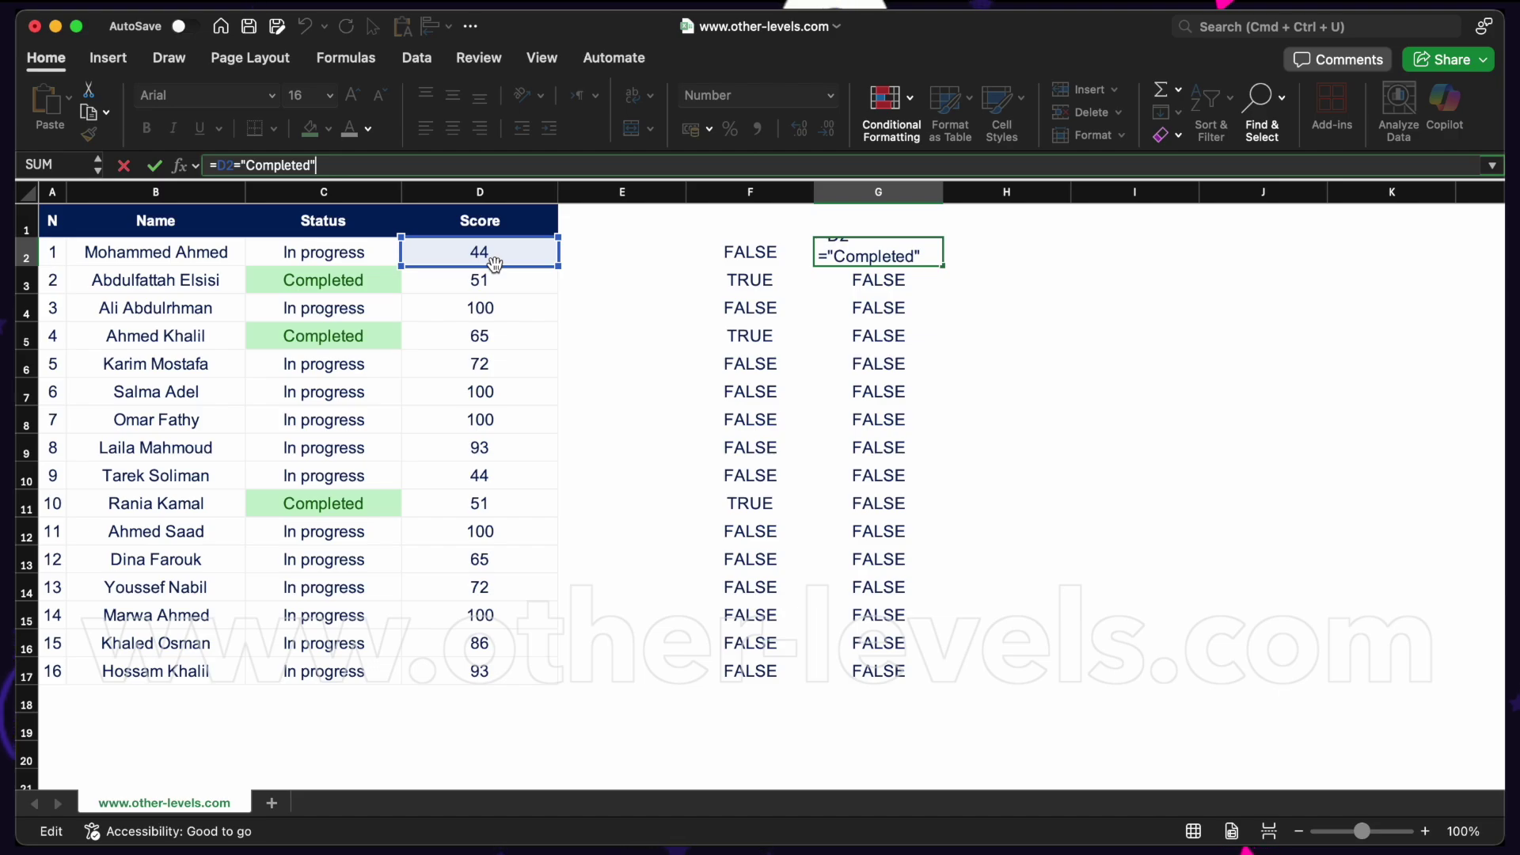
pyautogui.press('Return')
pyautogui.moveTo(749, 251); pyautogui.dragTo(862, 250)
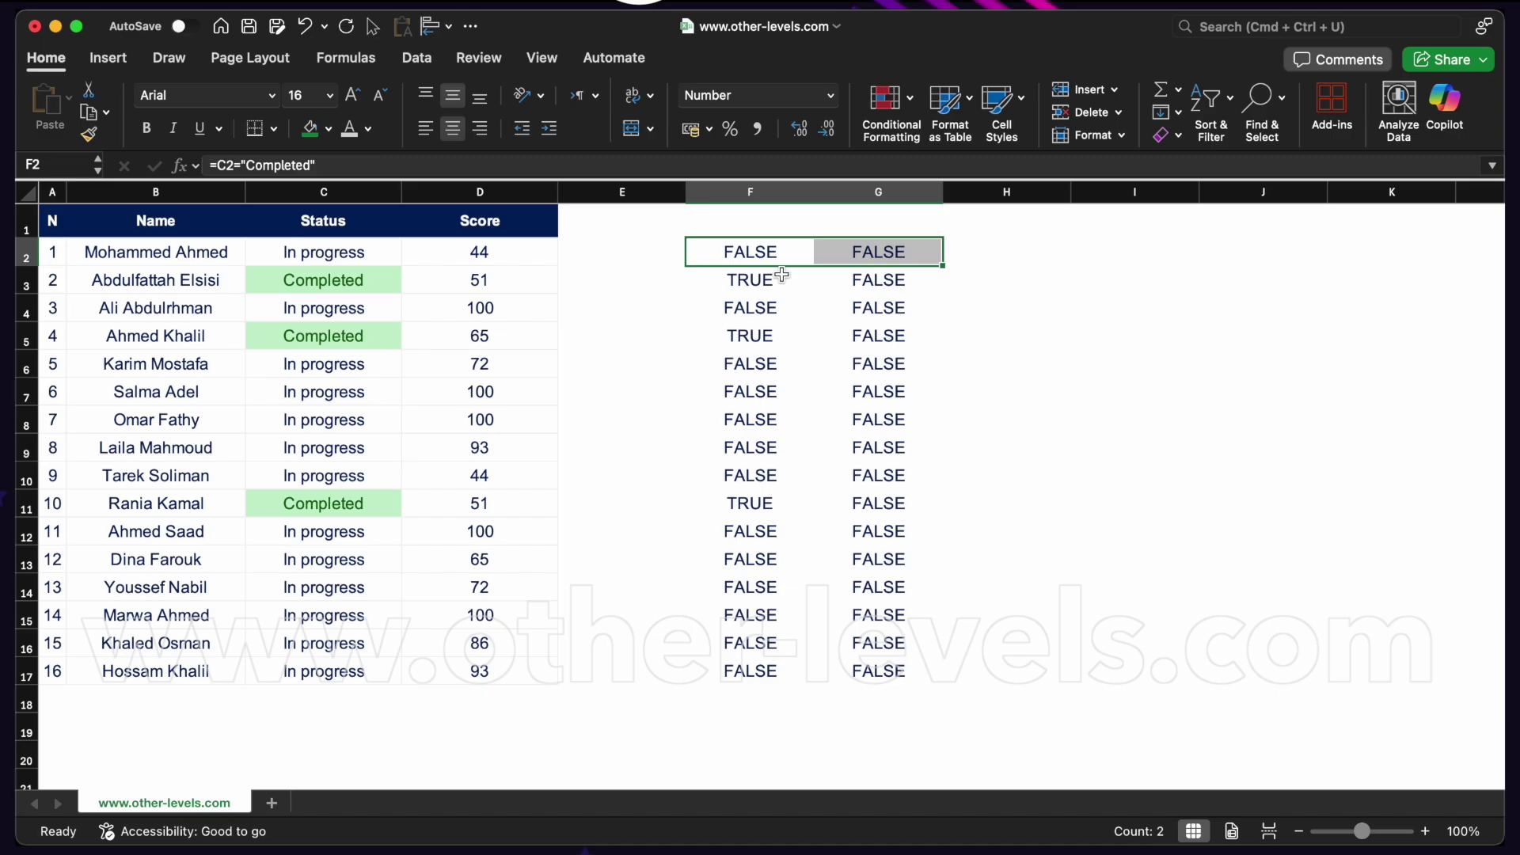
# Step: Clear column G and the checks in F3:F17, keeping only F2
pyautogui.hotkey('shift', 'Left')
pyautogui.press('super+shift+Down')
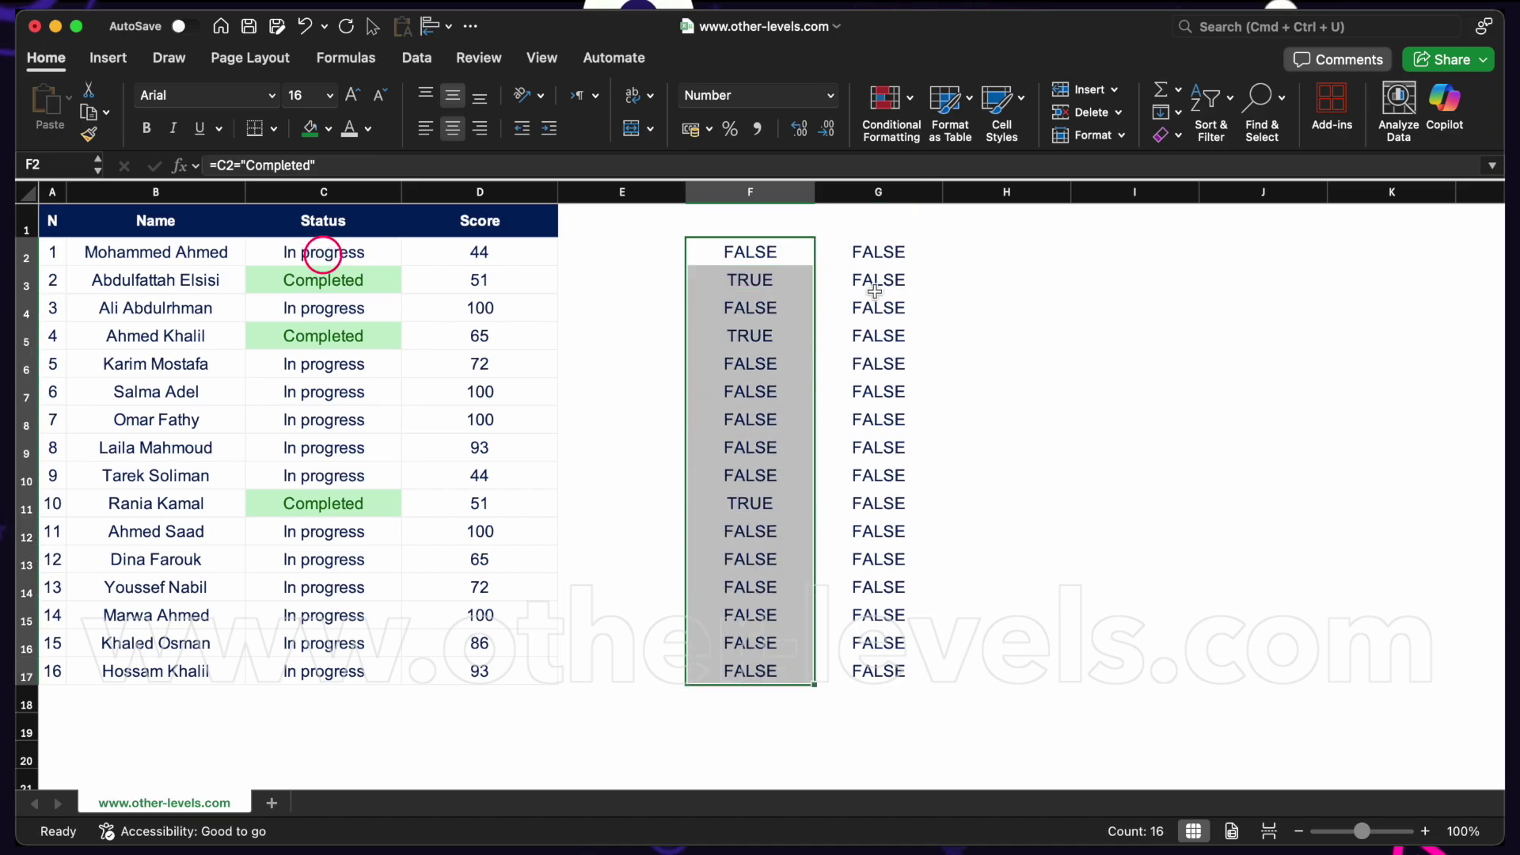
pyautogui.click(879, 192)
pyautogui.press('Delete')
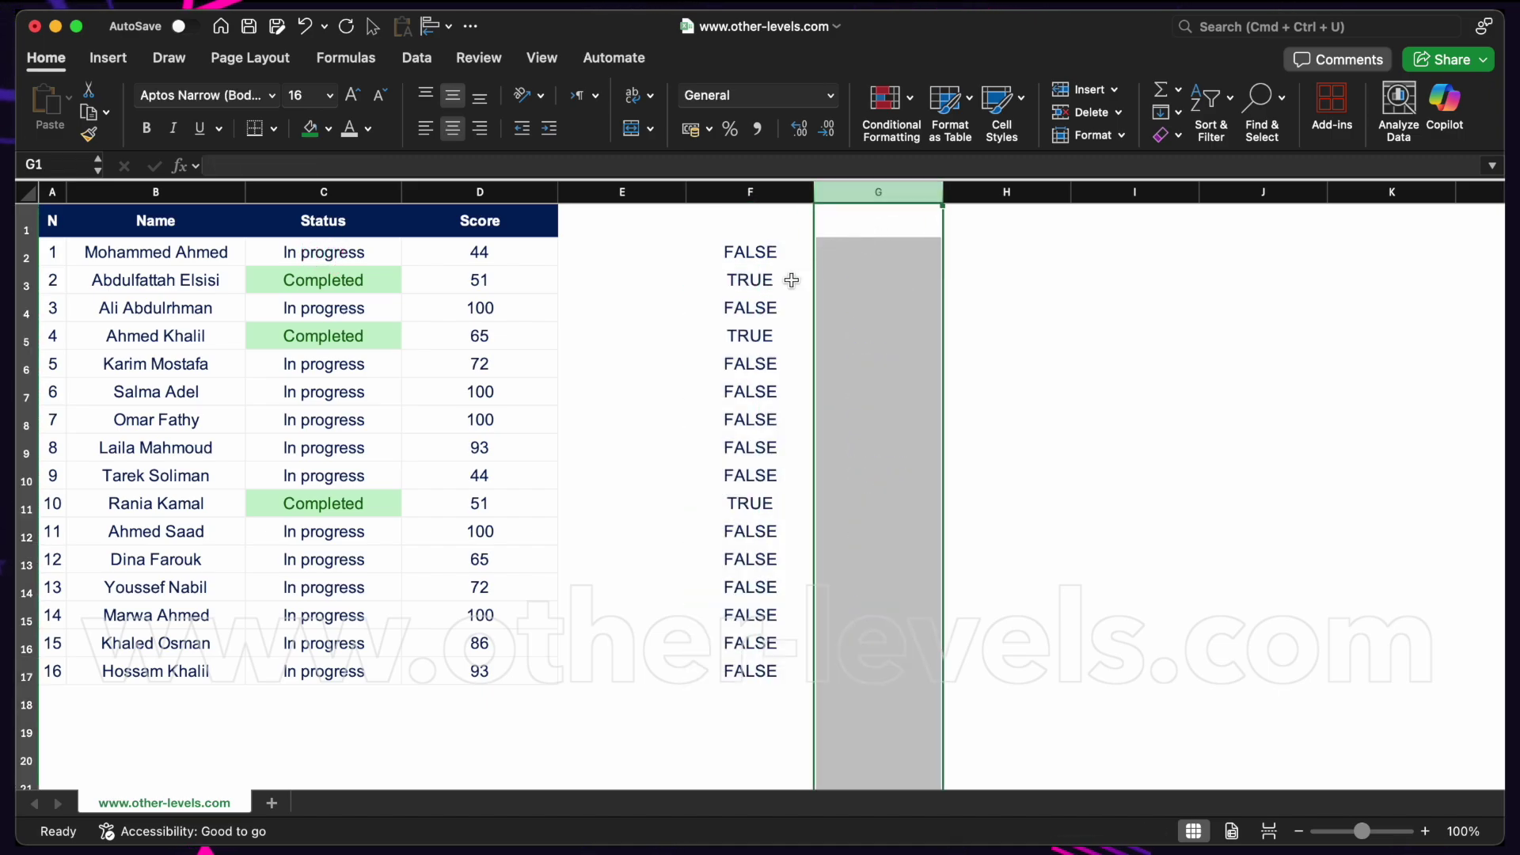
pyautogui.click(792, 280)
pyautogui.press('super+shift+Down')
pyautogui.press('Delete')
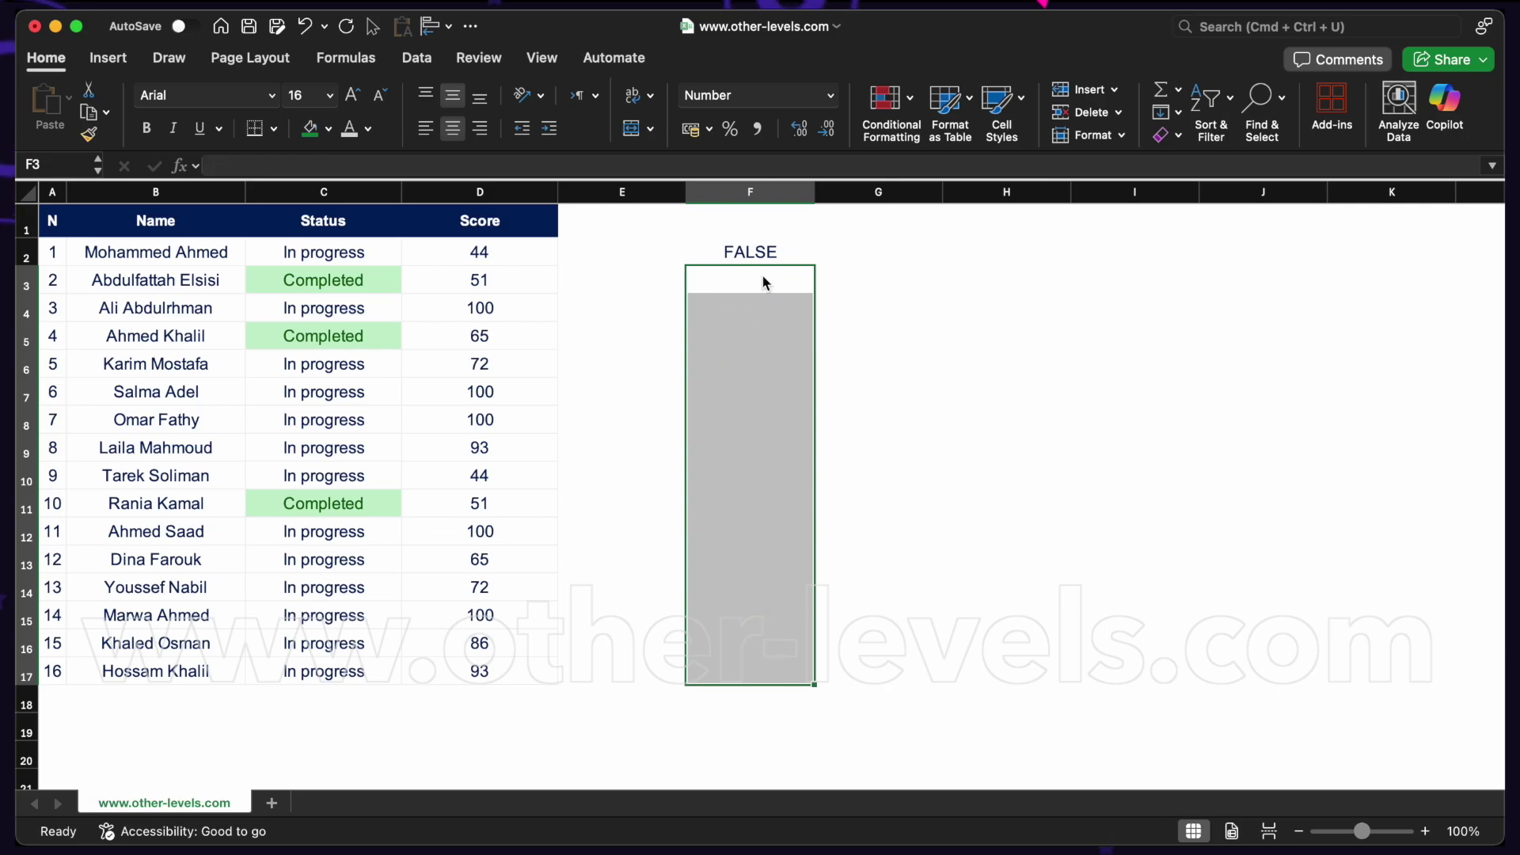
# Step: Change F2's formula to the absolute =$C$2="Completed"
pyautogui.click(790, 247)
pyautogui.doubleClick(790, 247)
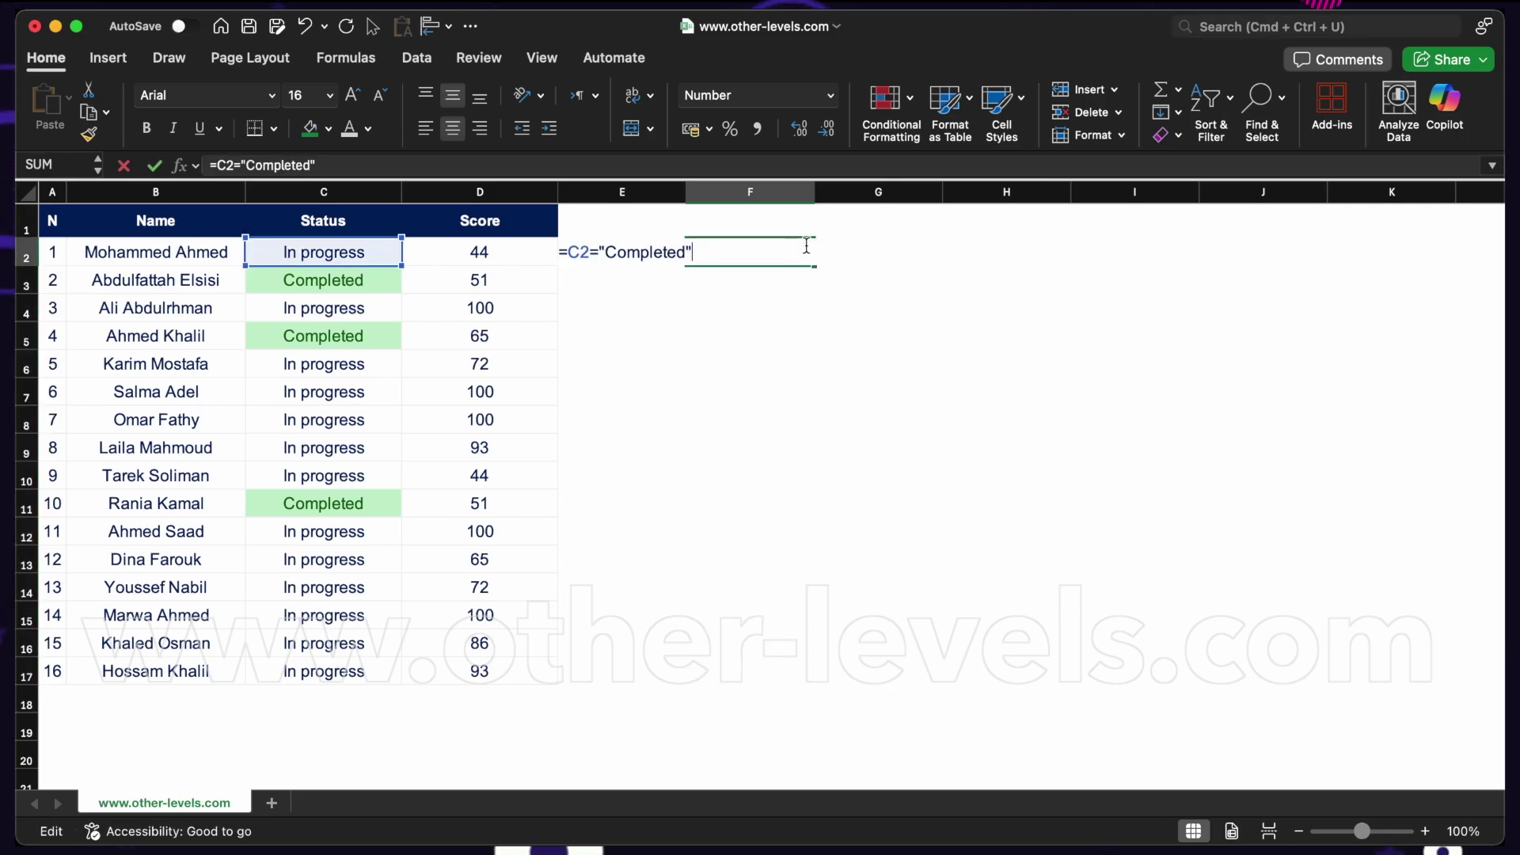
pyautogui.click(589, 252)
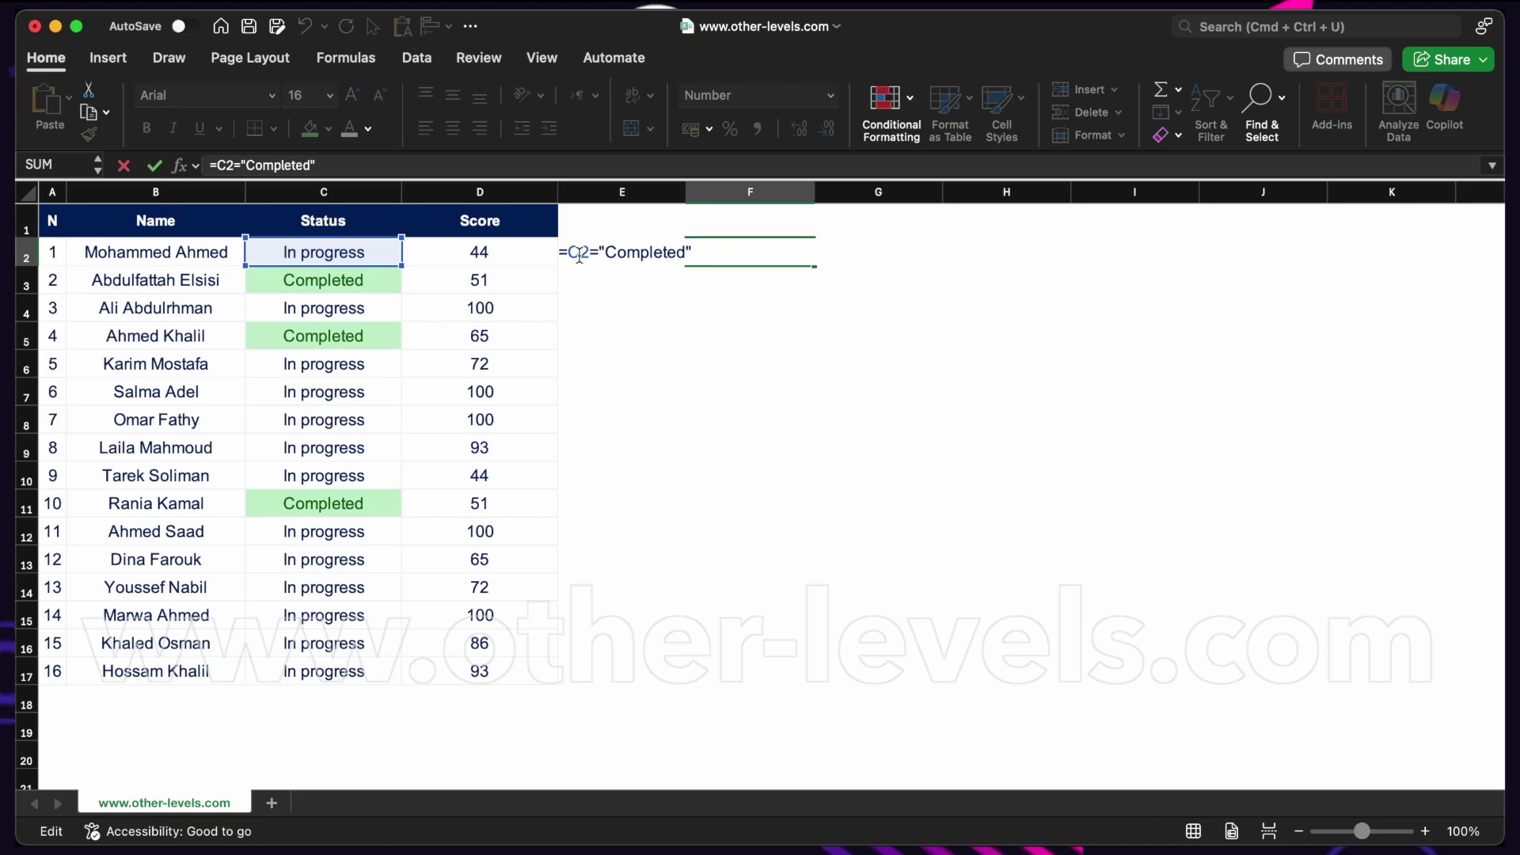
pyautogui.write('$')
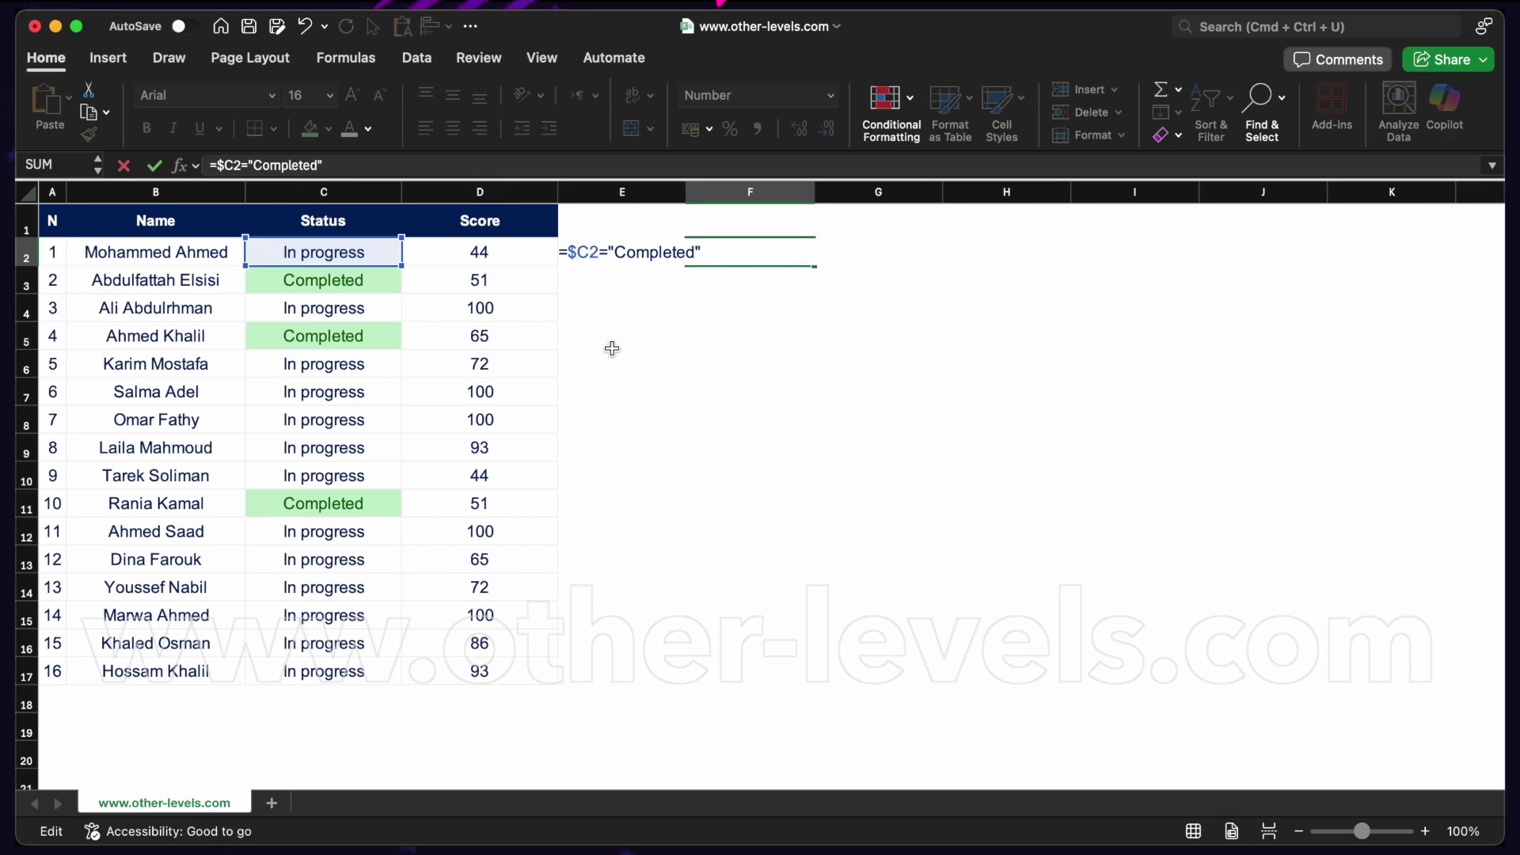
pyautogui.write('$')
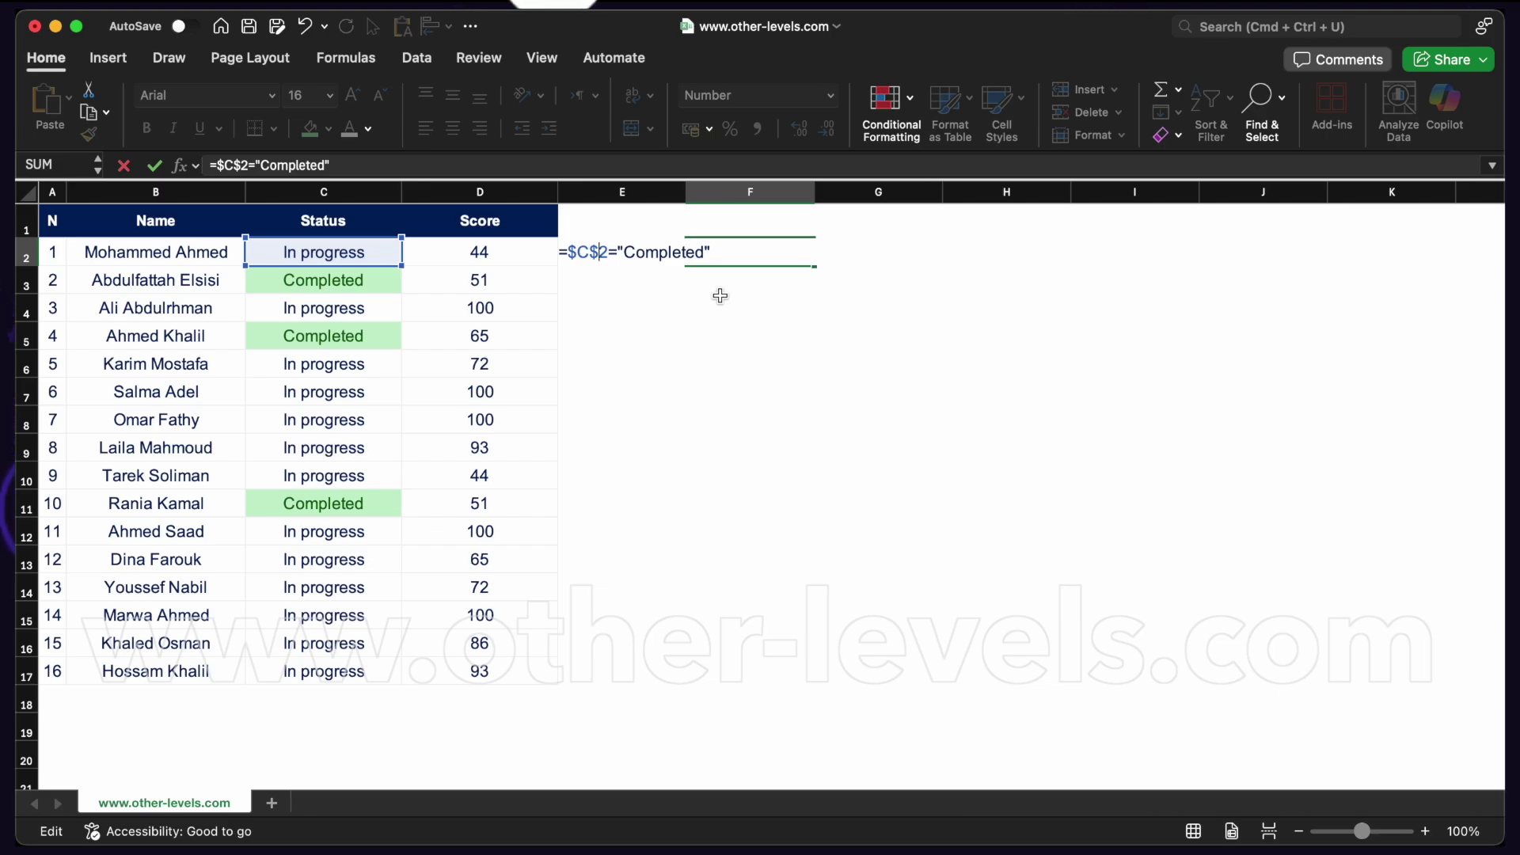
pyautogui.press('Return')
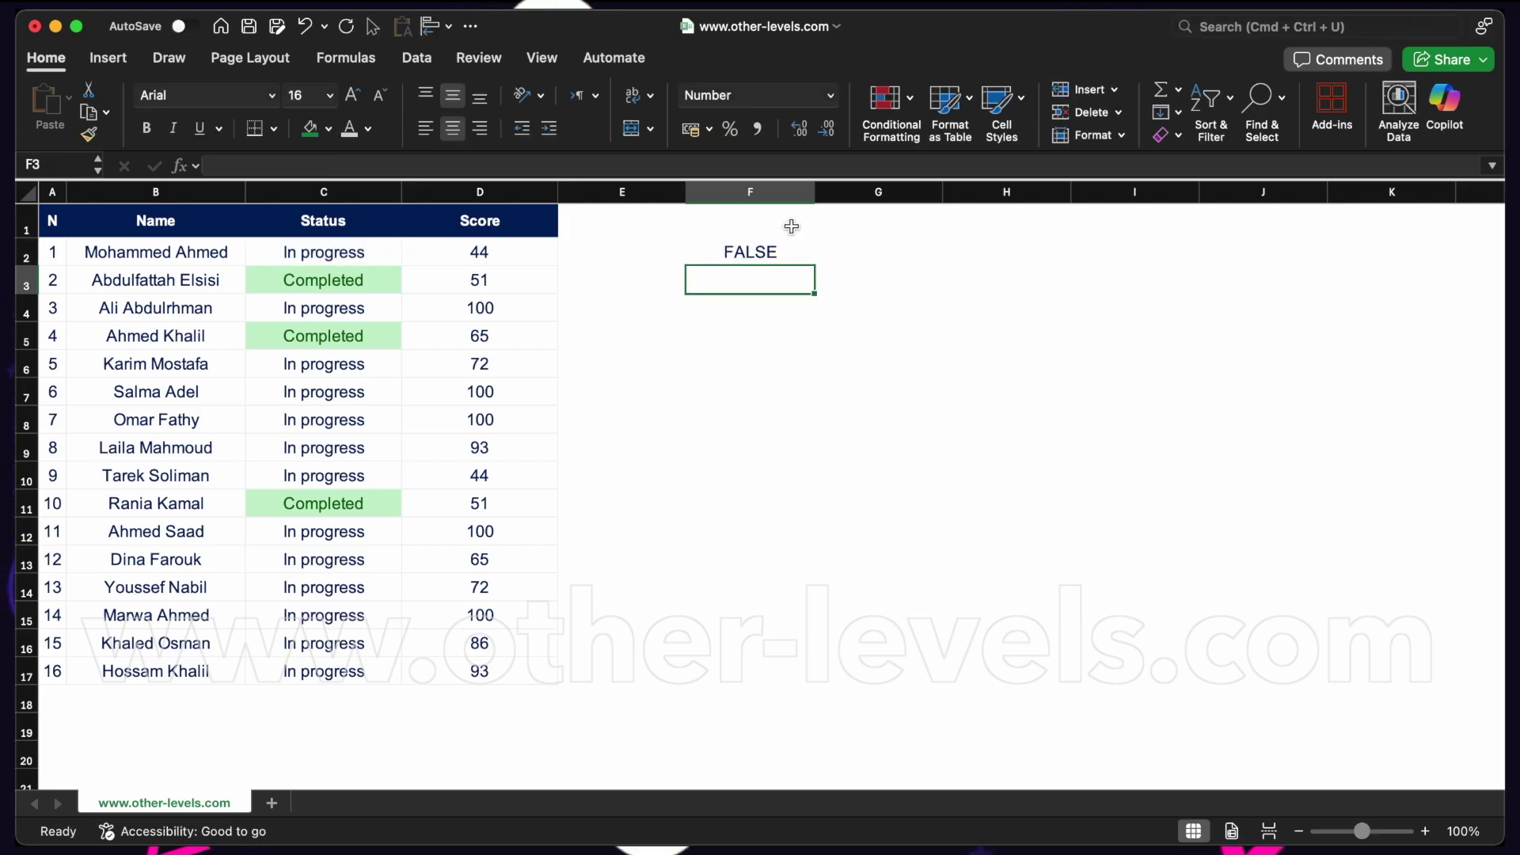
# Step: Fill the F2 test formula down to row 17 and inspect the copies in F7, F11 and F14
pyautogui.click(806, 255)
pyautogui.moveTo(815, 268); pyautogui.dragTo(776, 688)
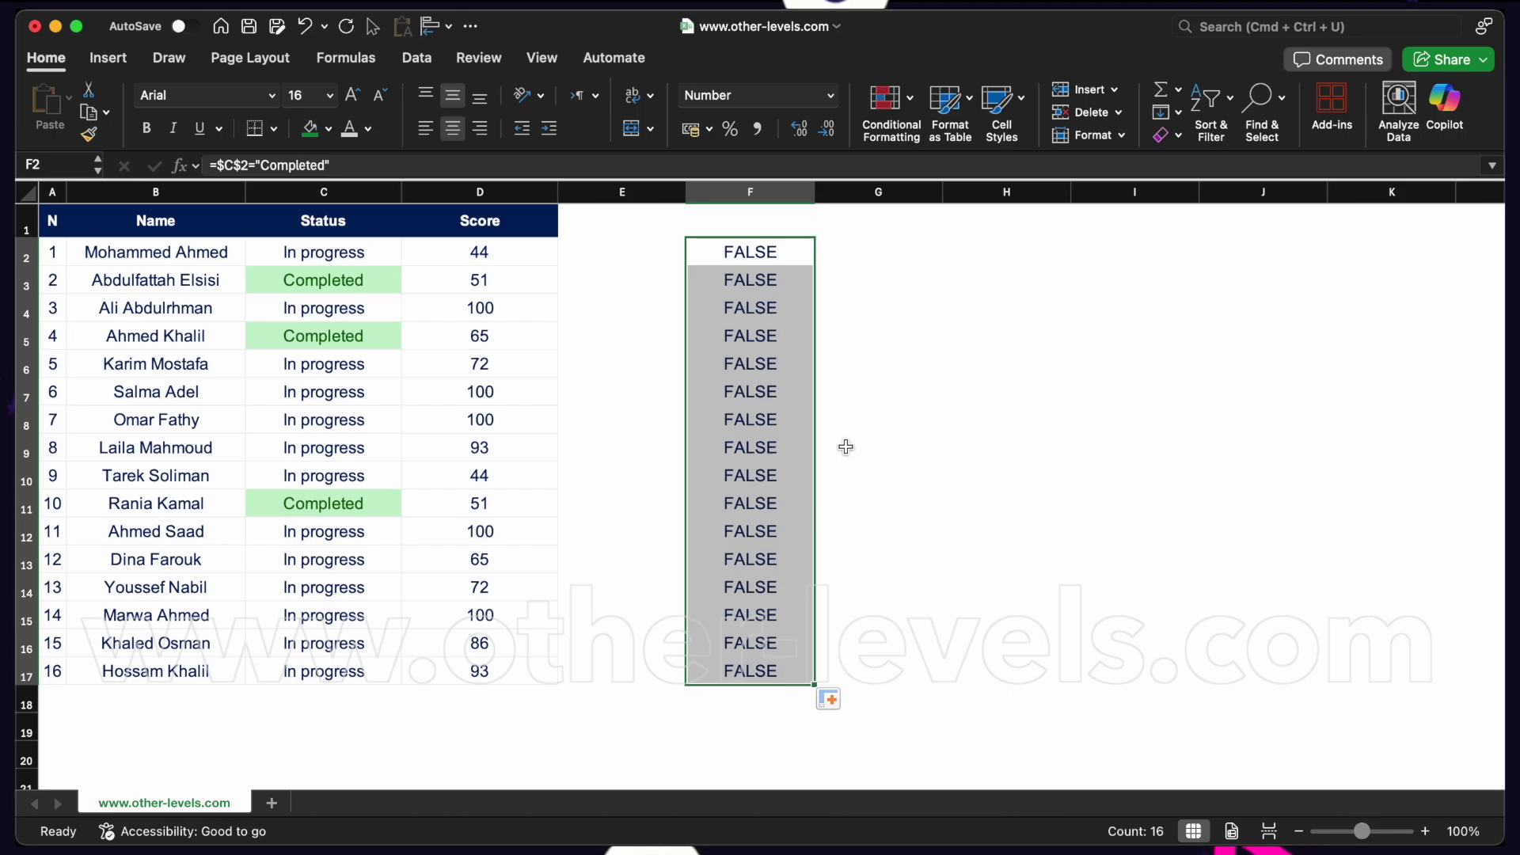
pyautogui.doubleClick(796, 388)
pyautogui.press('Escape')
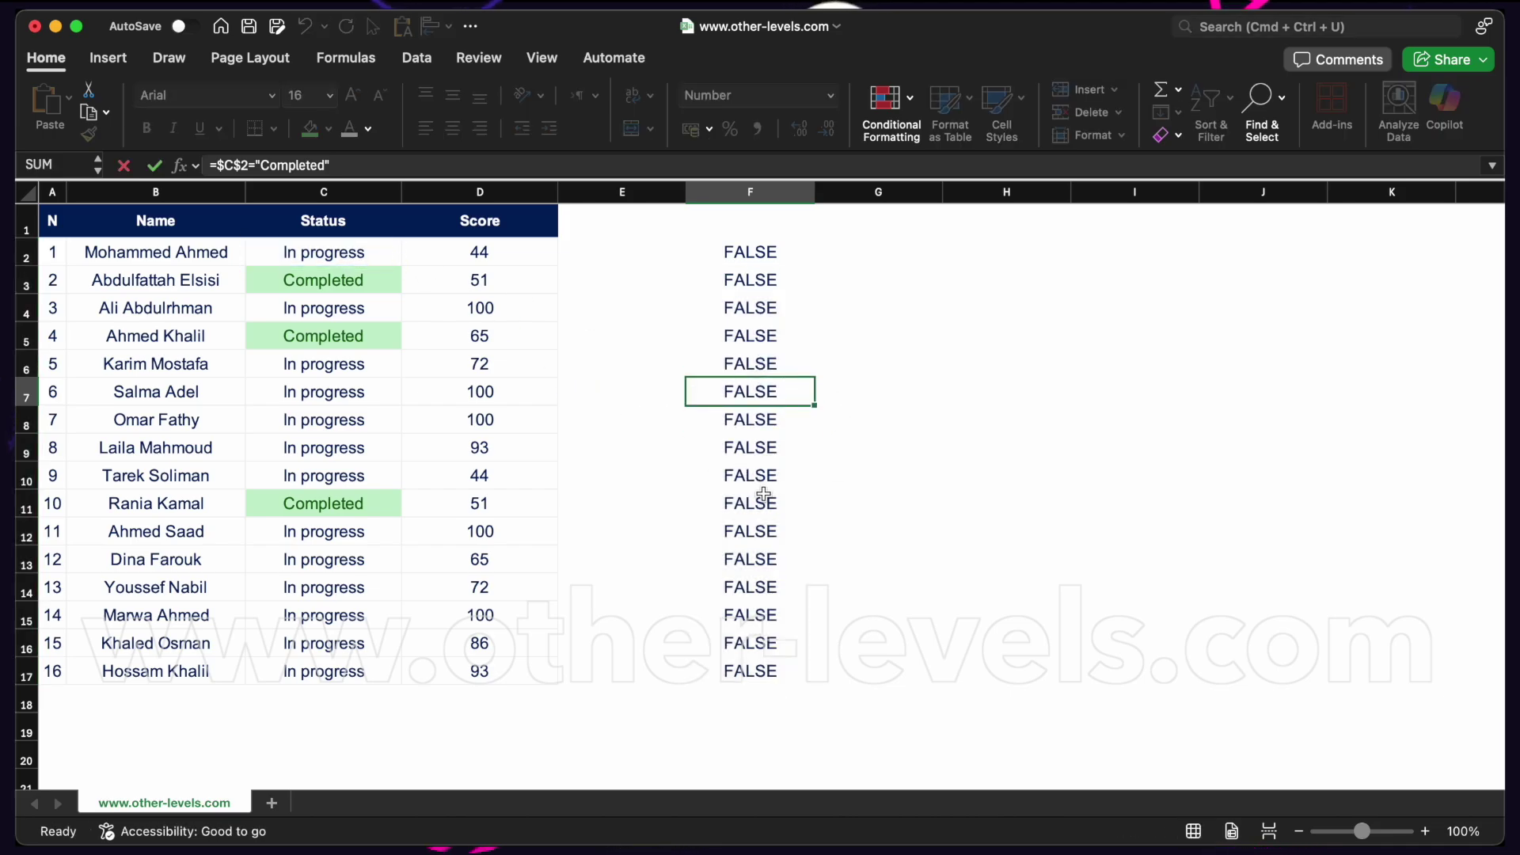
pyautogui.doubleClick(779, 503)
pyautogui.press('Escape')
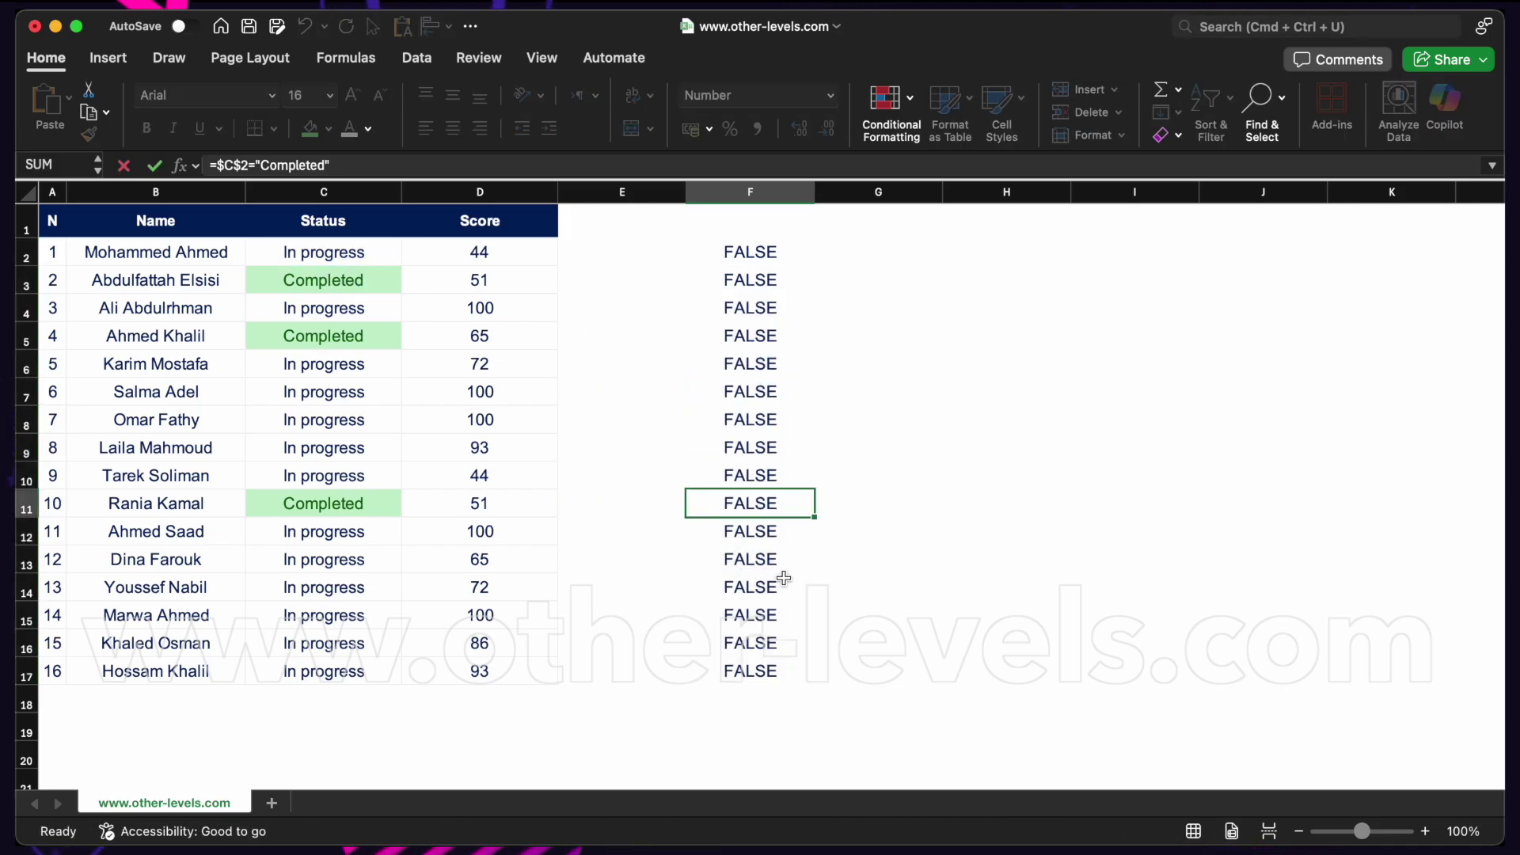
pyautogui.click(806, 578)
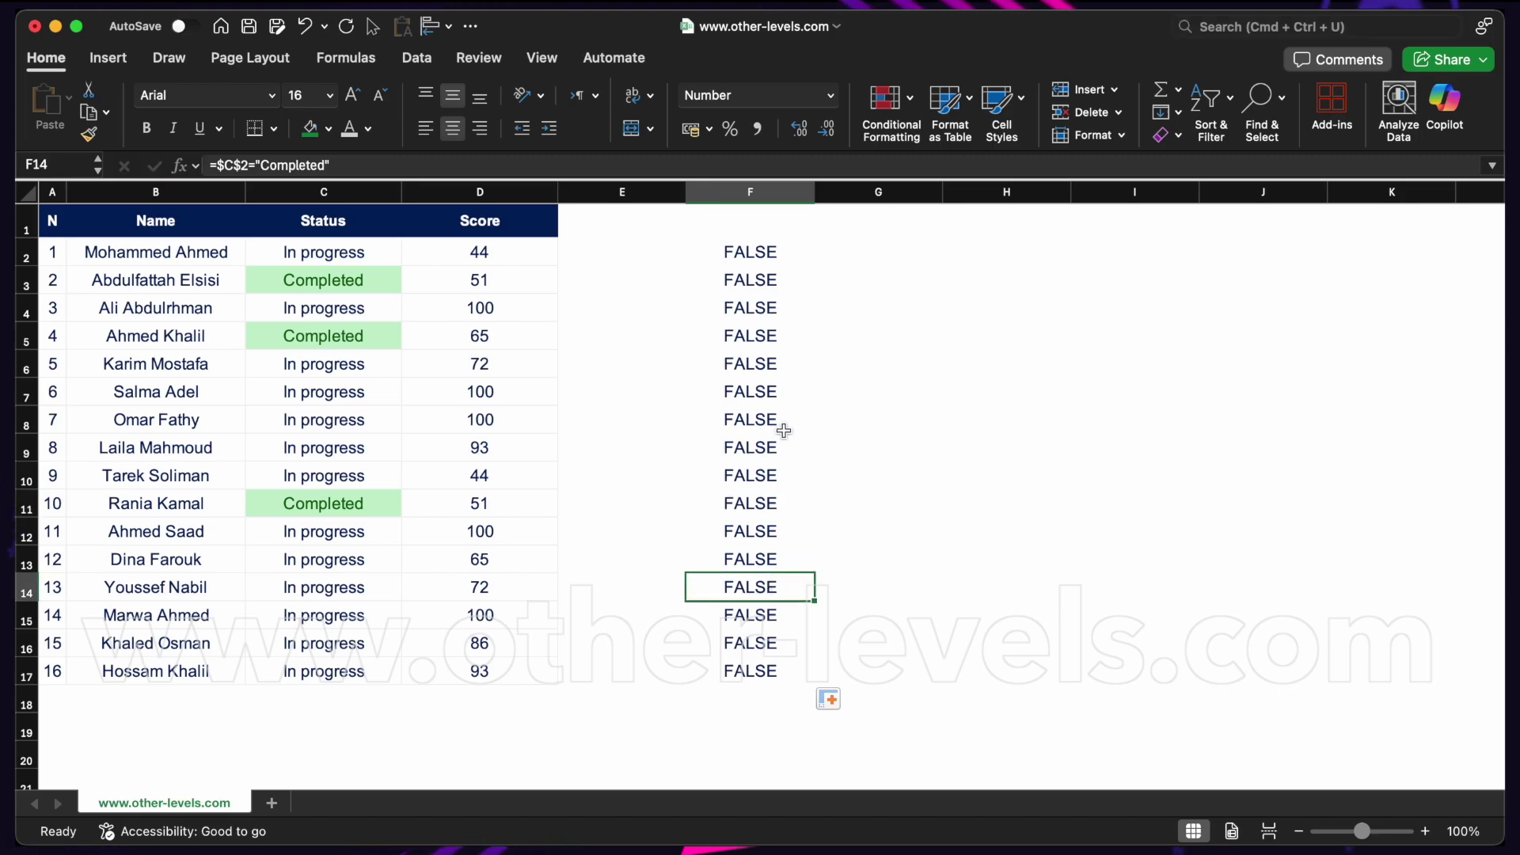
# Step: Undo the fill, correct F2 to =$C2="Completed", and fill it through F17 and across to G
pyautogui.press('super+z')
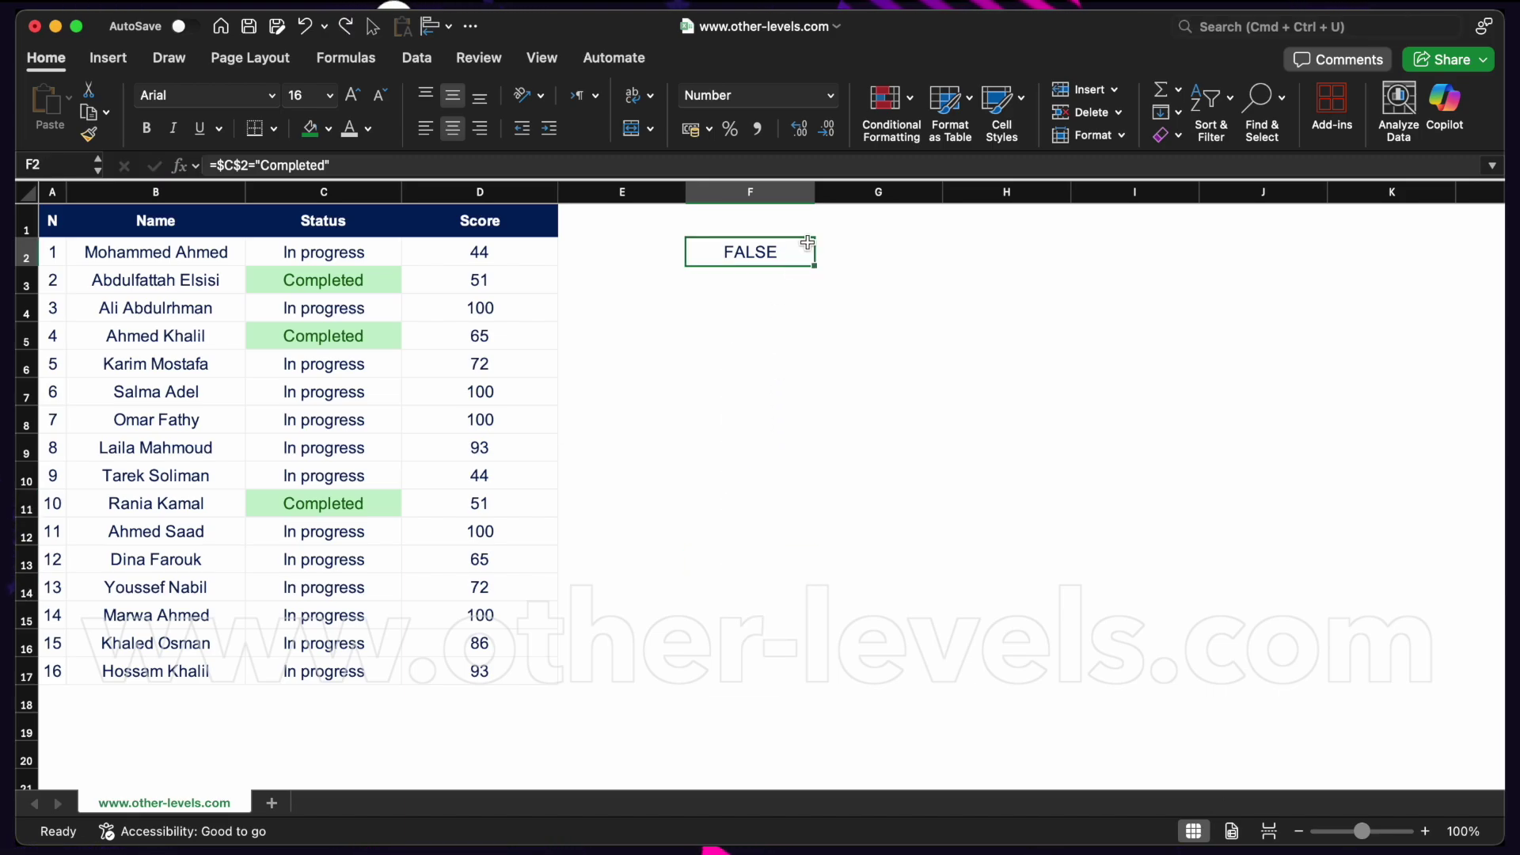
pyautogui.doubleClick(808, 246)
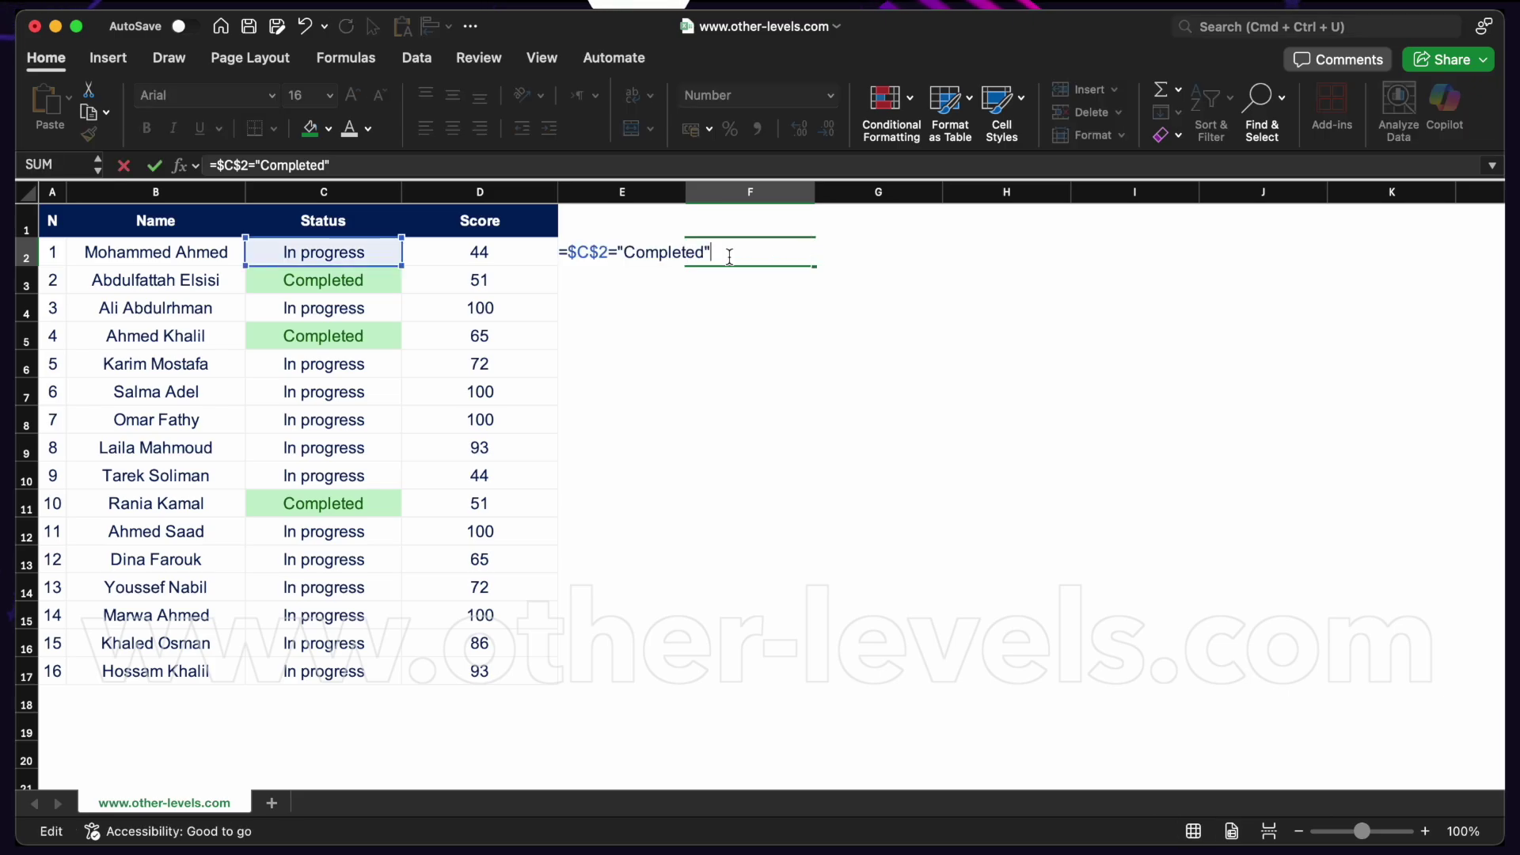
pyautogui.click(600, 250)
pyautogui.press('BackSpace')
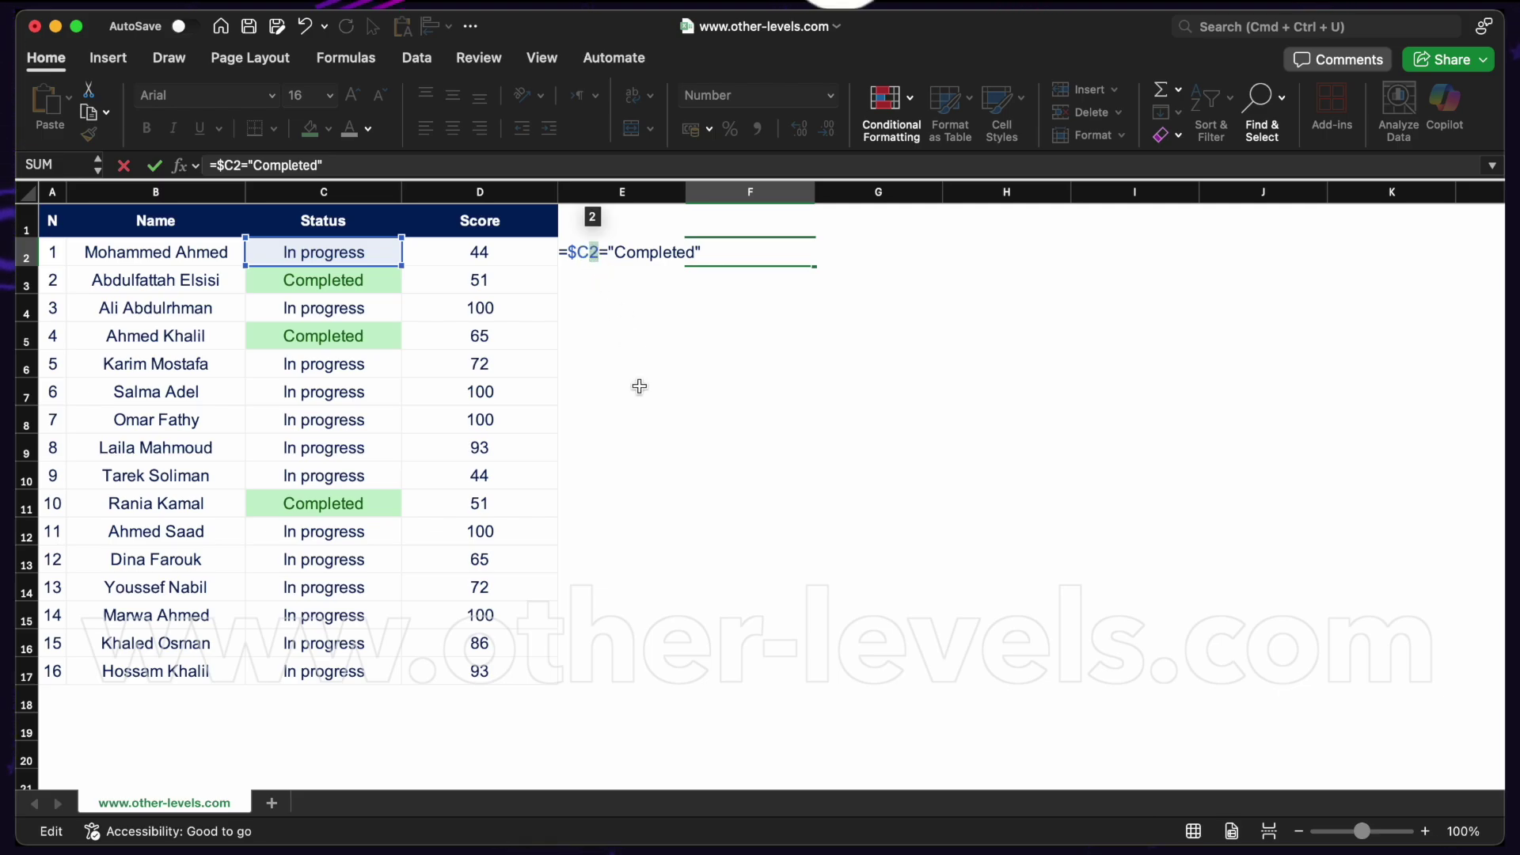
pyautogui.press('Return')
pyautogui.click(787, 250)
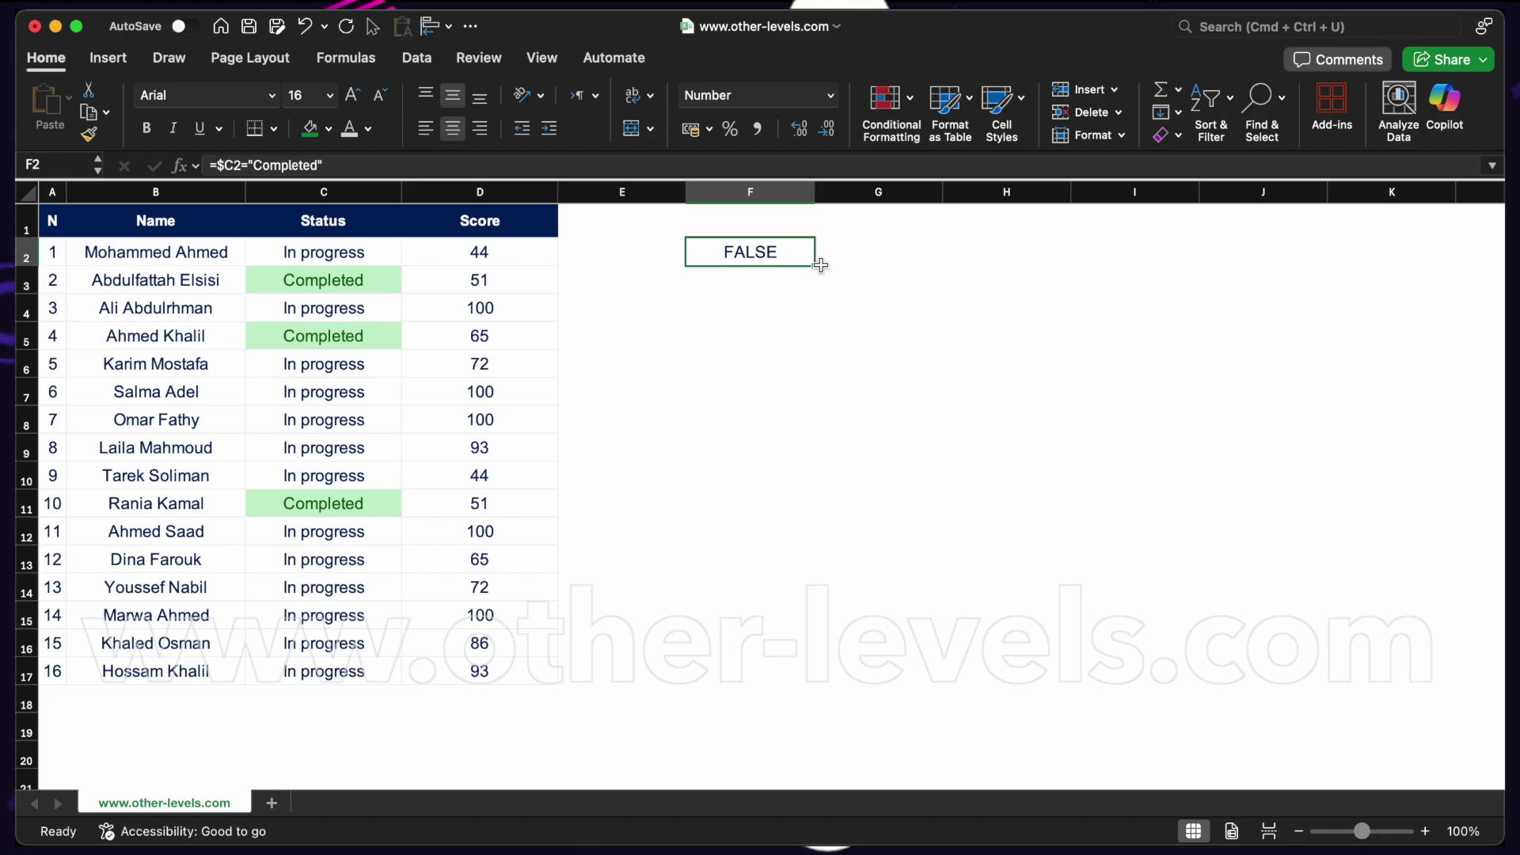
pyautogui.moveTo(814, 266); pyautogui.dragTo(935, 576)
pyautogui.click(875, 247)
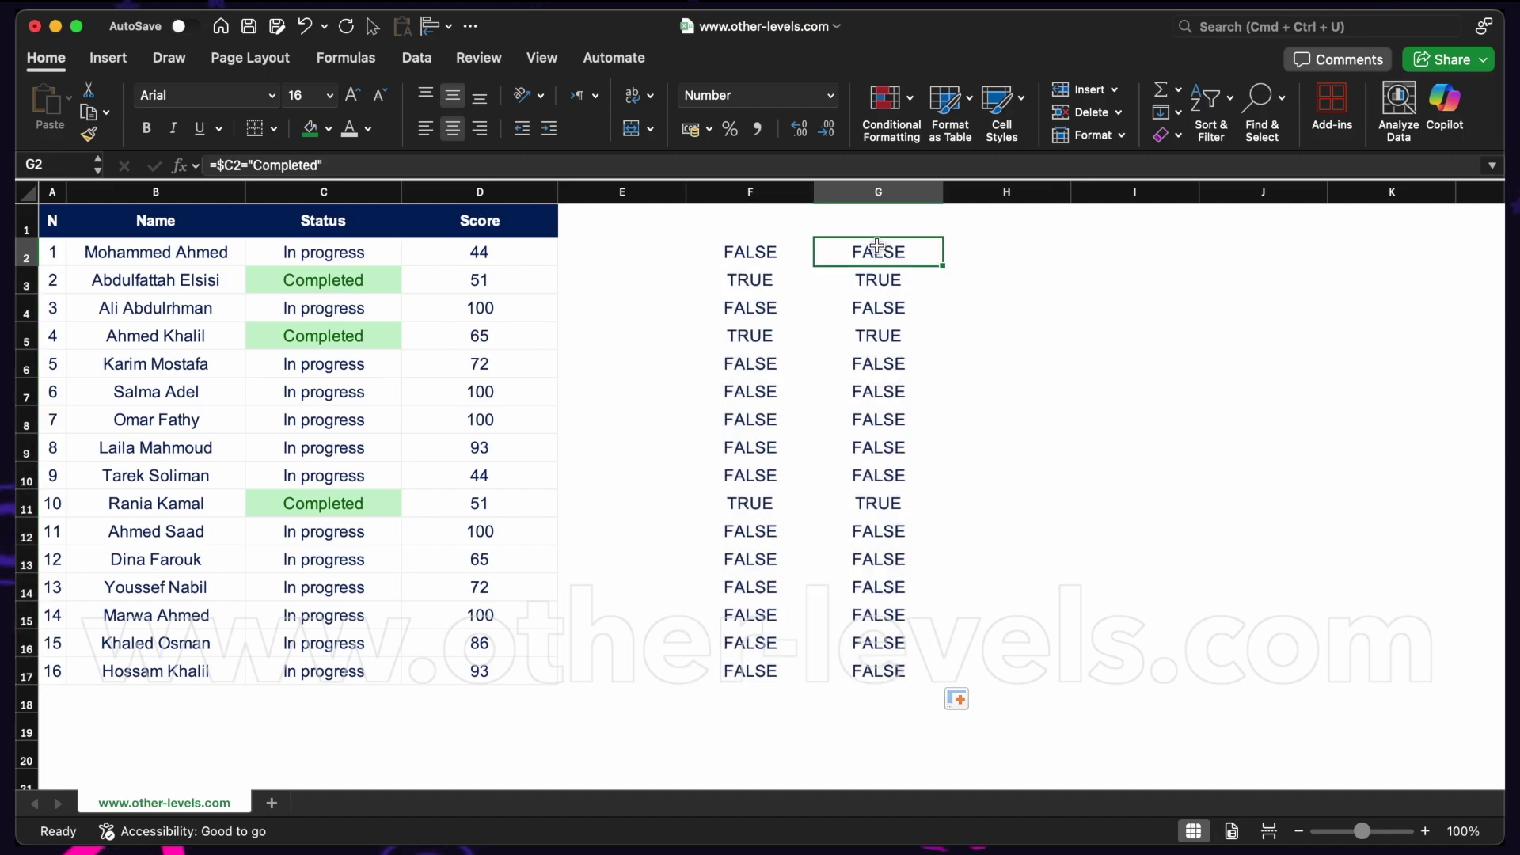
pyautogui.doubleClick(878, 245)
pyautogui.doubleClick(763, 308)
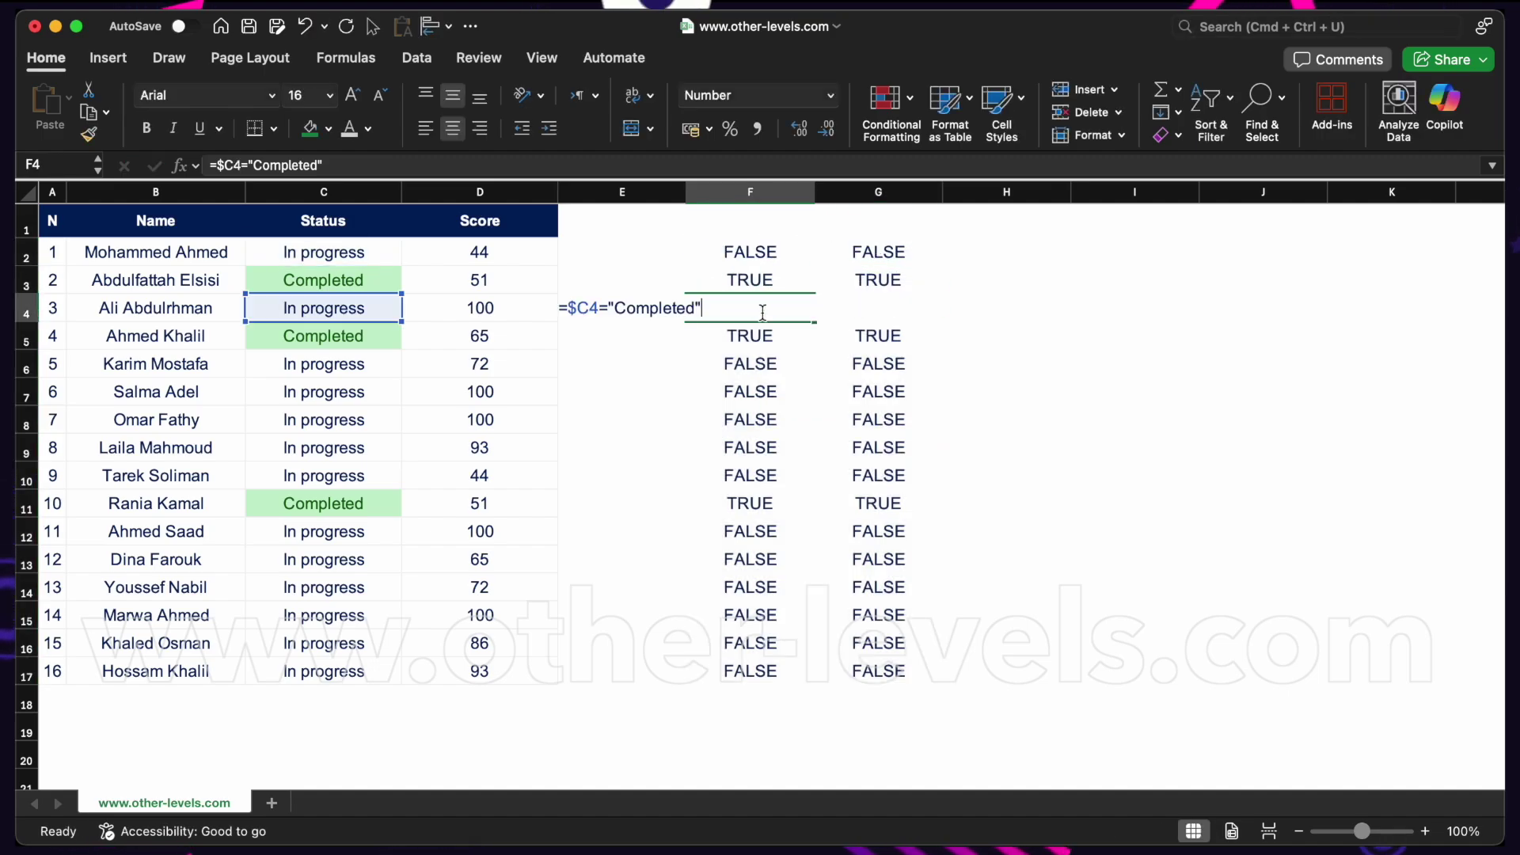
pyautogui.press('Escape')
pyautogui.doubleClick(912, 317)
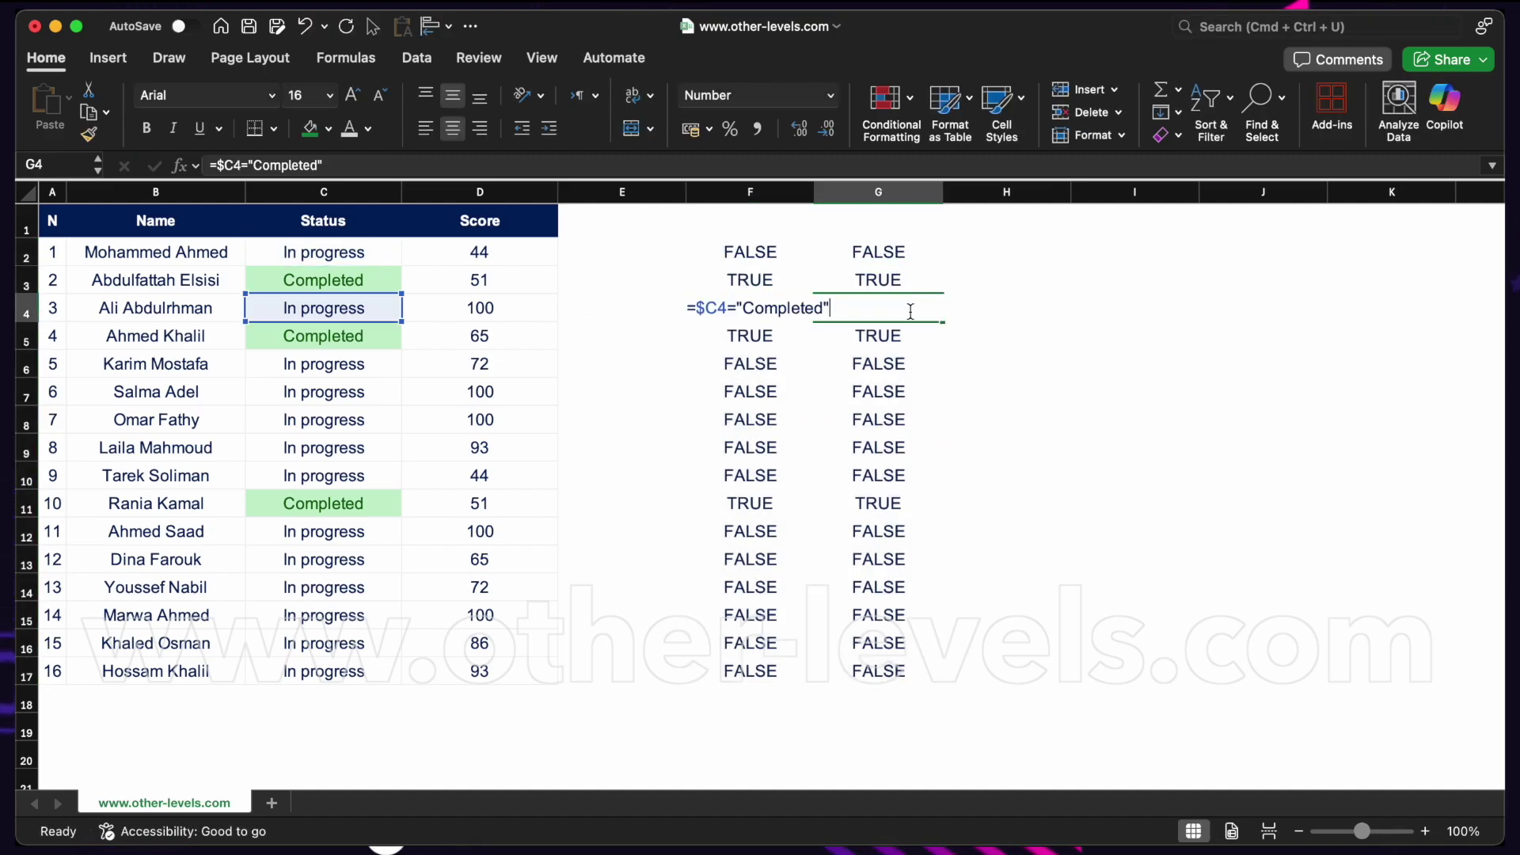
pyautogui.press('Escape')
pyautogui.doubleClick(771, 362)
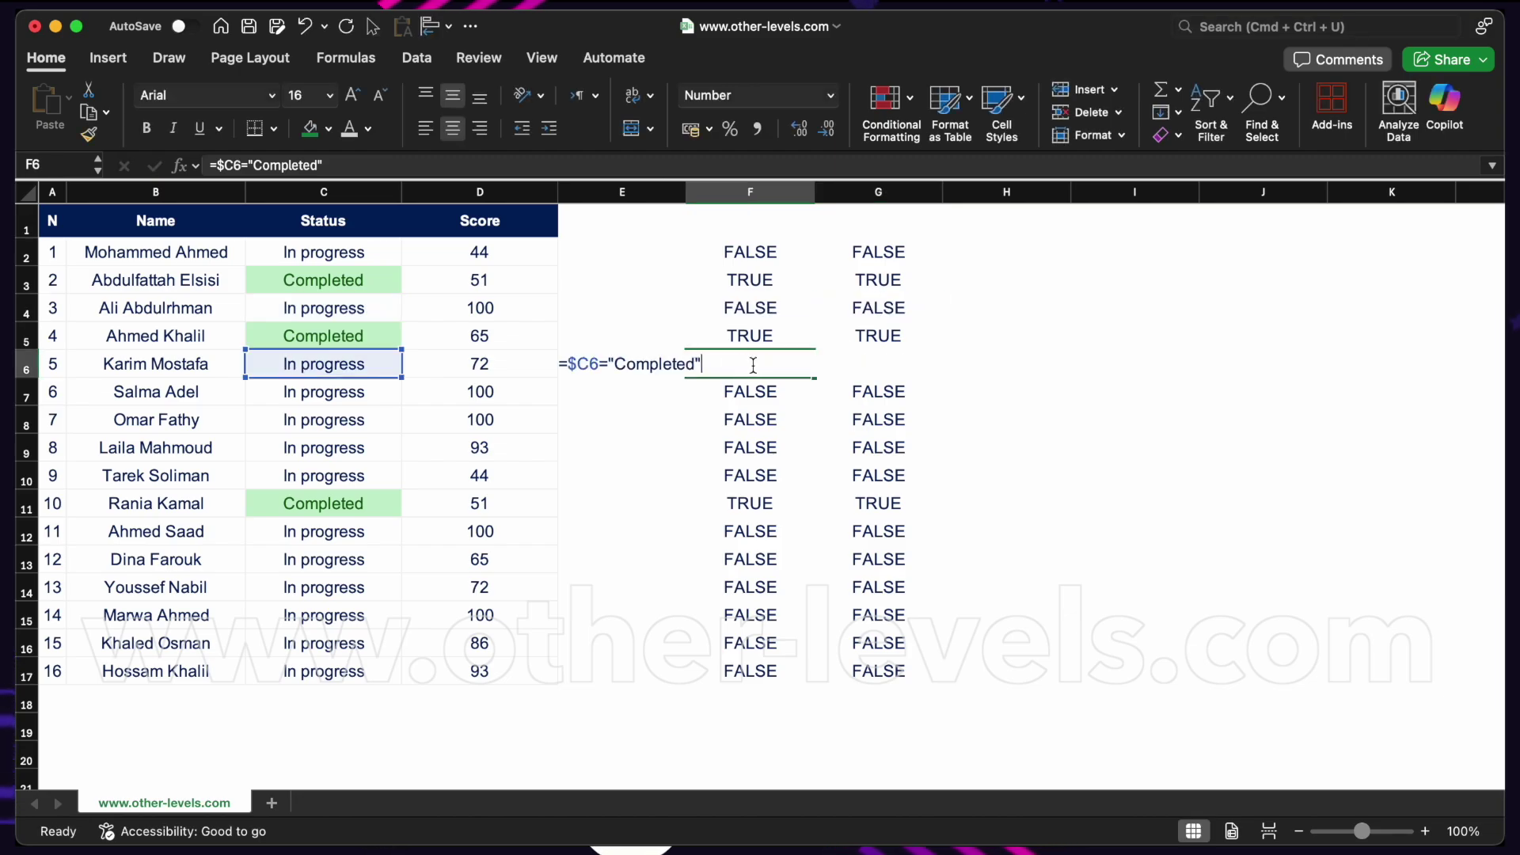
pyautogui.press('Escape')
pyautogui.click(885, 366)
pyautogui.doubleClick(885, 365)
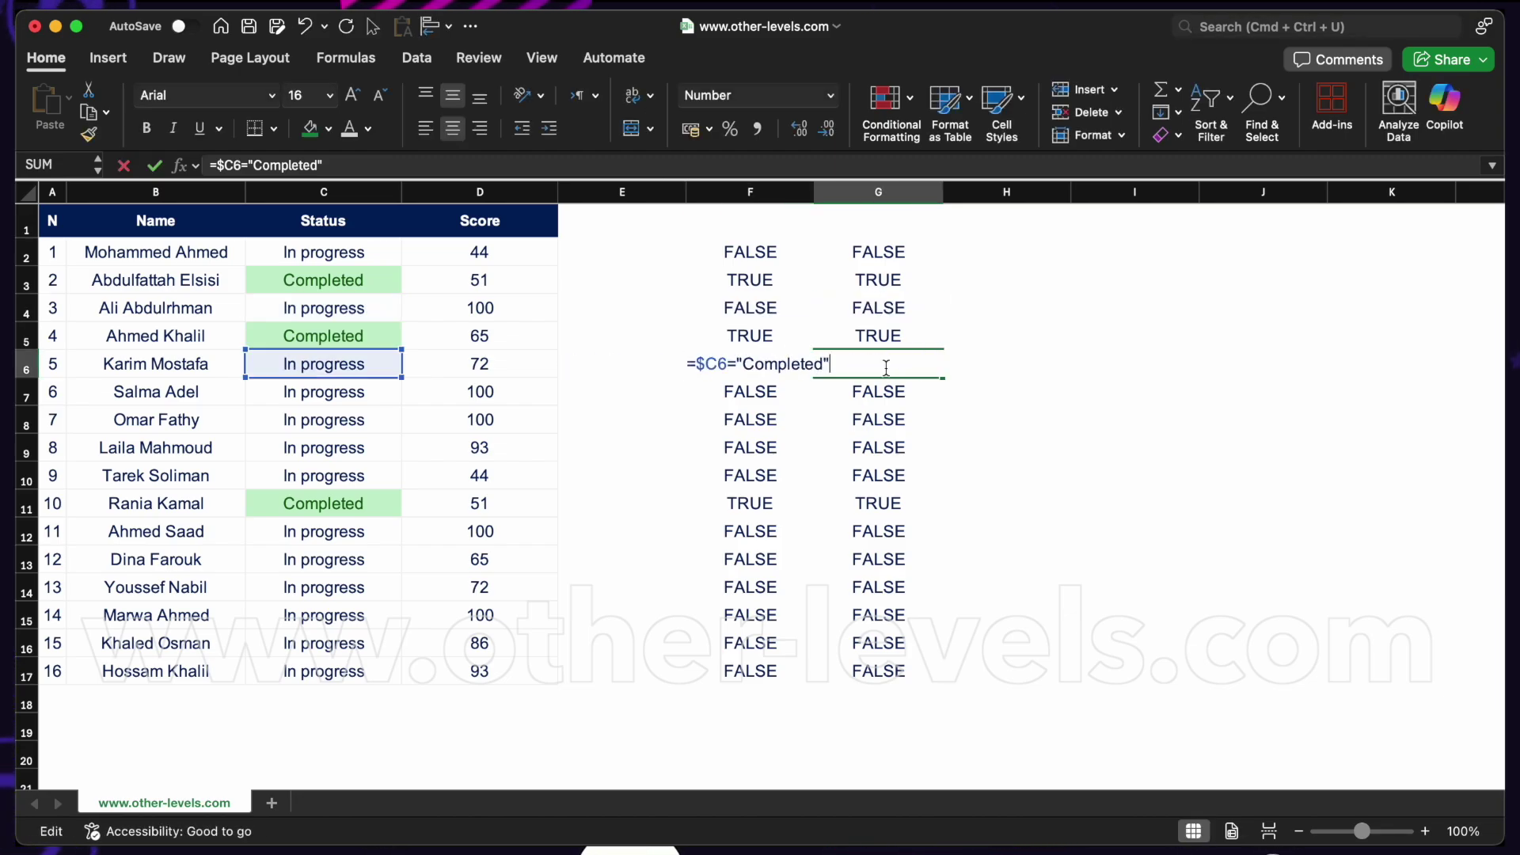
pyautogui.press('Escape')
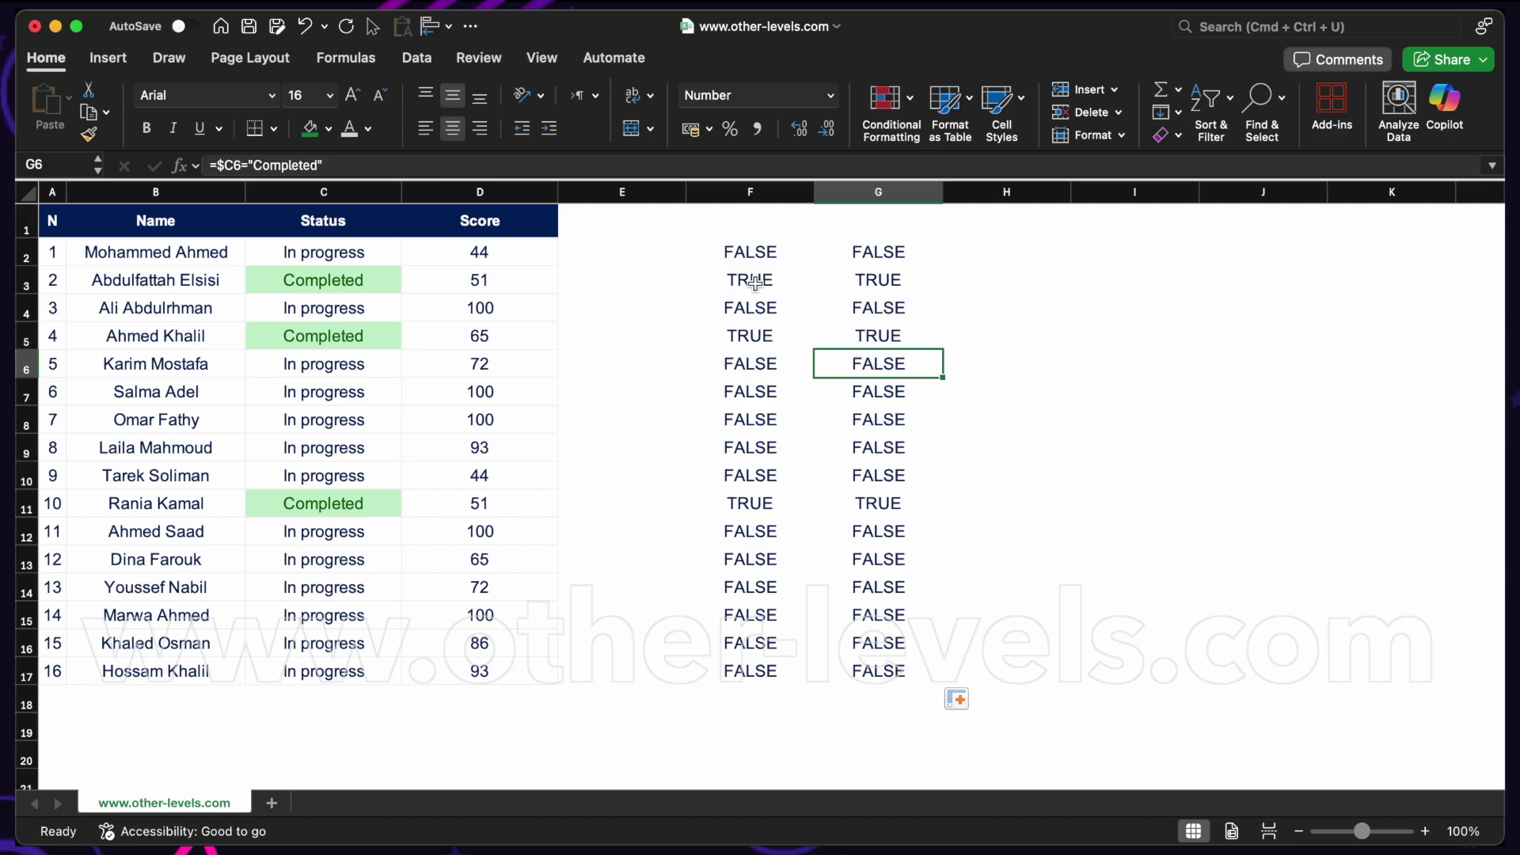
pyautogui.moveTo(751, 251); pyautogui.dragTo(911, 670)
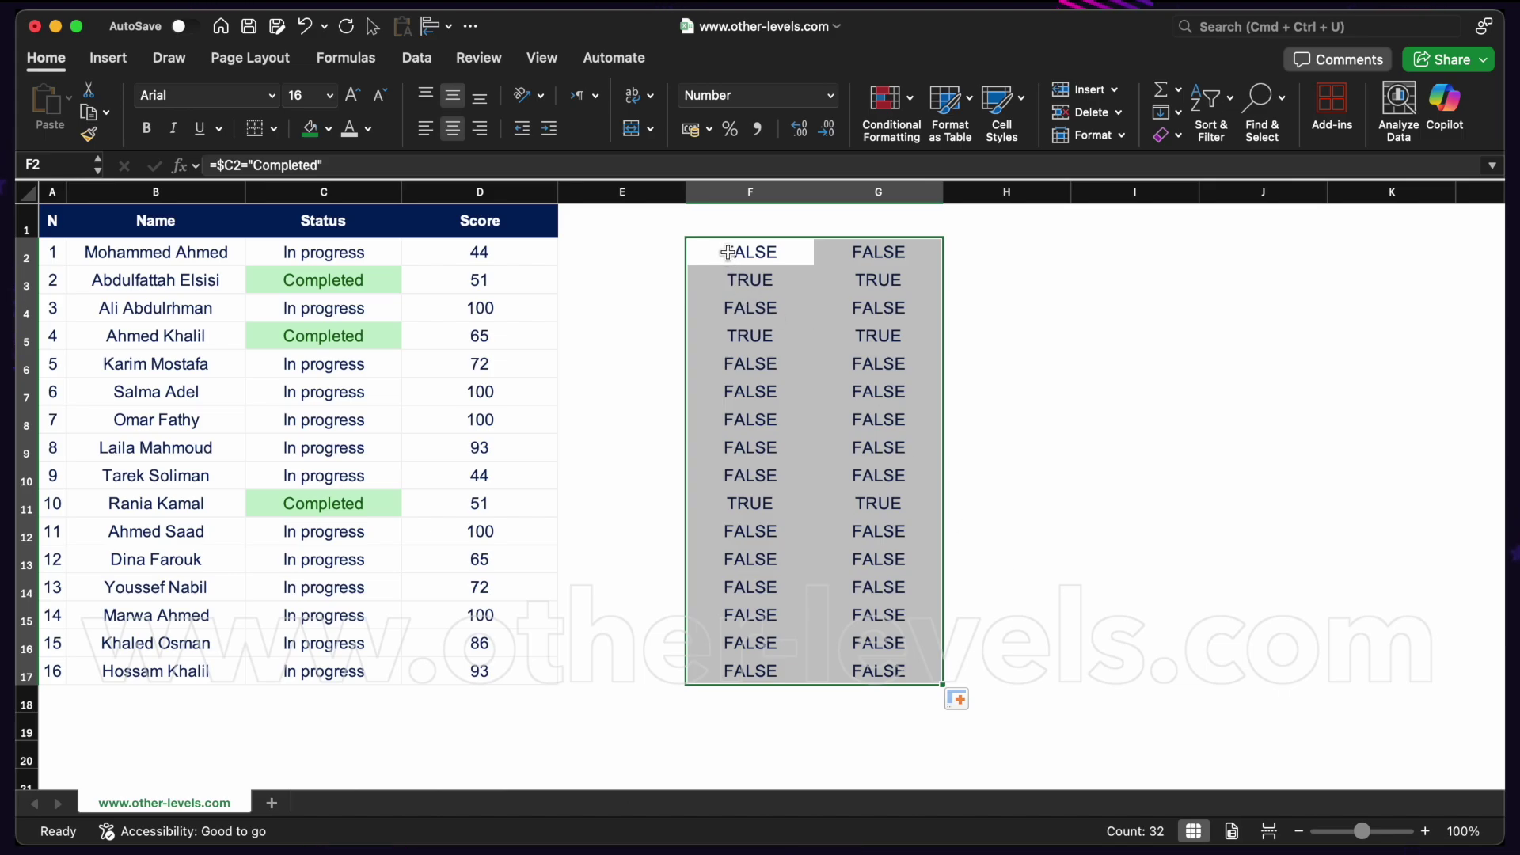
pyautogui.moveTo(729, 252); pyautogui.dragTo(871, 250)
pyautogui.moveTo(754, 386); pyautogui.dragTo(849, 386)
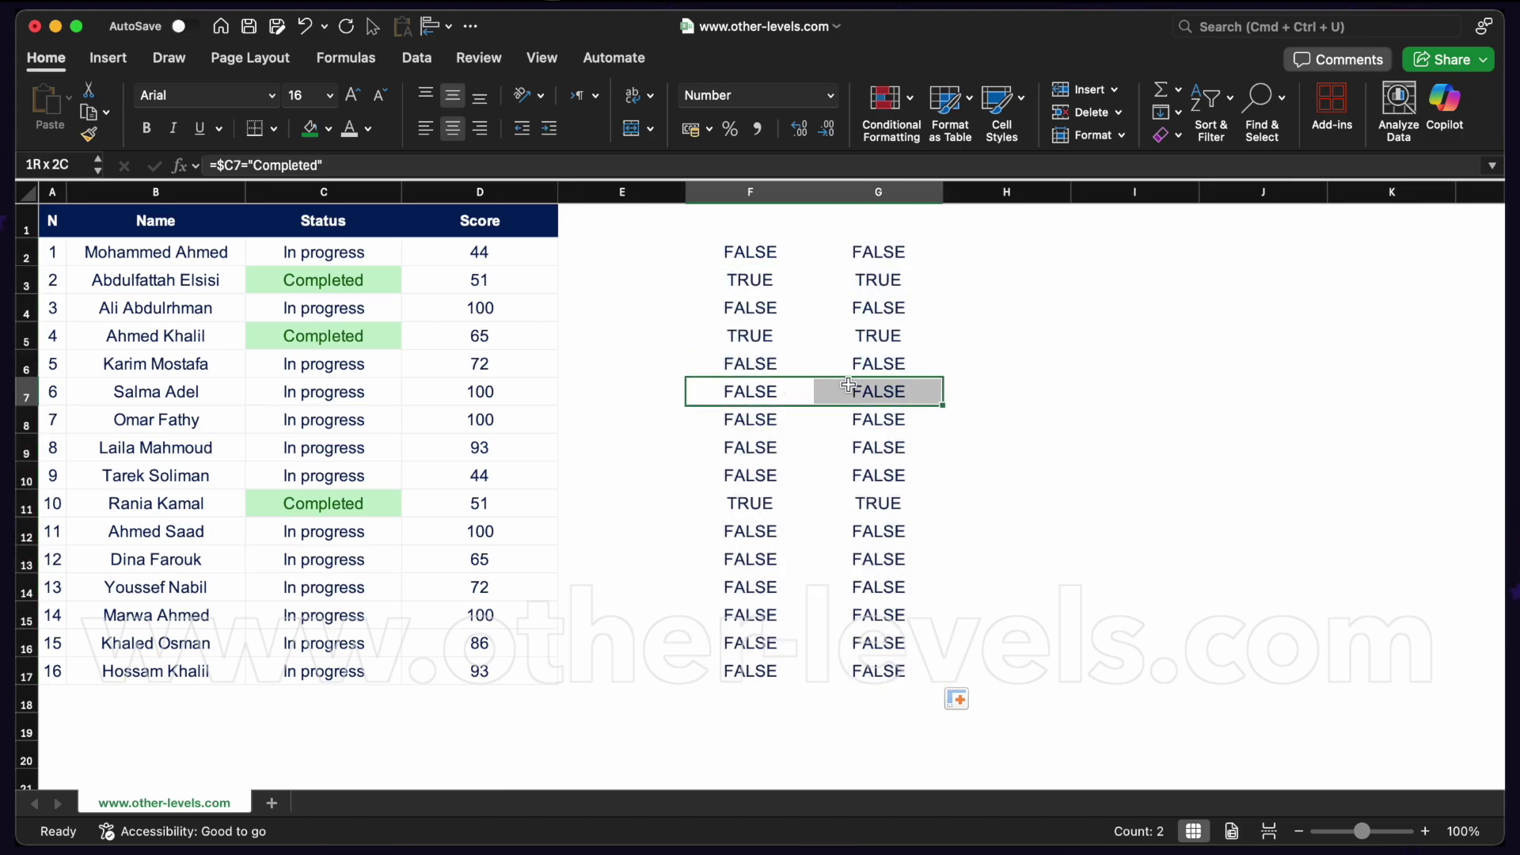
pyautogui.moveTo(761, 472); pyautogui.dragTo(840, 482)
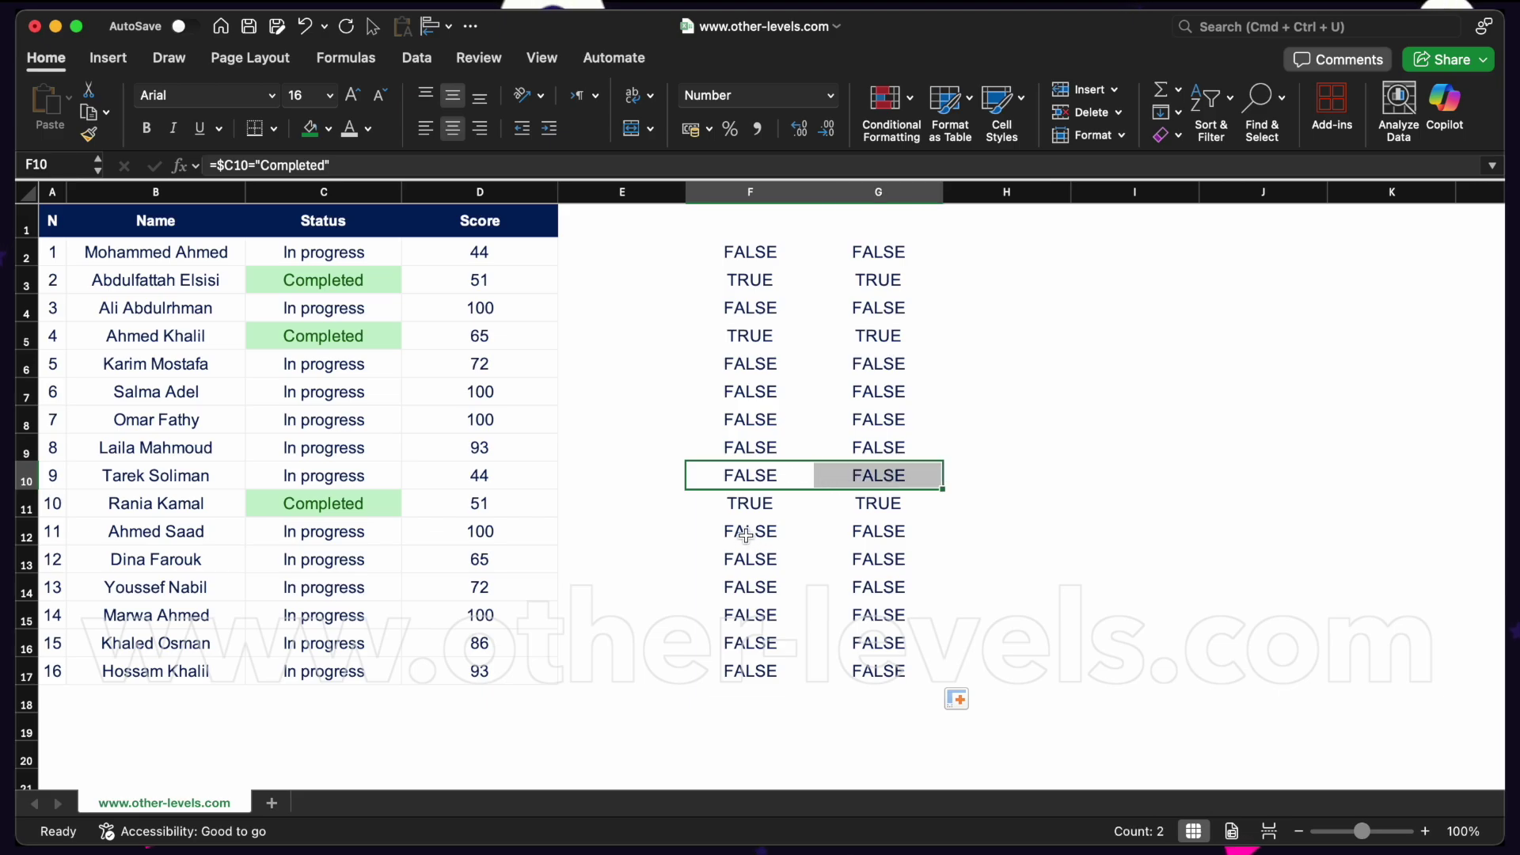
pyautogui.moveTo(747, 536); pyautogui.dragTo(871, 537)
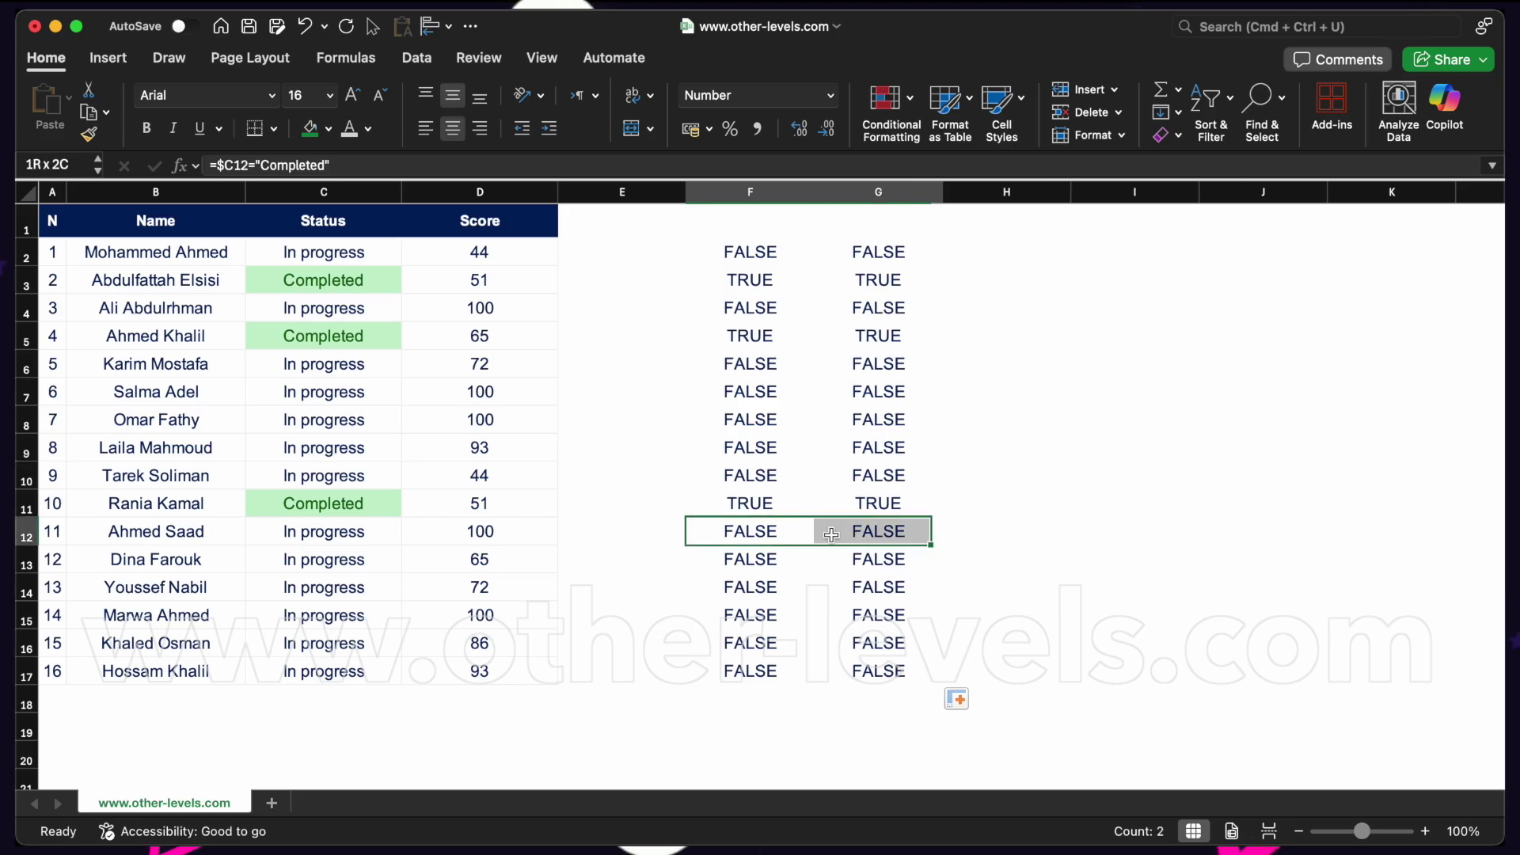
# Step: Delete the test formulas in F2:G17, then select the table data A2:D17
pyautogui.doubleClick(785, 250)
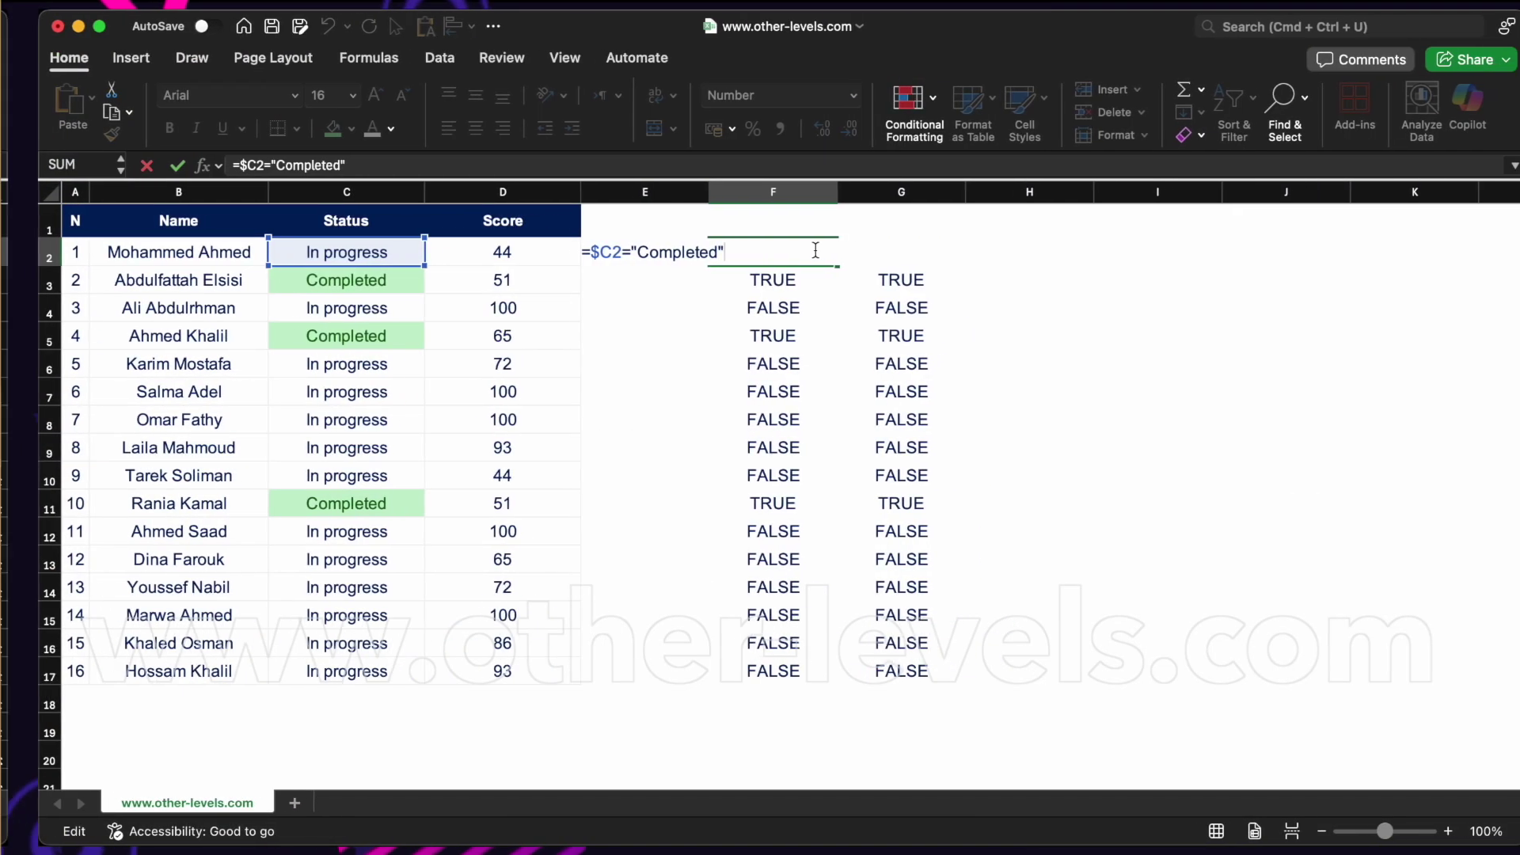
pyautogui.press('Escape')
pyautogui.click(788, 308)
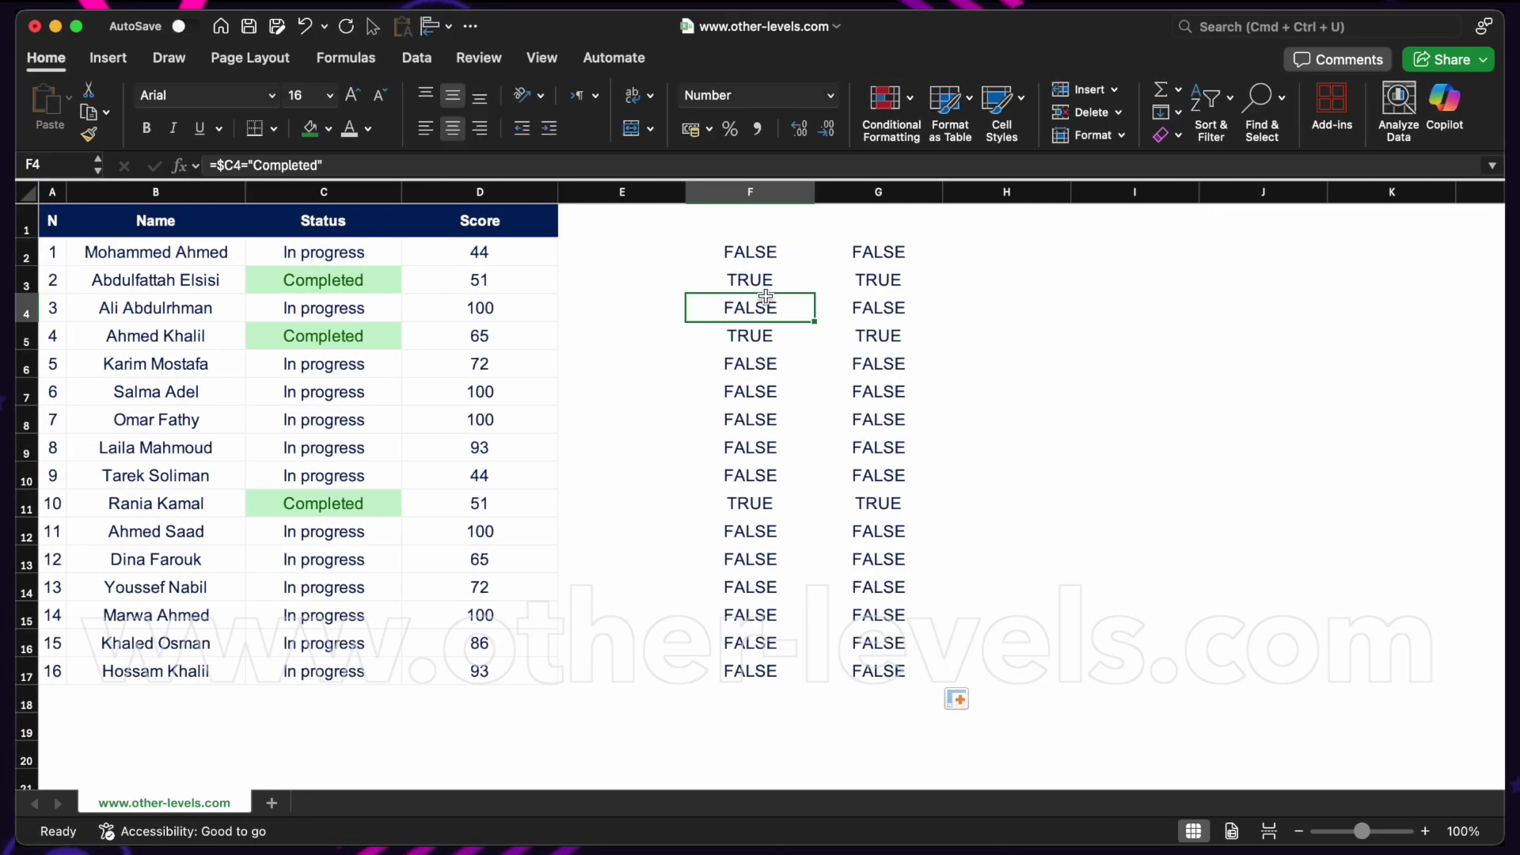
pyautogui.press('super+a')
pyautogui.press('Delete')
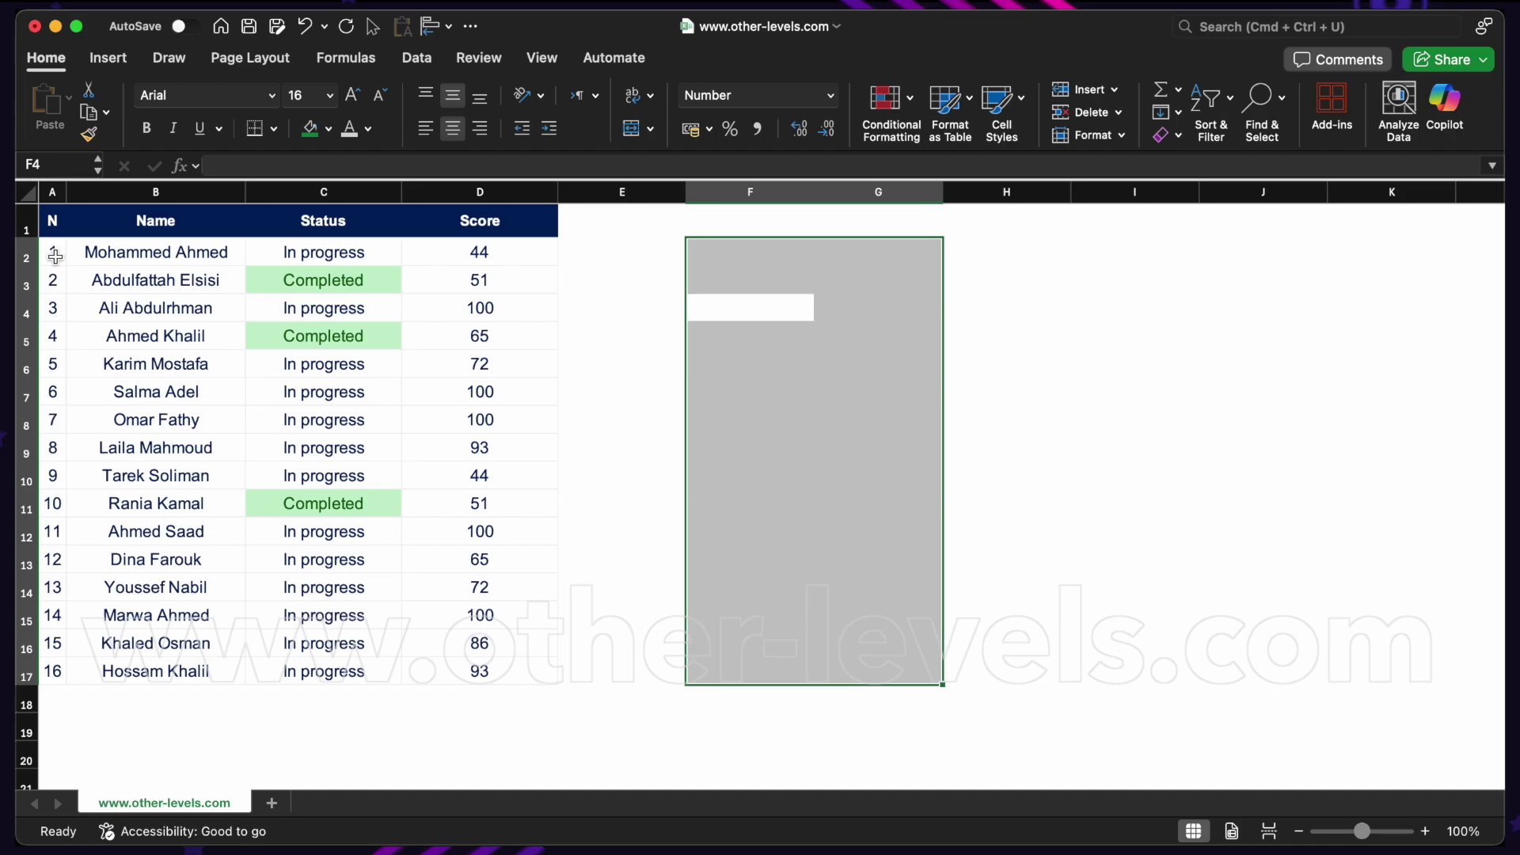
pyautogui.moveTo(51, 252); pyautogui.dragTo(496, 681)
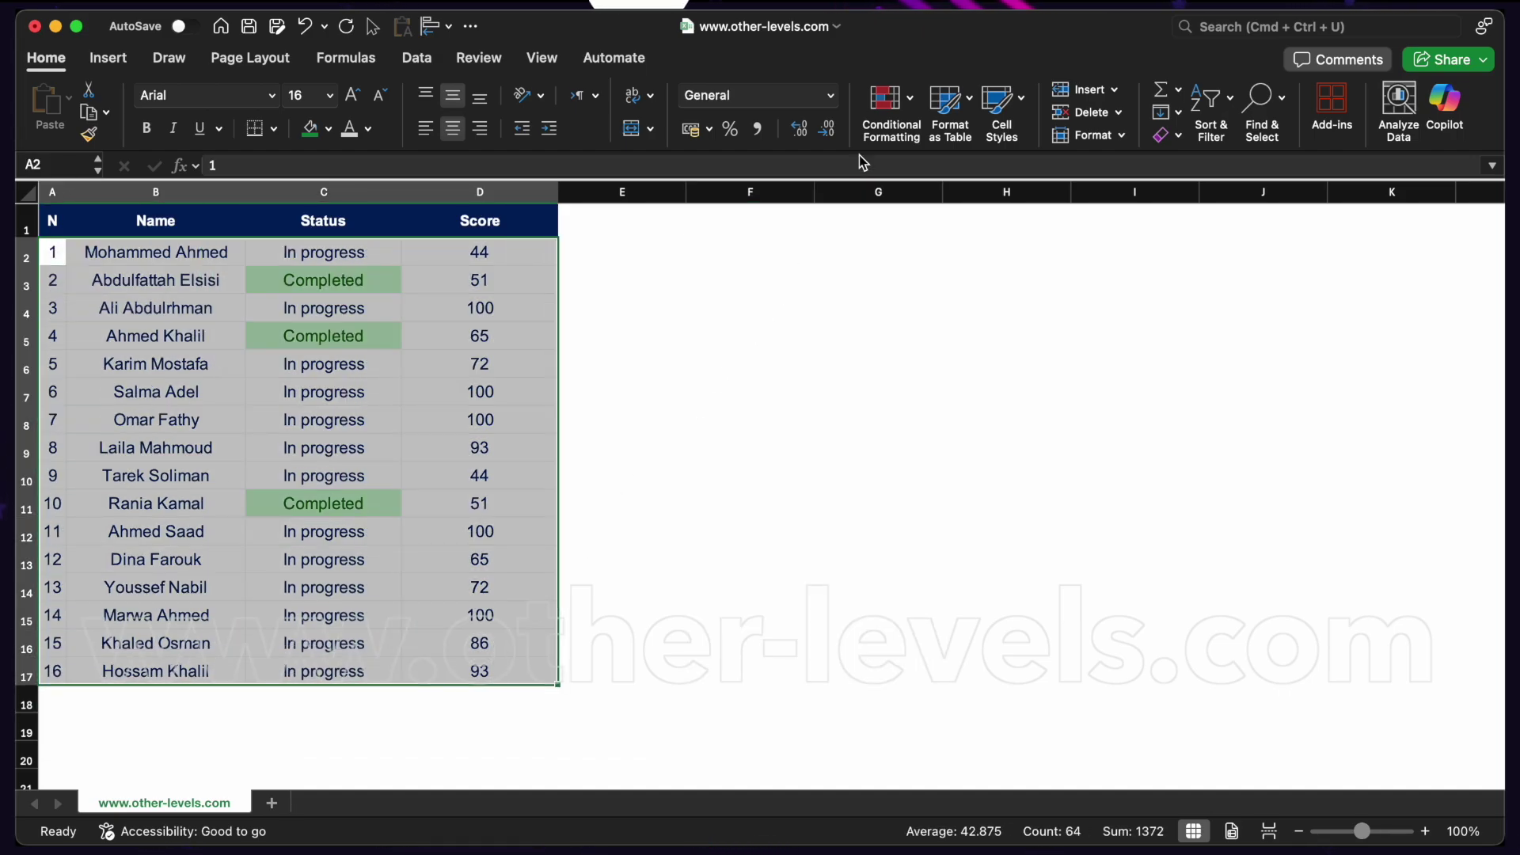
# Step: Delete the old Completed highlighting rule from the conditional formatting rules list
pyautogui.click(891, 99)
pyautogui.click(964, 331)
pyautogui.click(456, 621)
pyautogui.click(1072, 621)
# Step: Start a new Classic conditional formatting rule using a formula to determine which cells to format
pyautogui.click(911, 99)
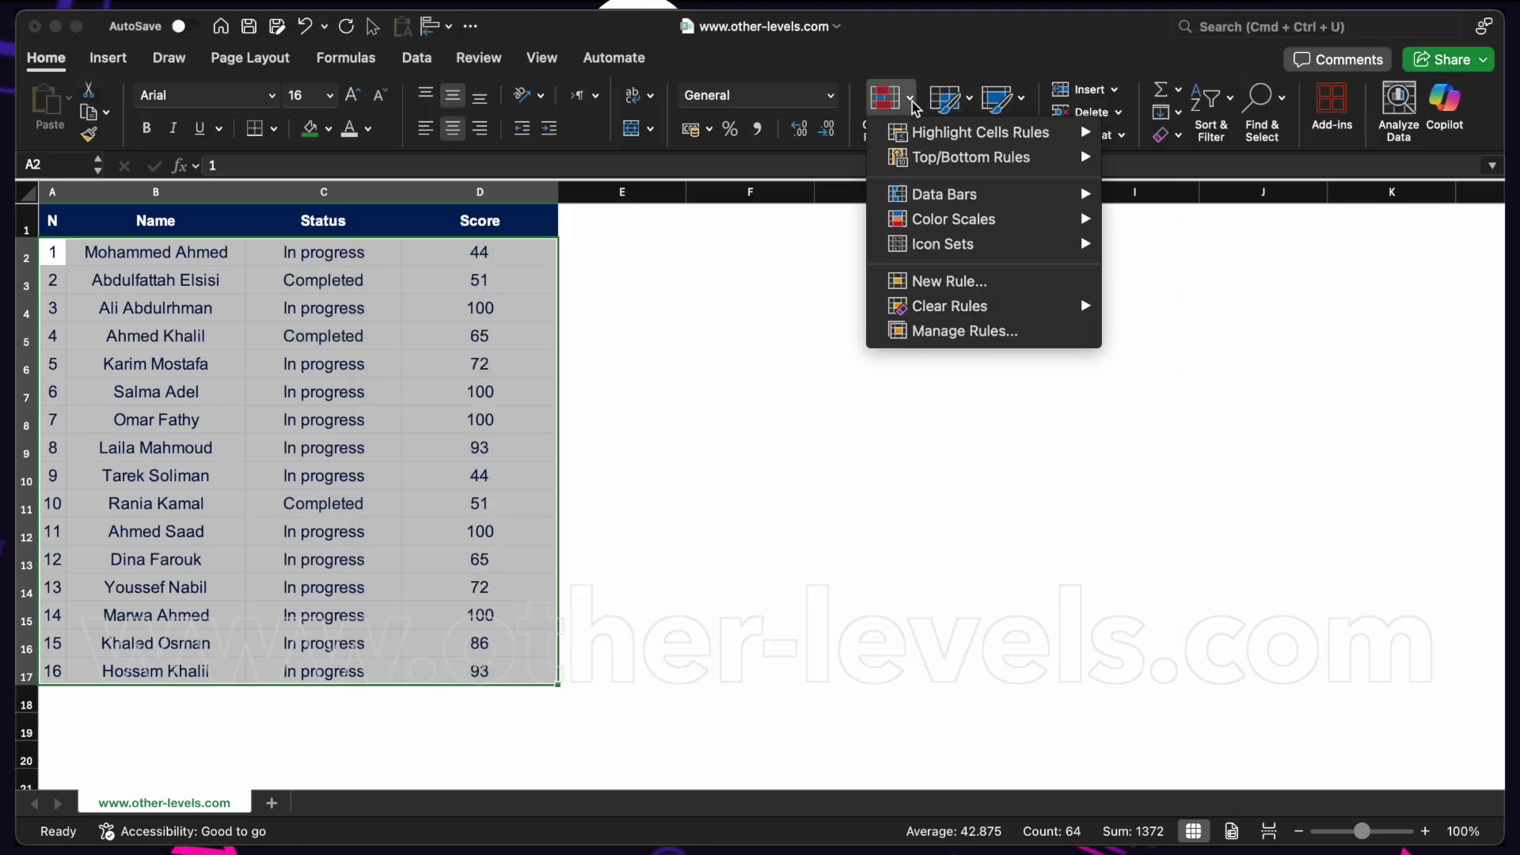
pyautogui.click(951, 282)
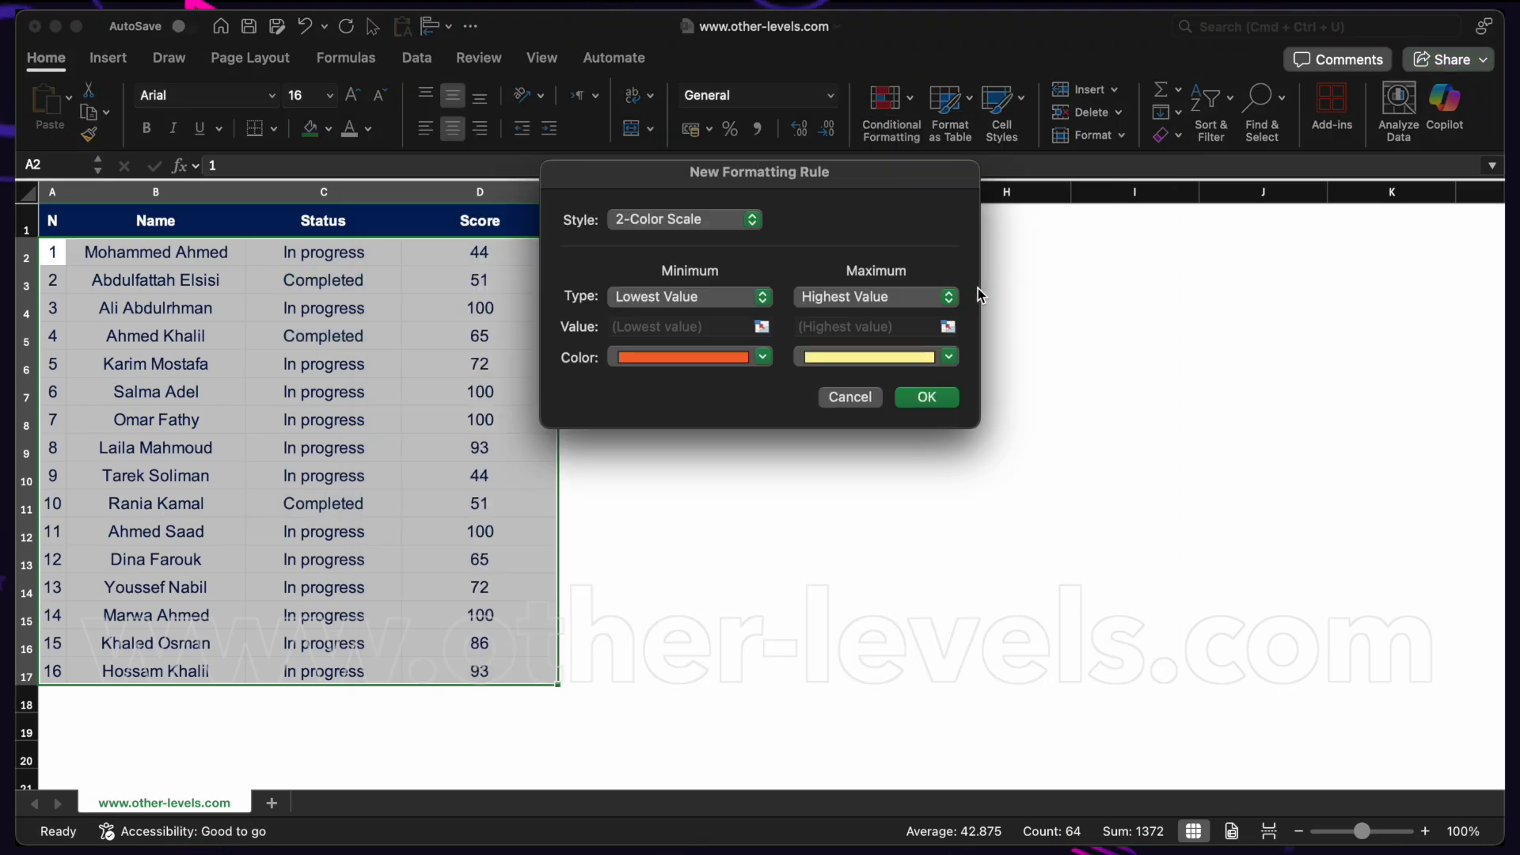
pyautogui.click(748, 220)
pyautogui.click(656, 313)
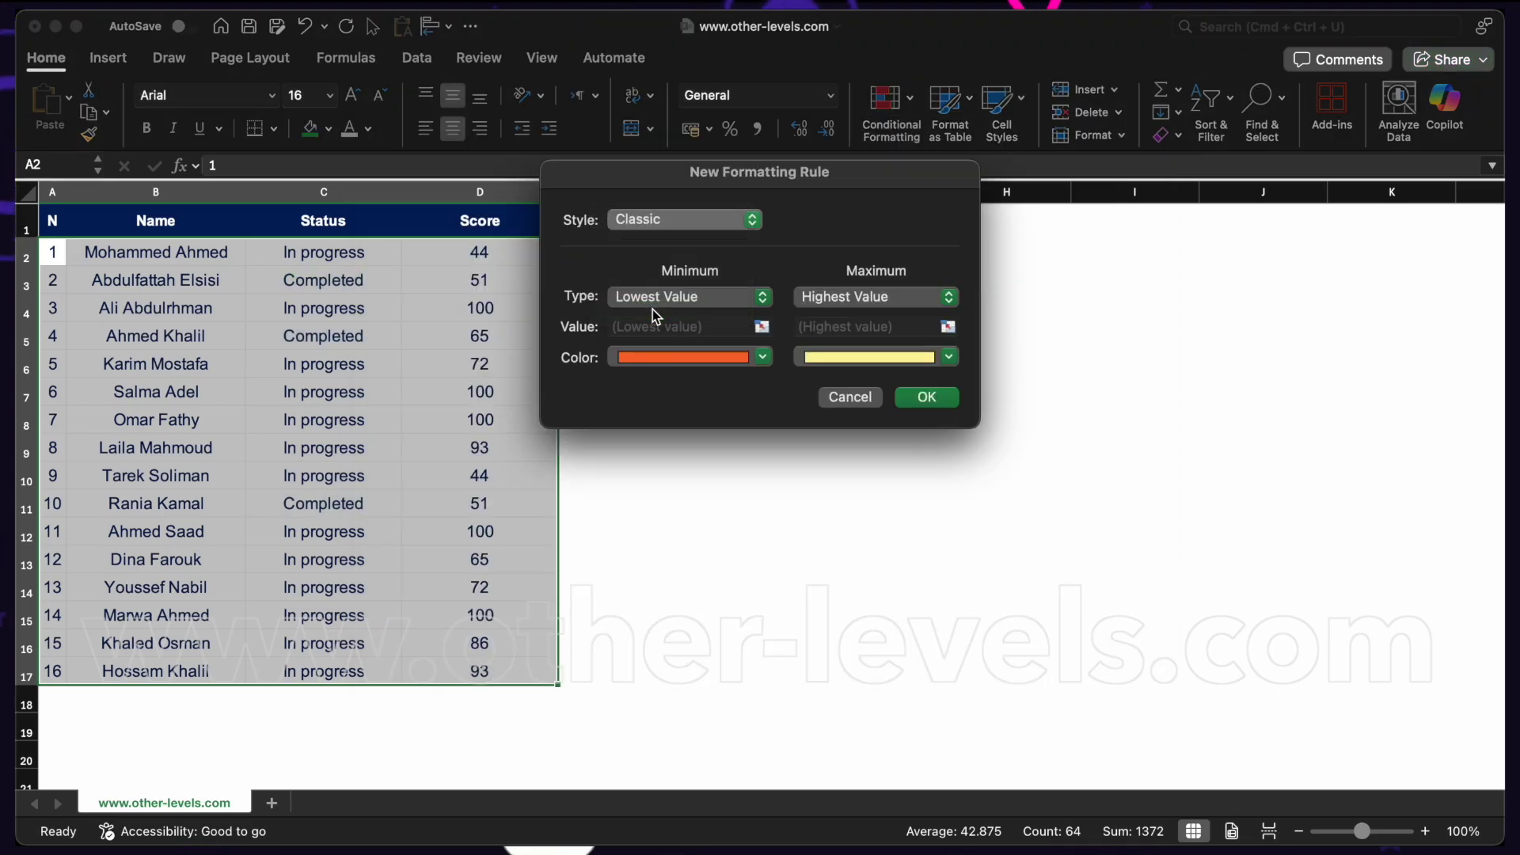
pyautogui.click(657, 273)
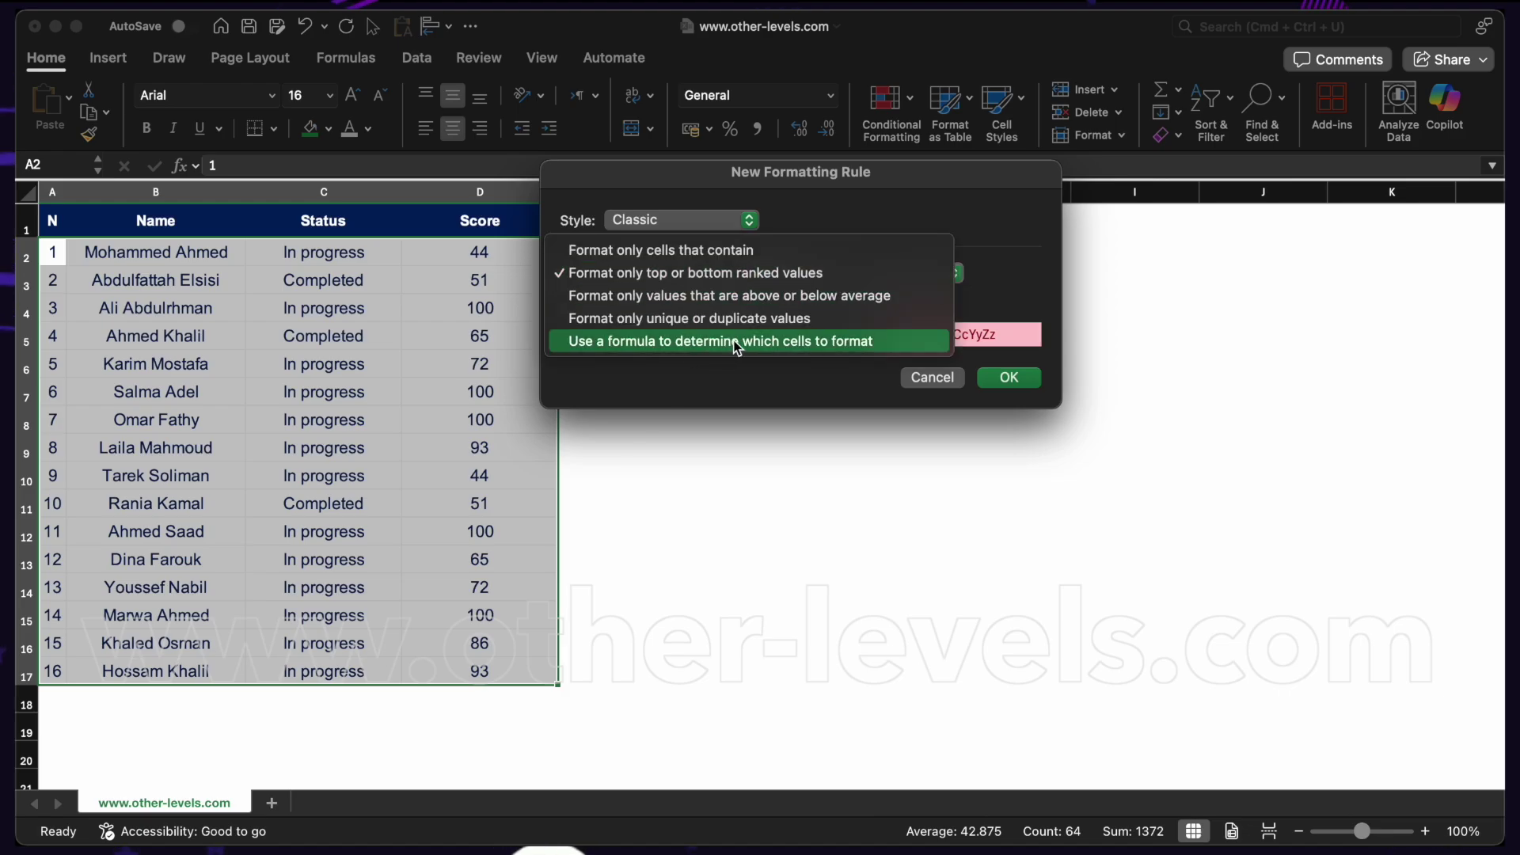
pyautogui.click(736, 347)
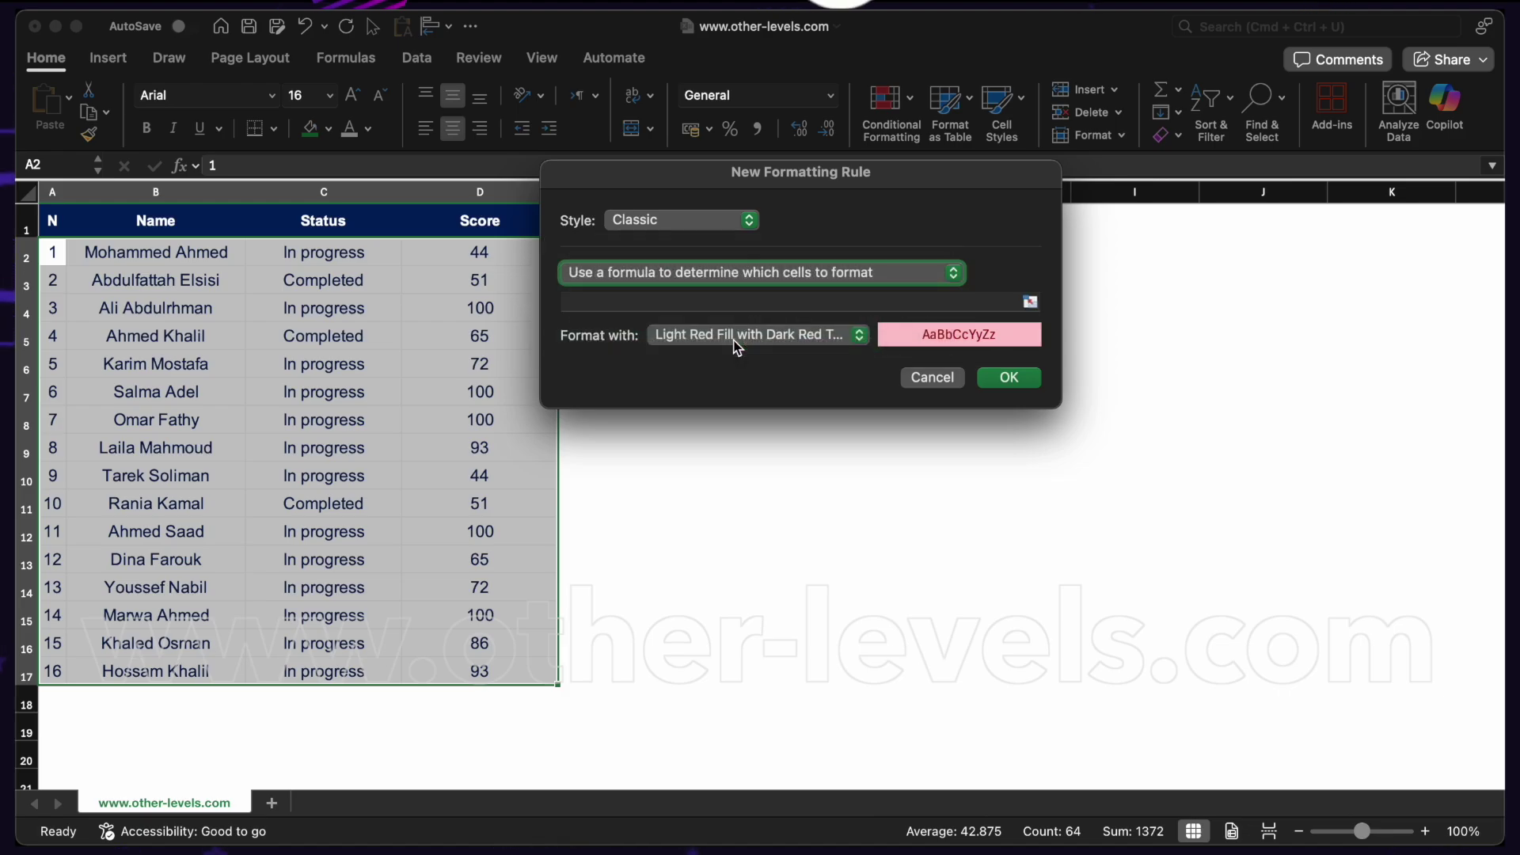
pyautogui.click(599, 302)
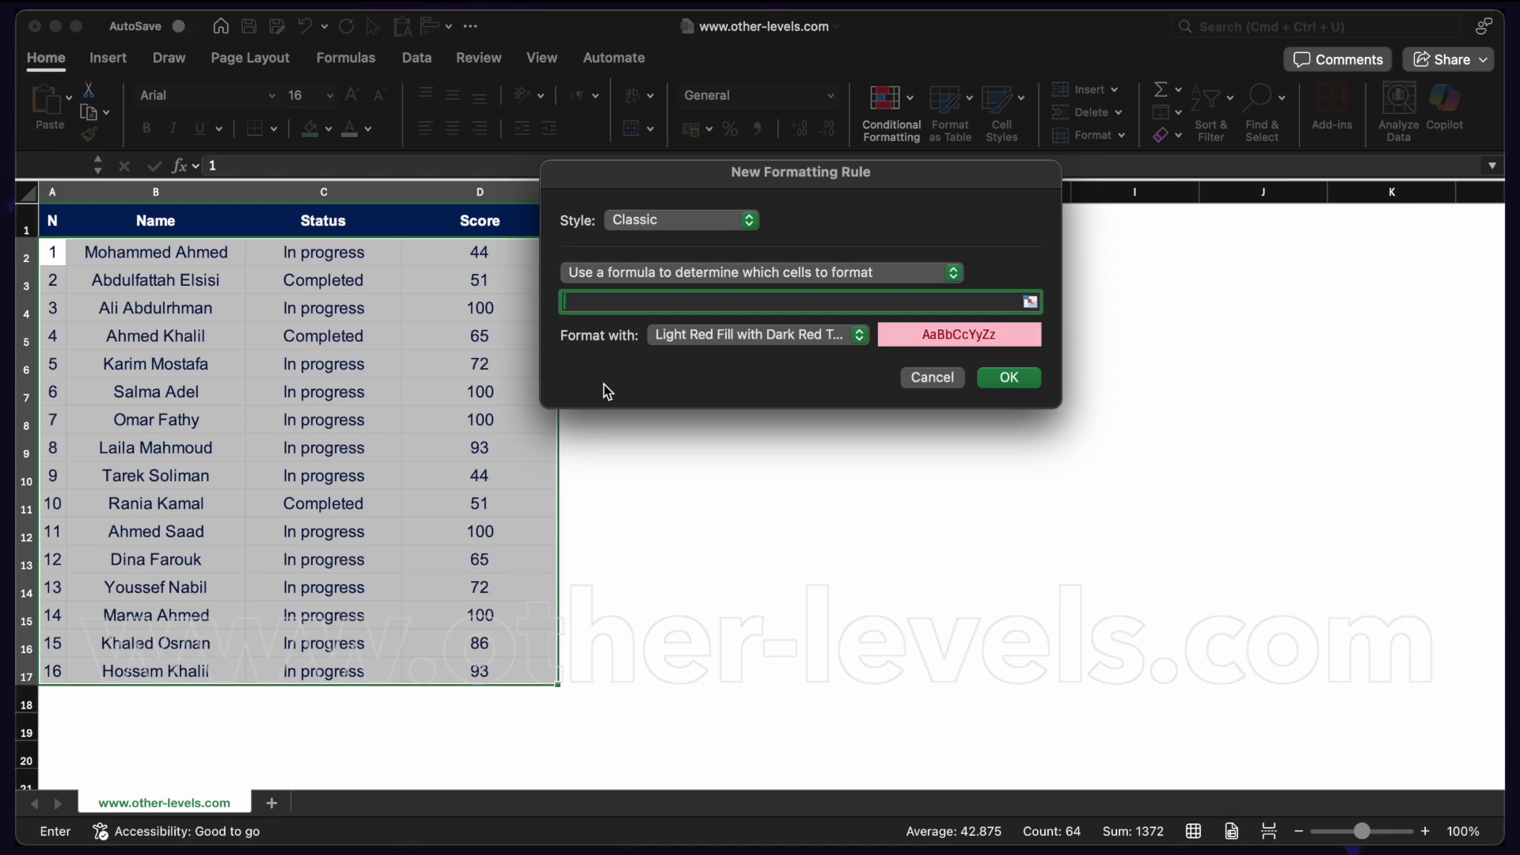
# Step: Enter =$C2="Completed" as the rule formula with Green Fill with Dark Green Text, and apply it
pyautogui.write('=')
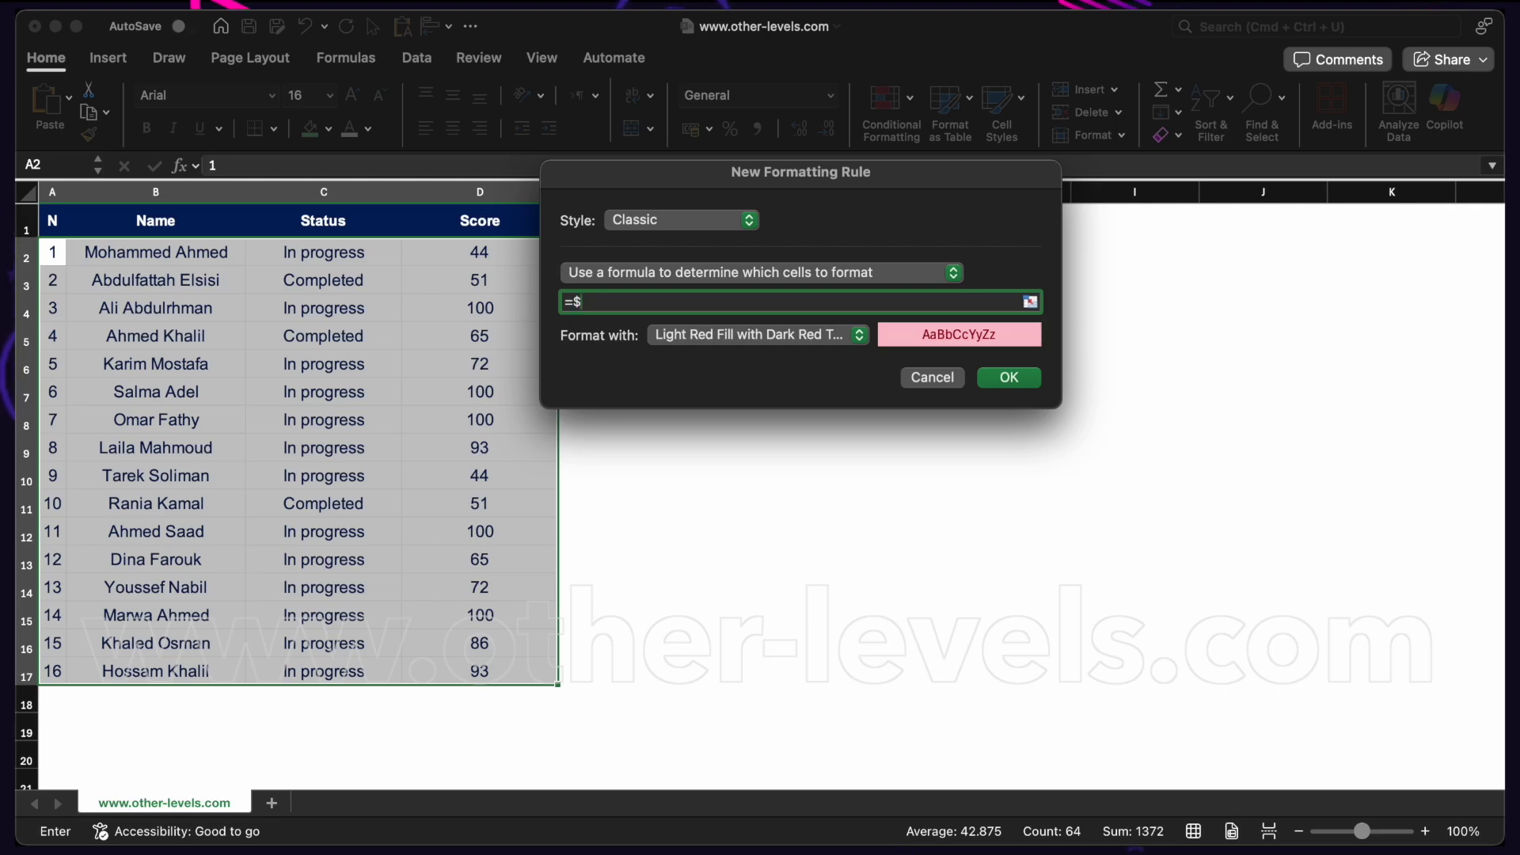
pyautogui.write('$')
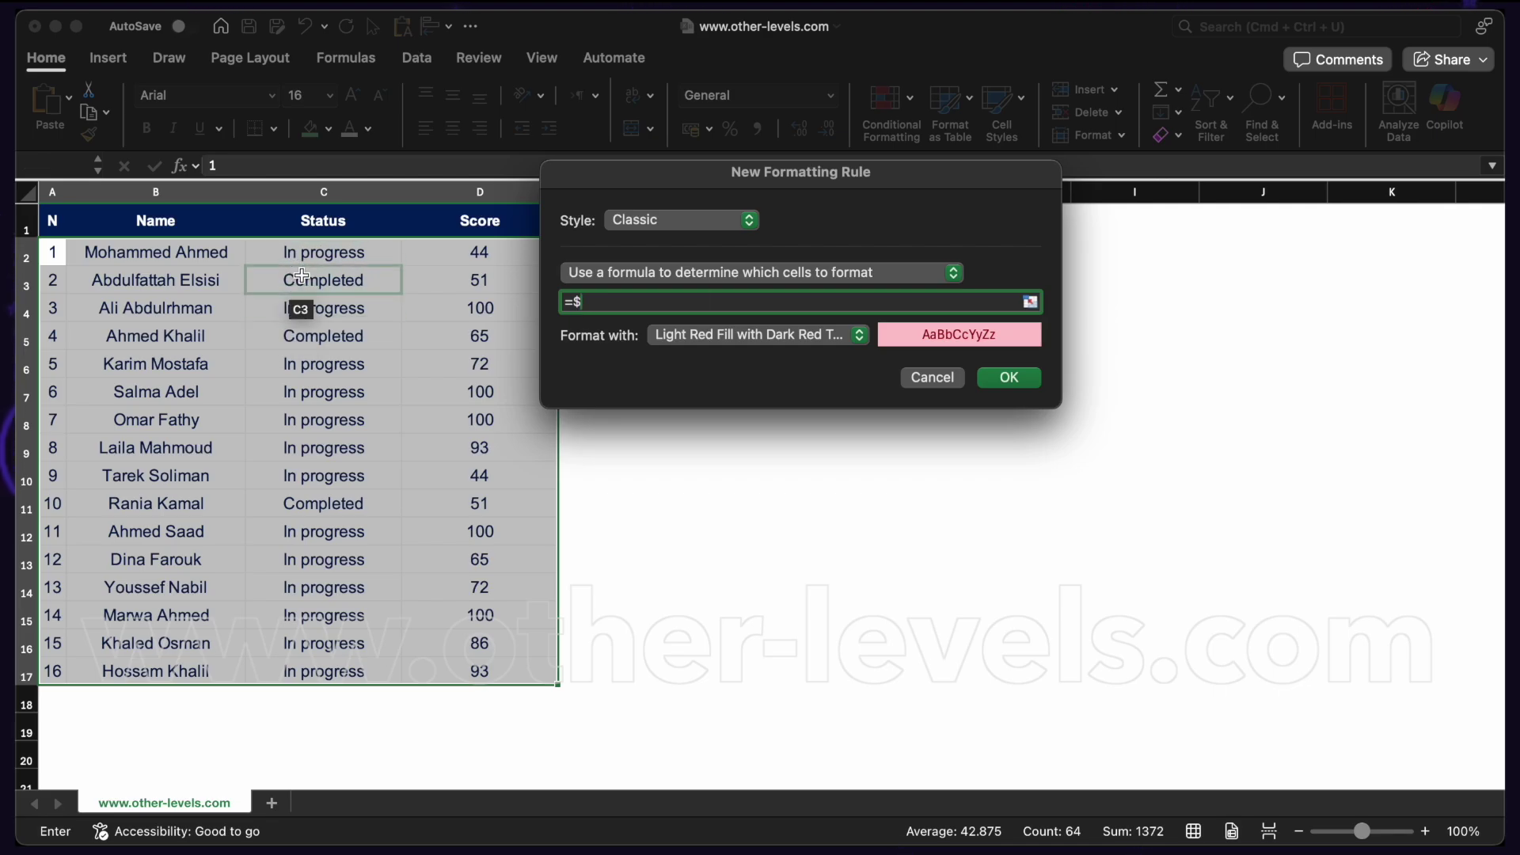
pyautogui.write('C2="Completed')
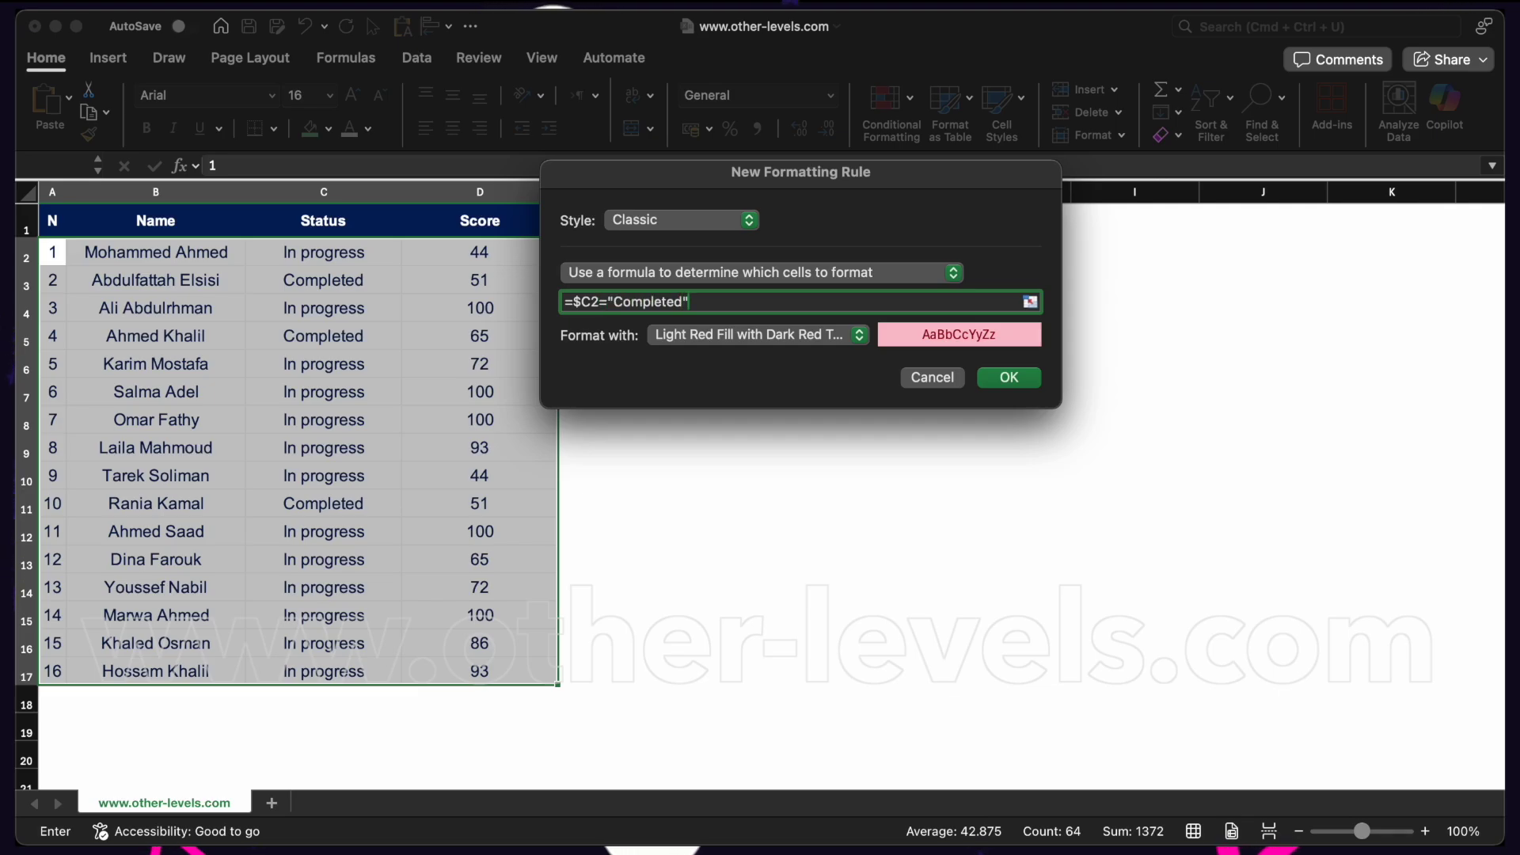
pyautogui.click(854, 336)
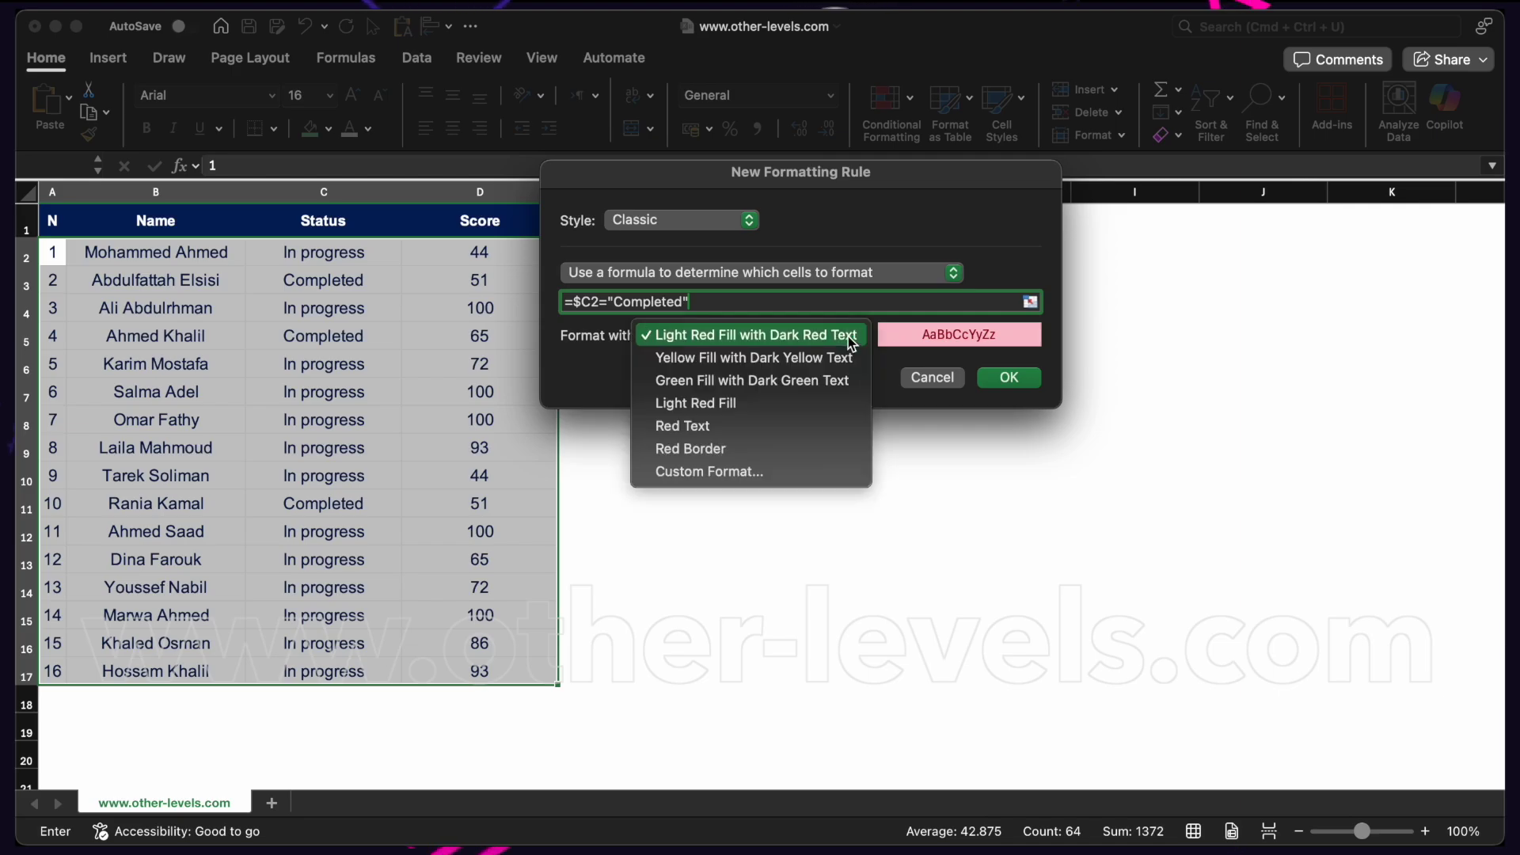
pyautogui.click(845, 382)
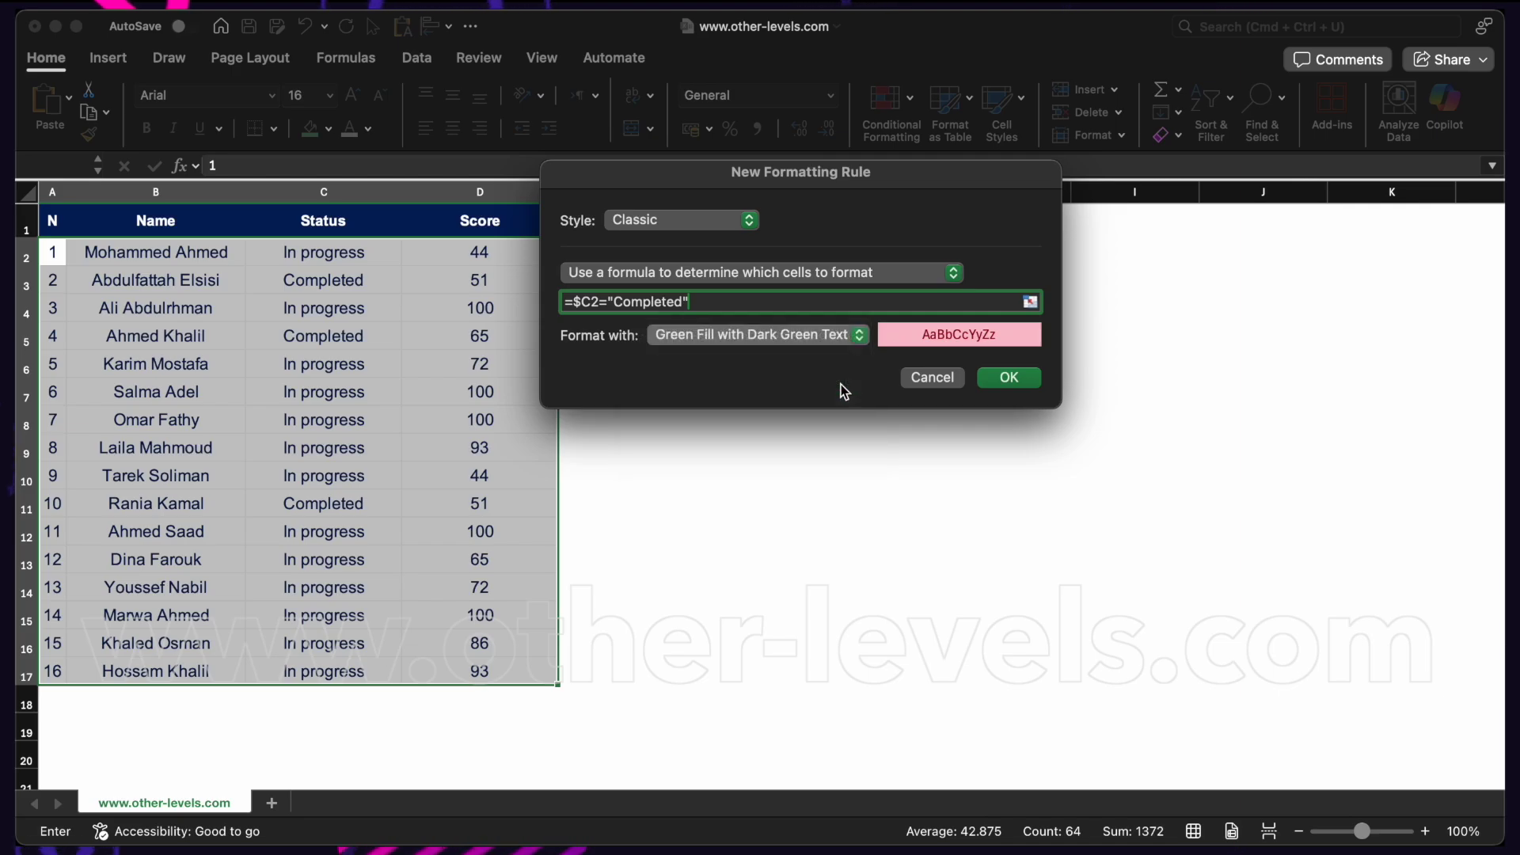
pyautogui.click(1021, 383)
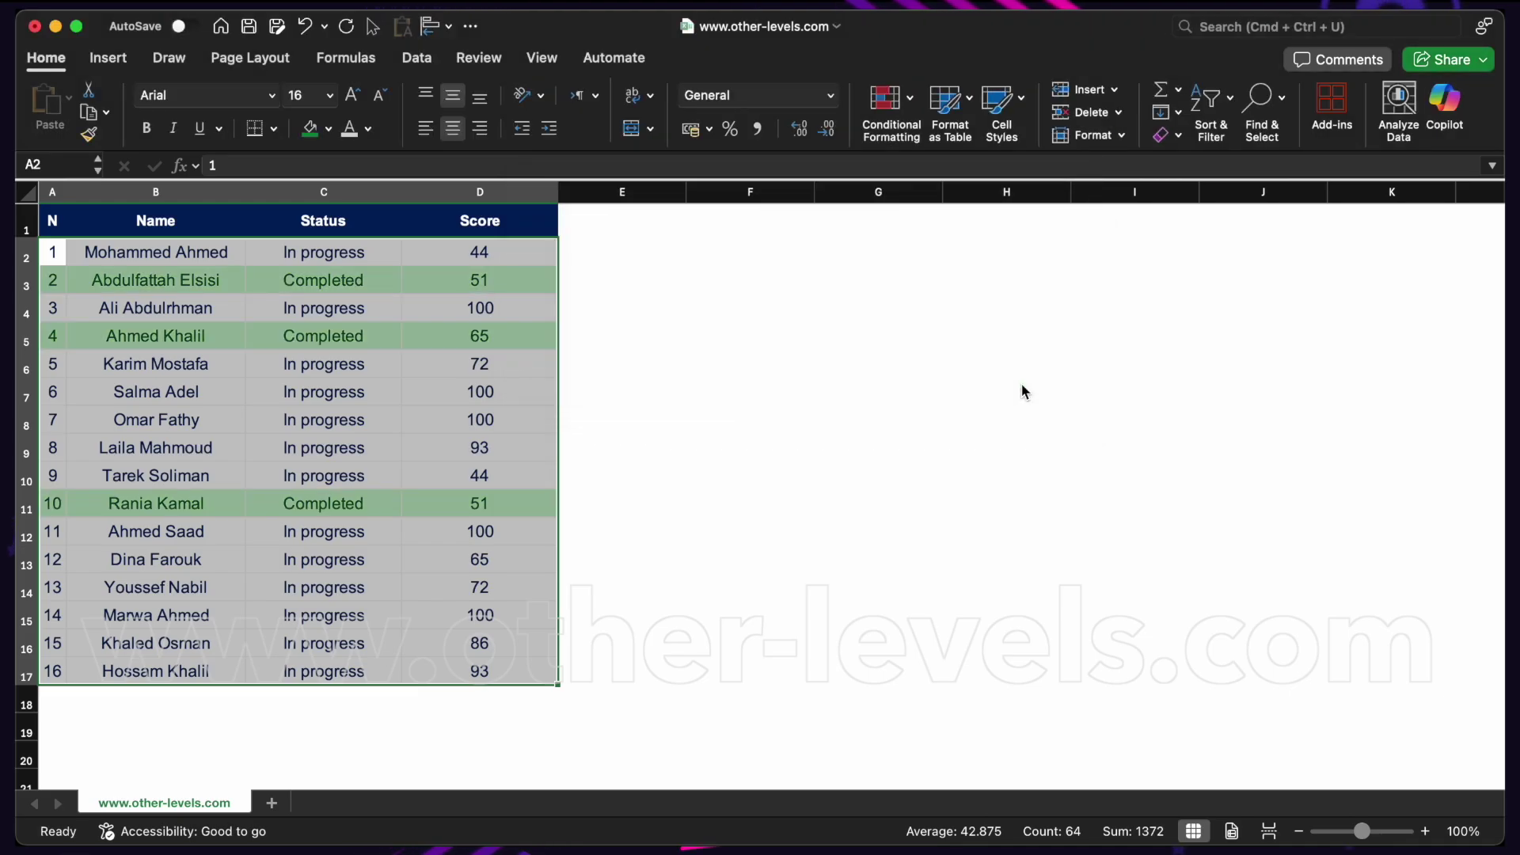
# Step: Set the Status in C7 and C9 to Completed, then reselect the table body A2:D17
pyautogui.click(751, 364)
pyautogui.click(388, 392)
pyautogui.click(410, 396)
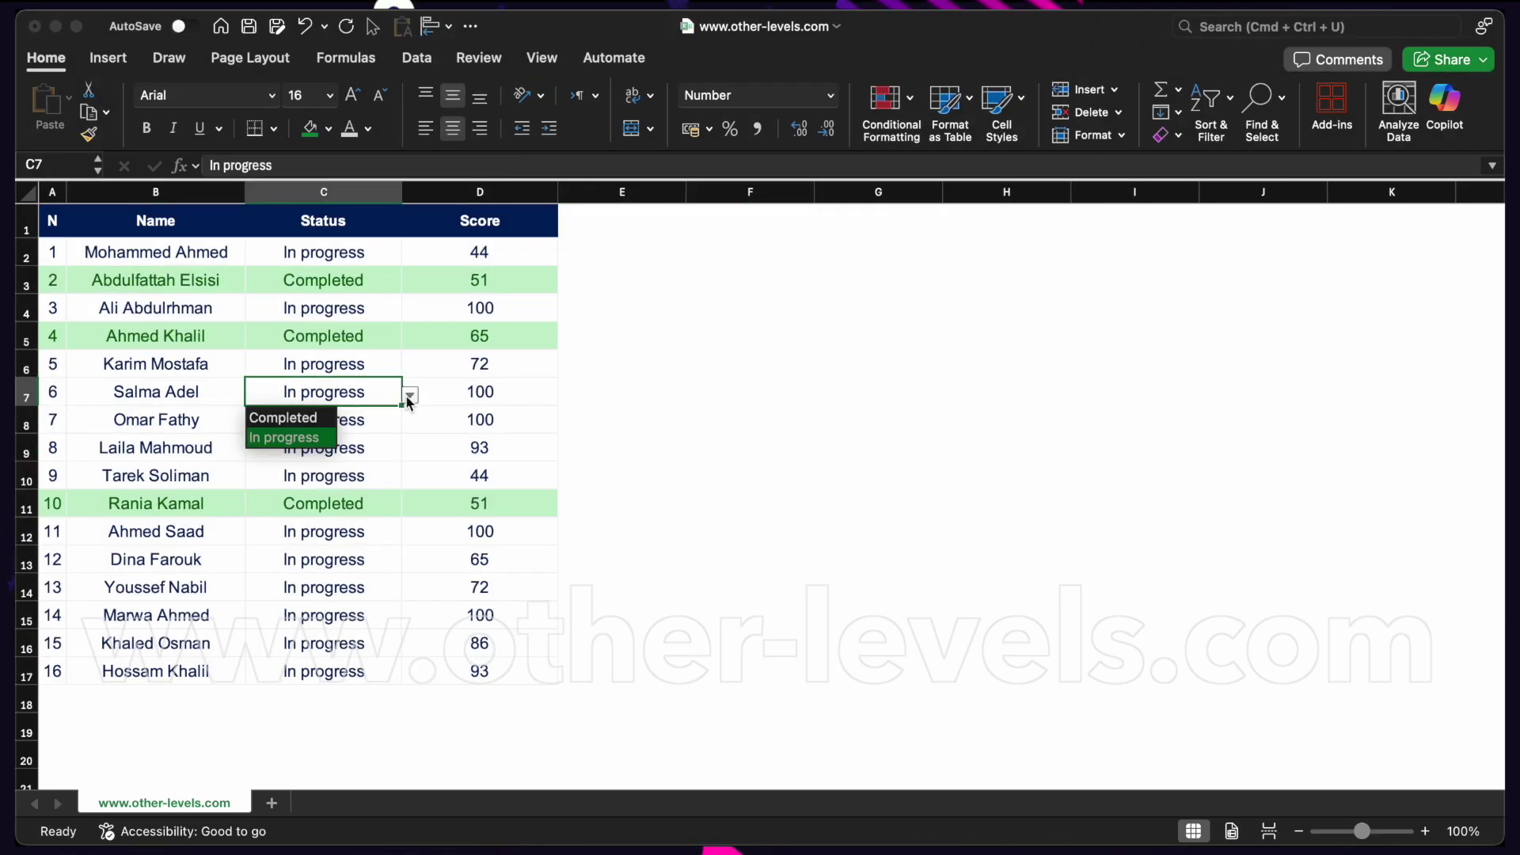
pyautogui.click(299, 420)
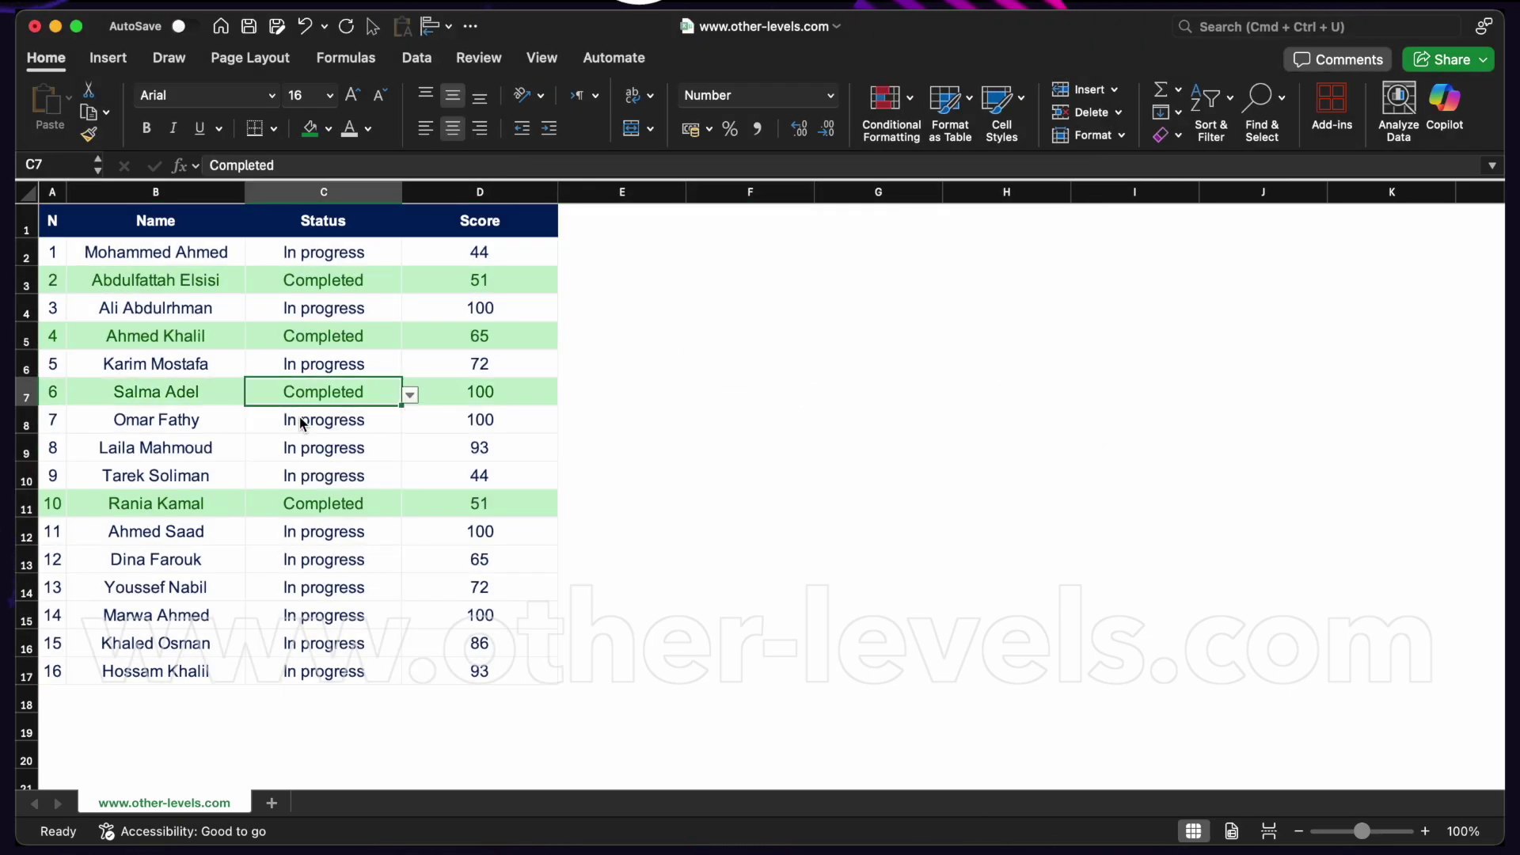
pyautogui.click(348, 458)
pyautogui.click(409, 450)
pyautogui.click(309, 473)
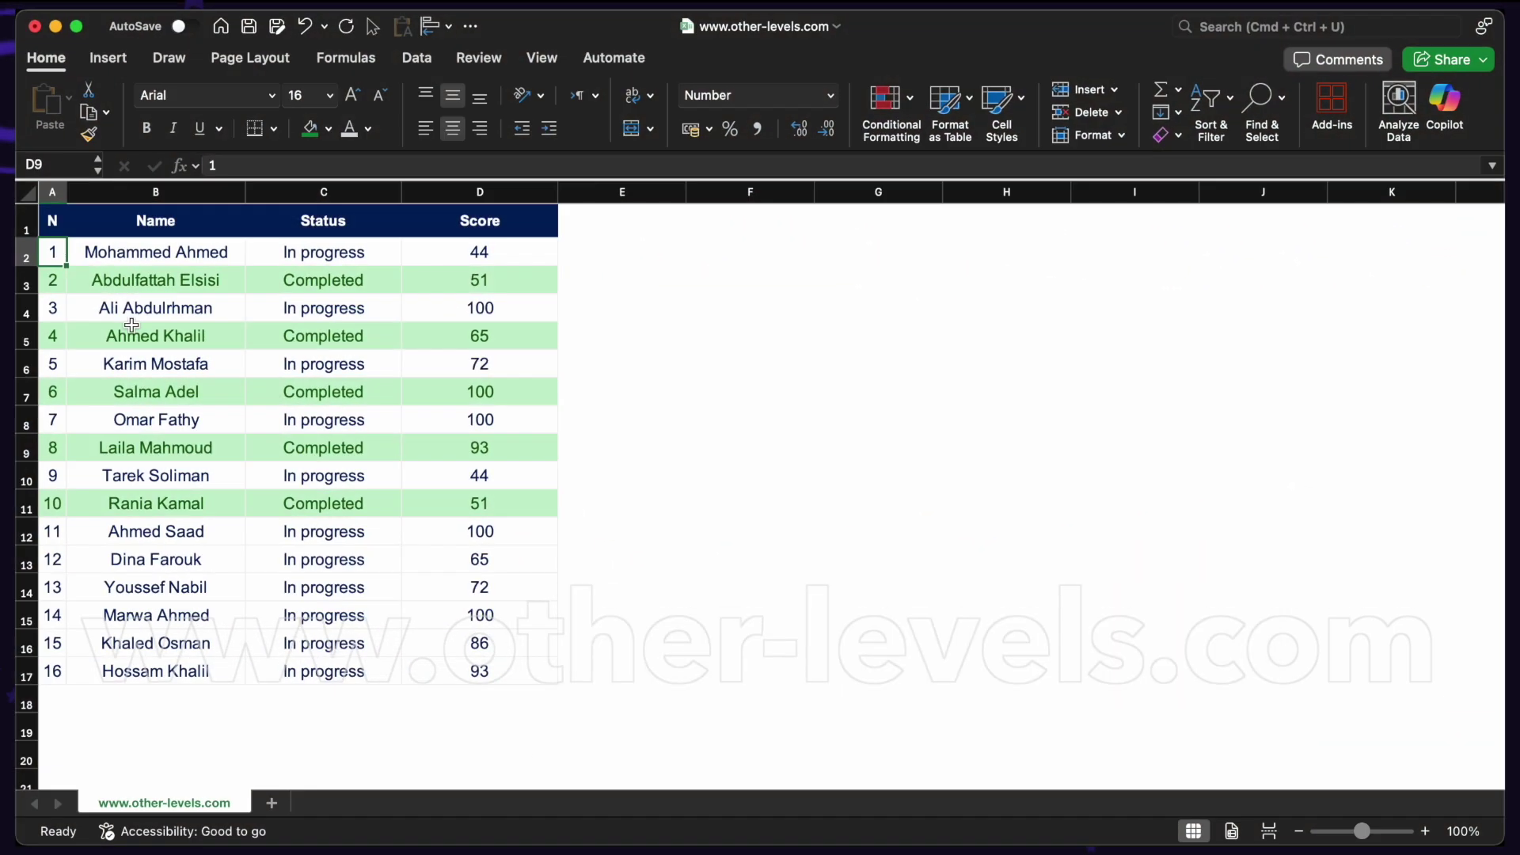
pyautogui.moveTo(52, 252); pyautogui.dragTo(480, 672)
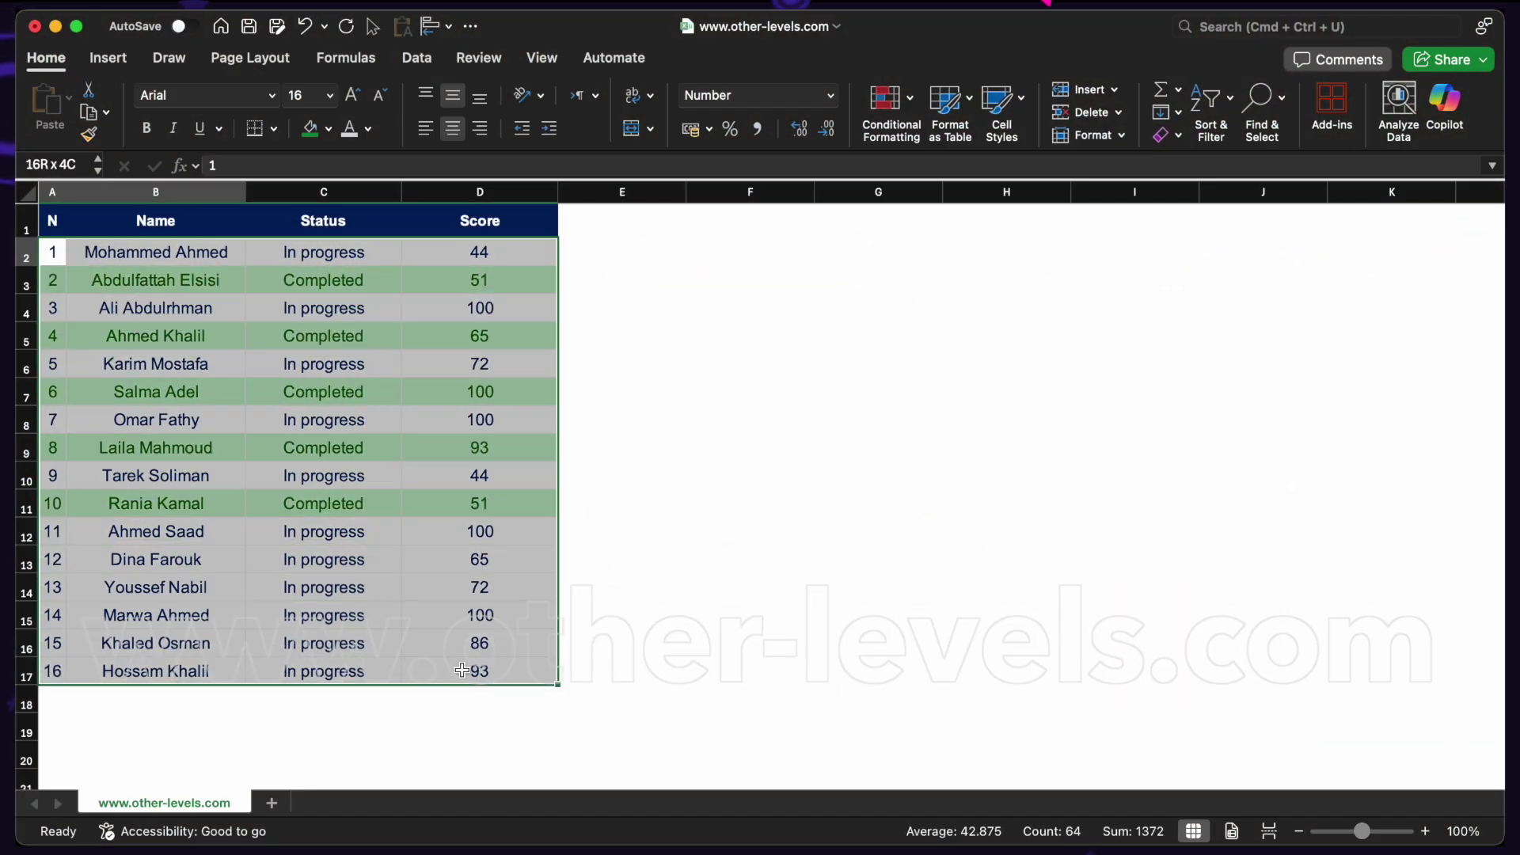
# Step: Edit the table rule's formula to =AND($C2="Completed",$D2>90) and apply it
pyautogui.click(899, 109)
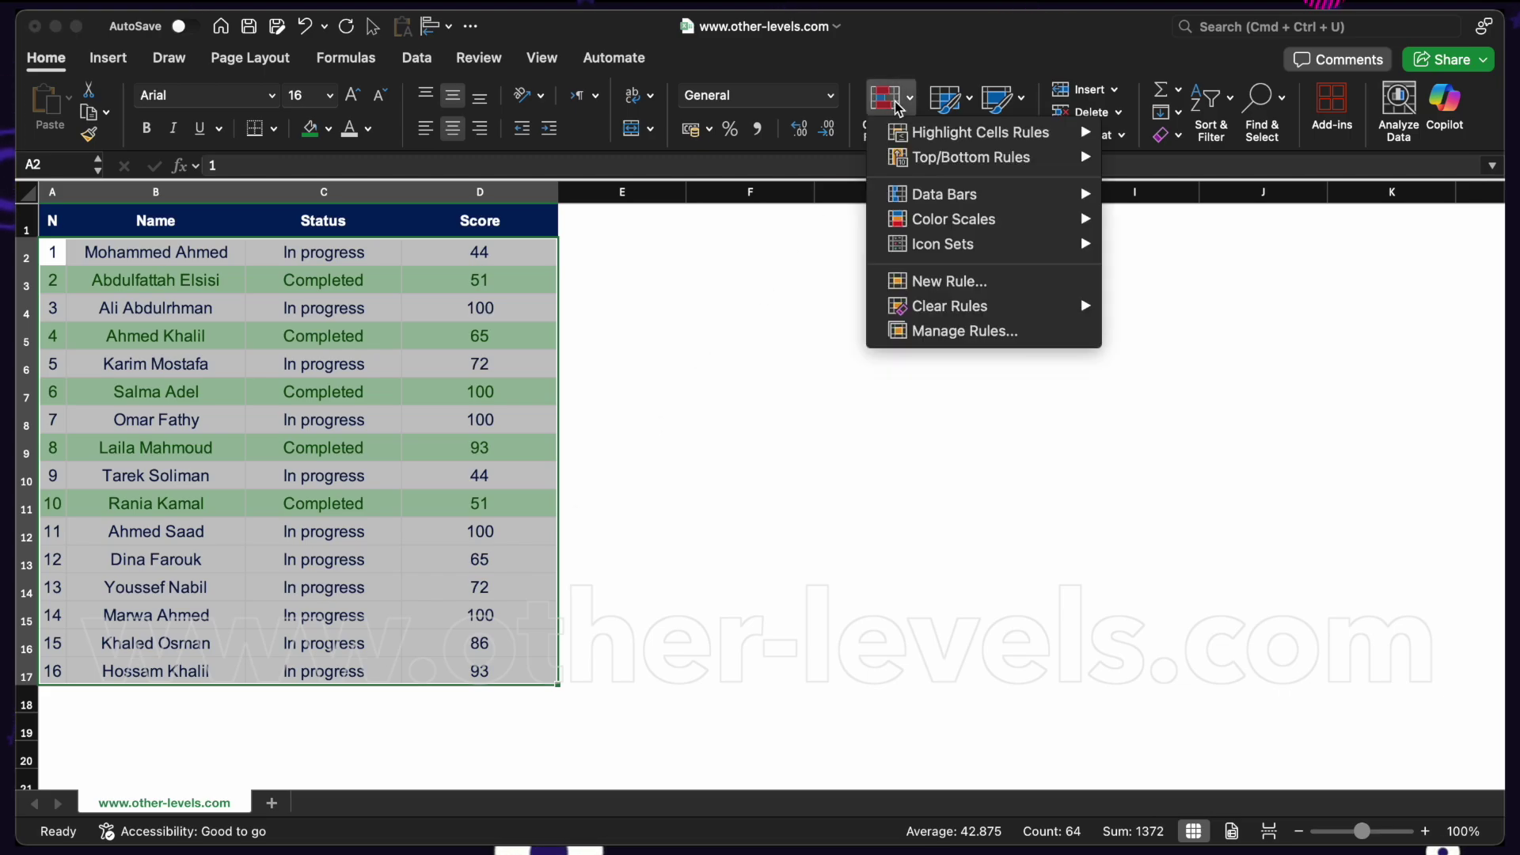
pyautogui.click(982, 334)
pyautogui.click(494, 778)
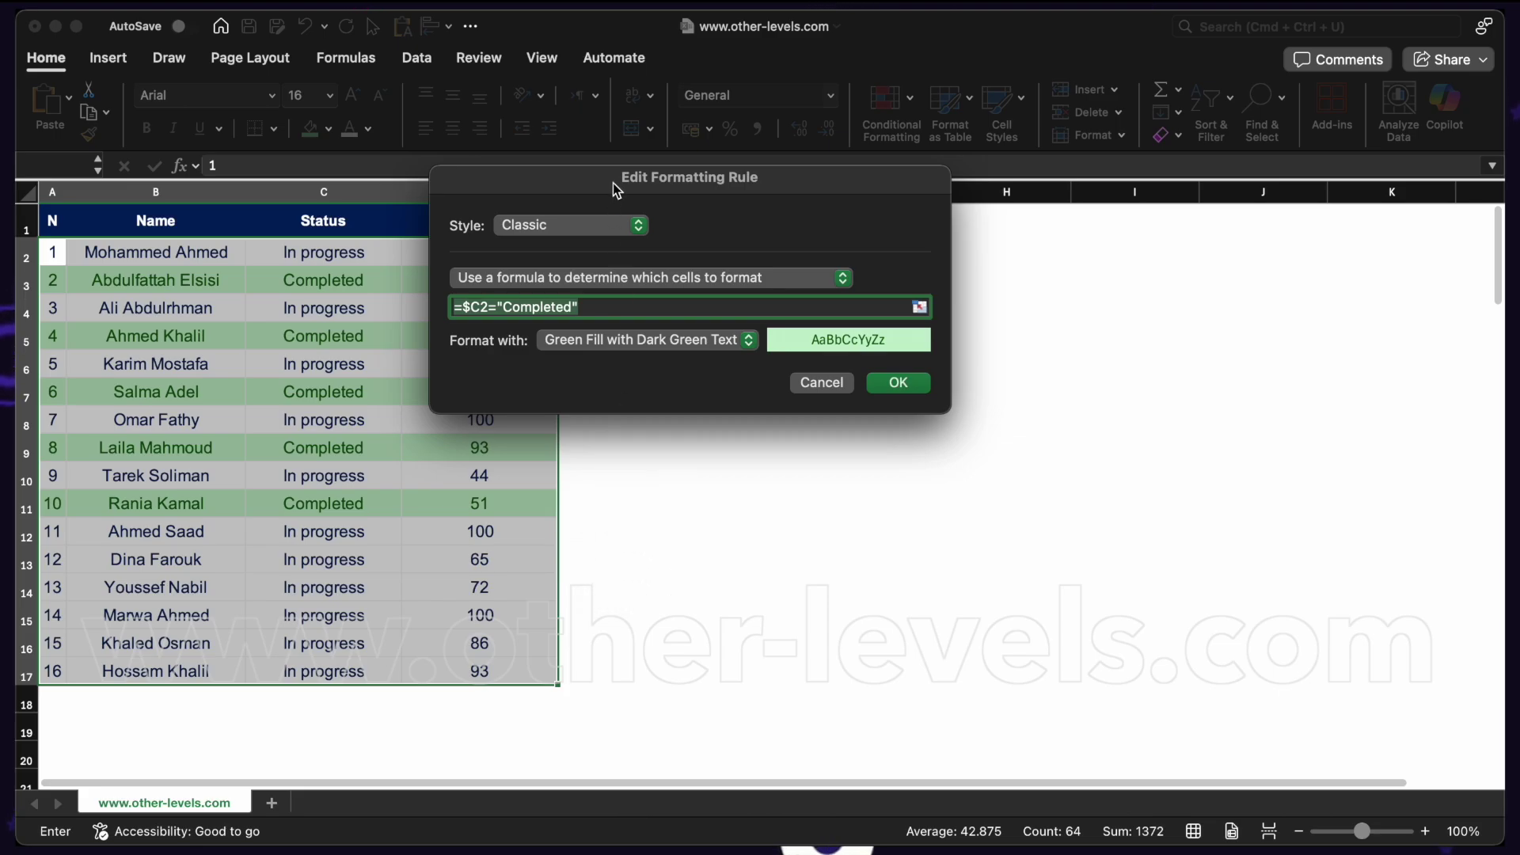
pyautogui.moveTo(613, 183); pyautogui.dragTo(768, 258)
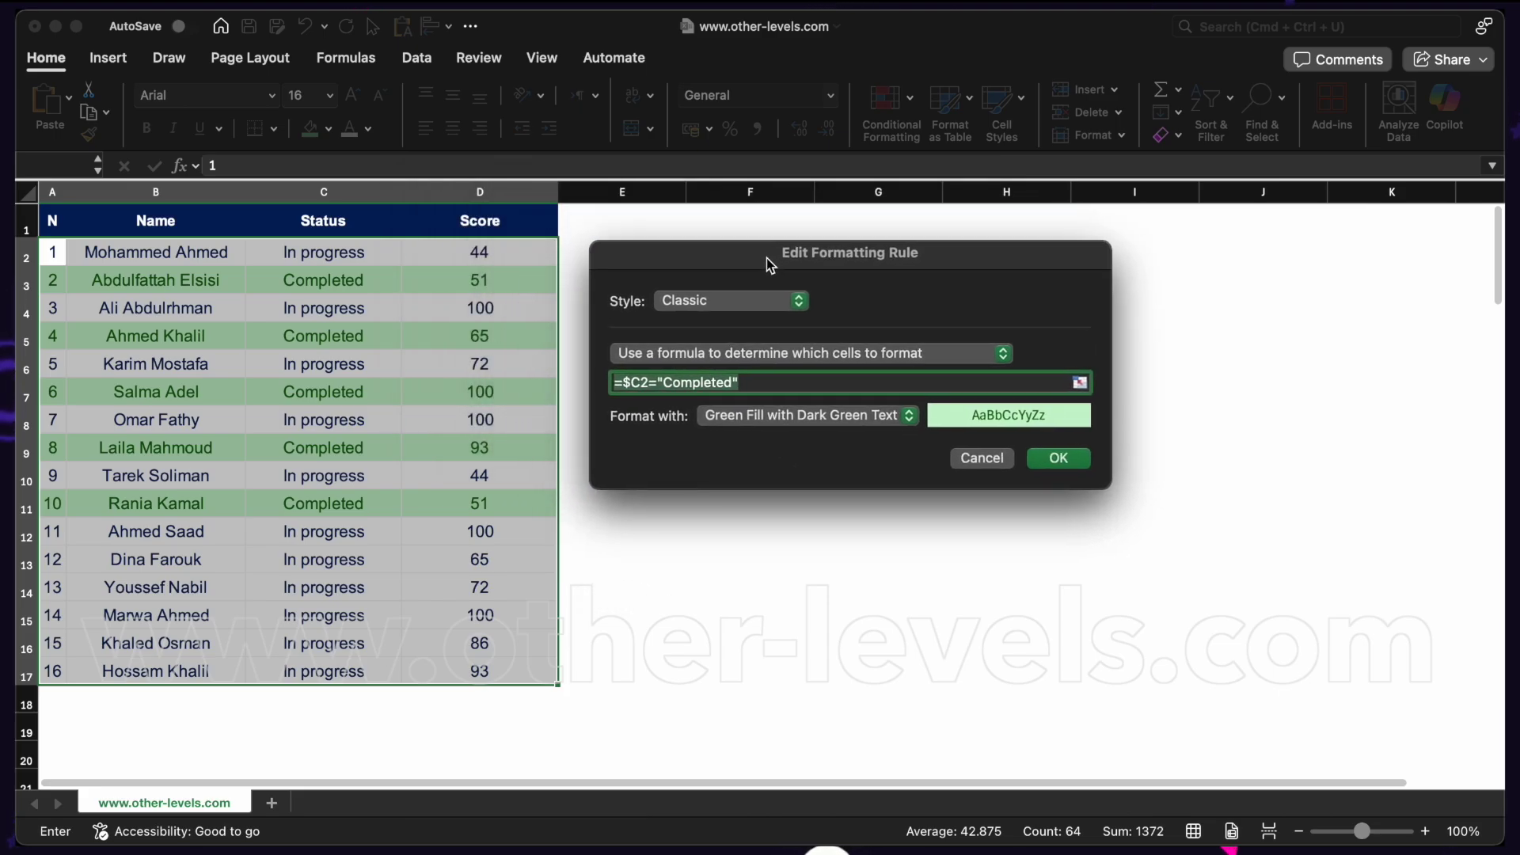
pyautogui.click(625, 382)
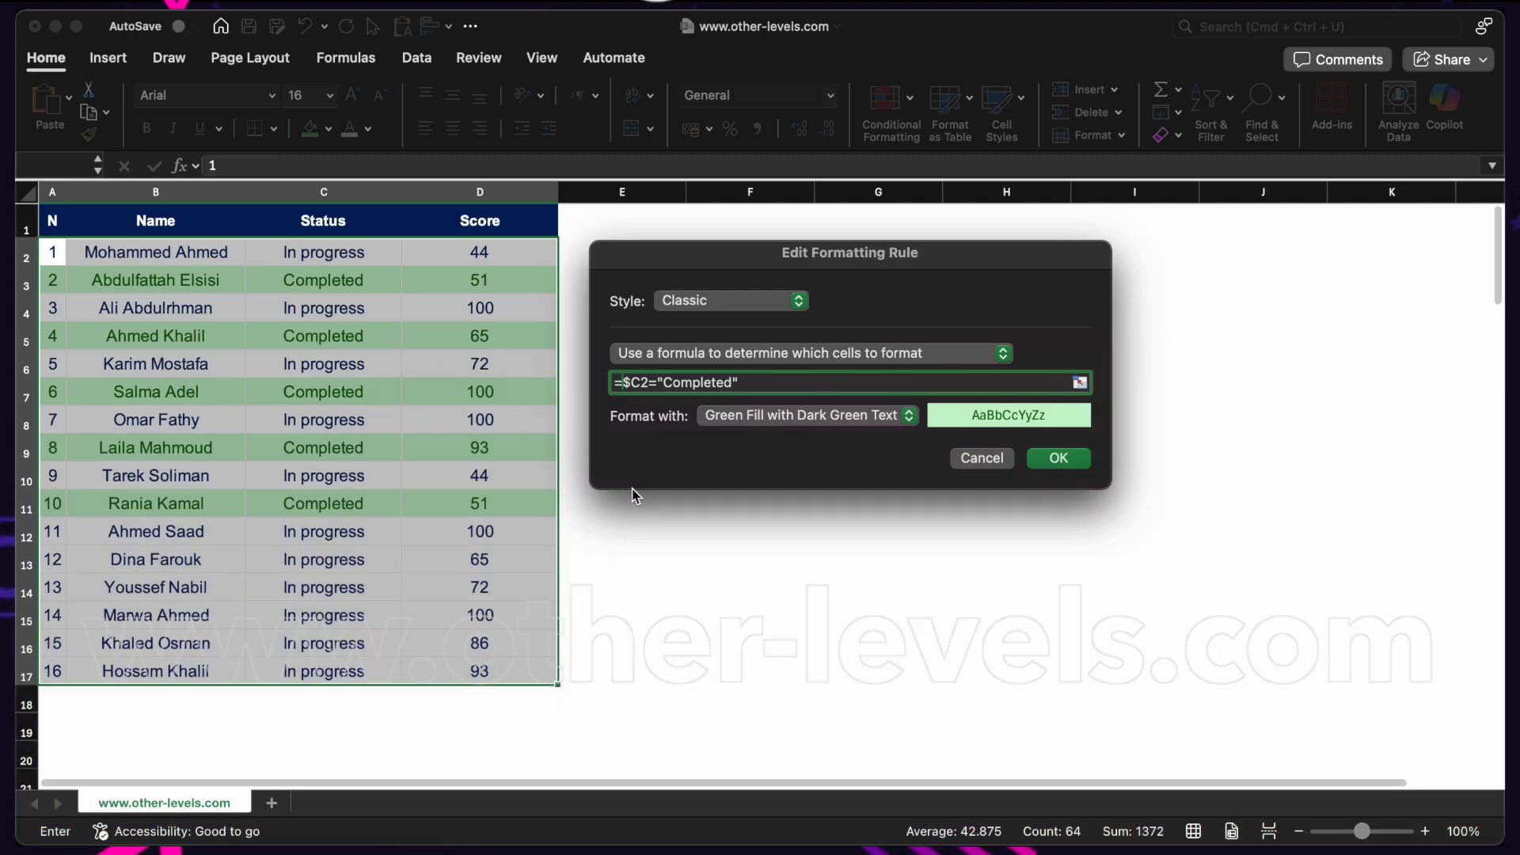
pyautogui.write('And(')
pyautogui.press('End')
pyautogui.write(',$D2>9')
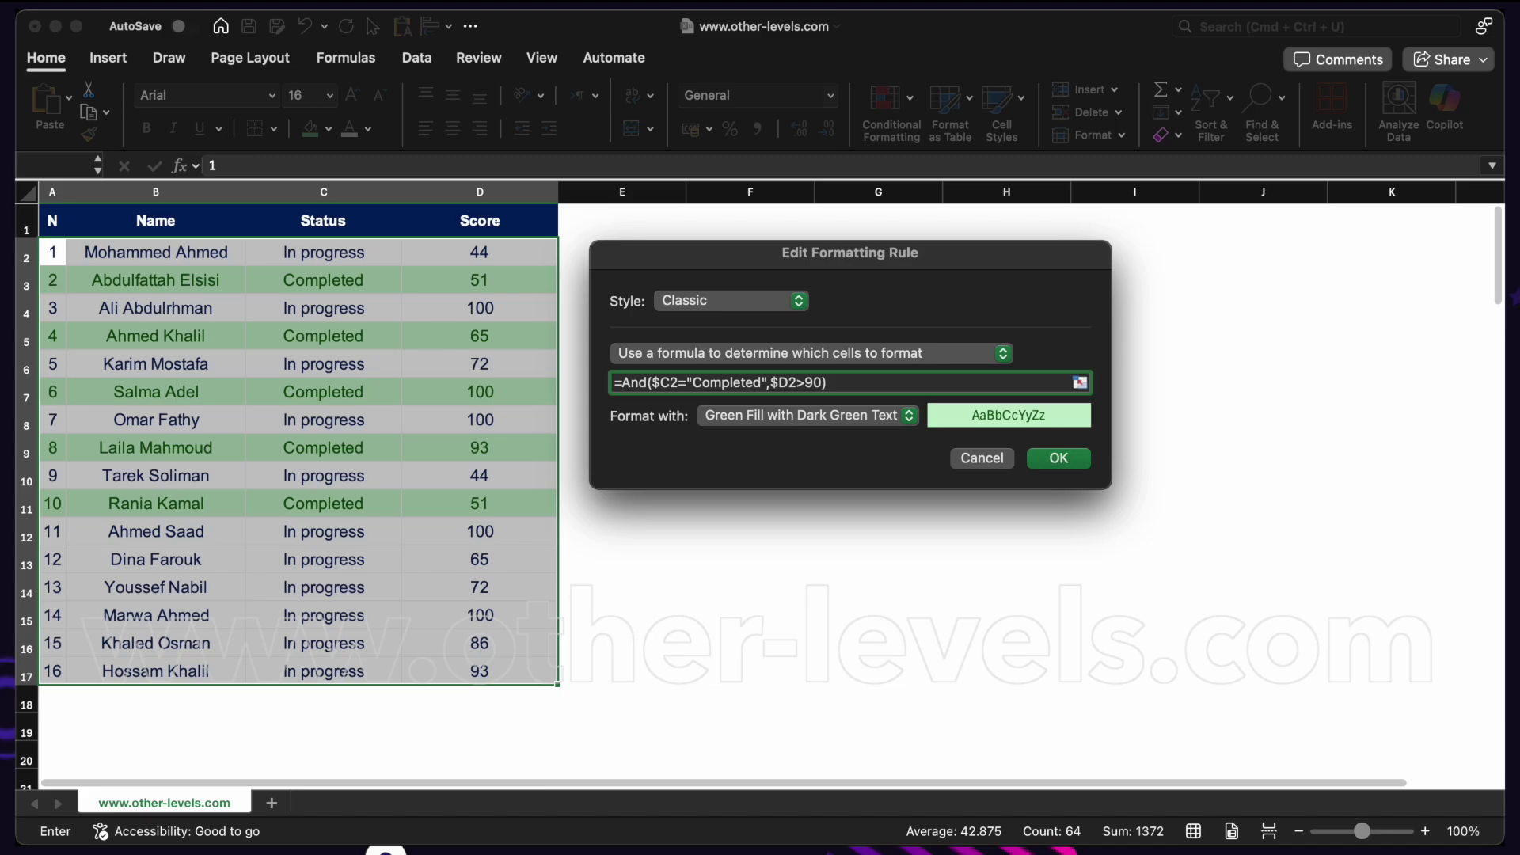
pyautogui.click(1075, 460)
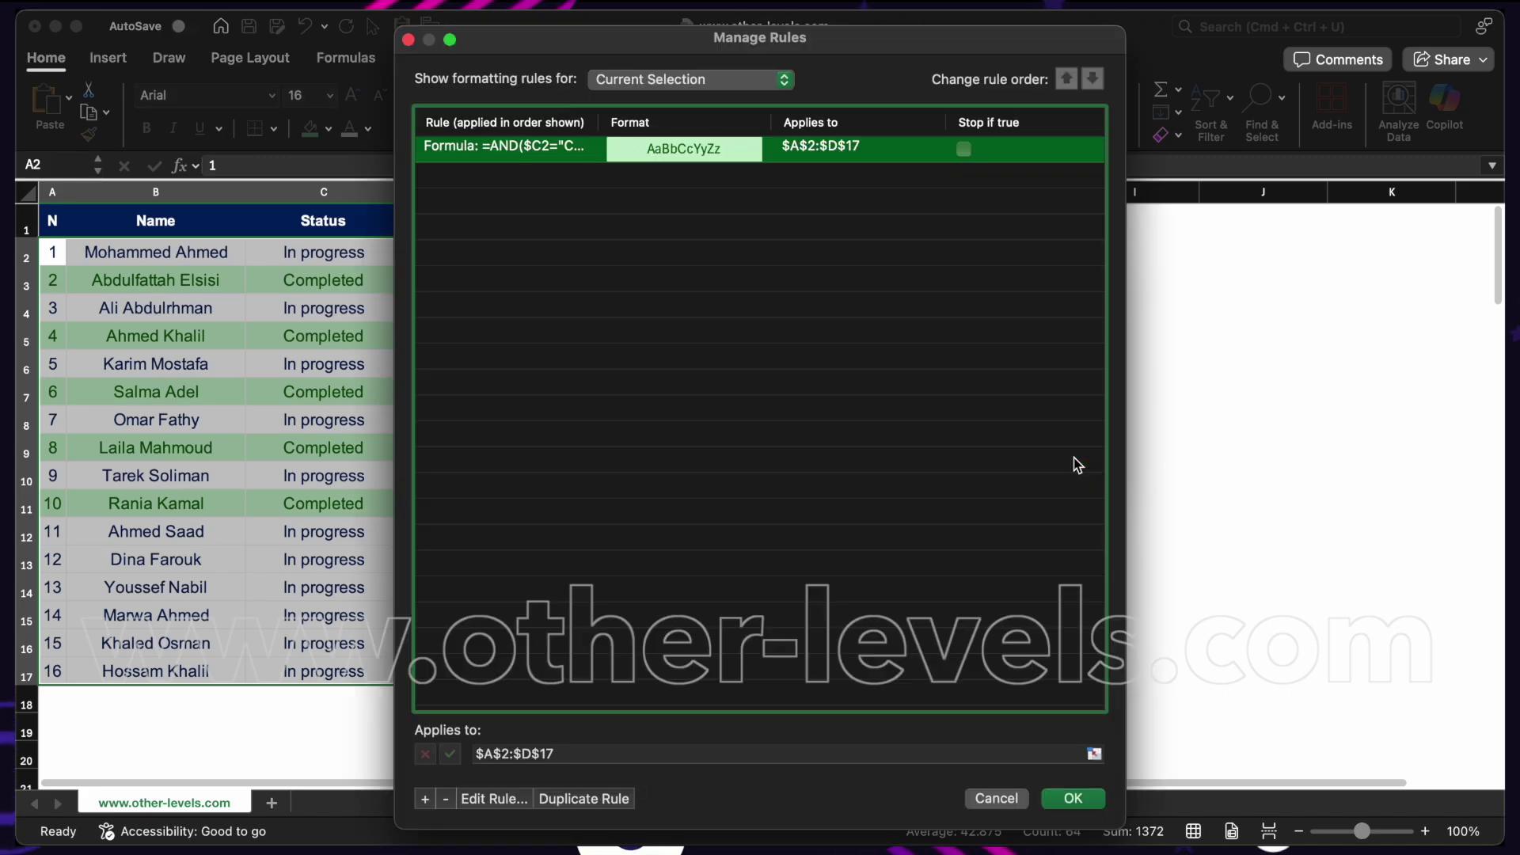
pyautogui.click(1074, 798)
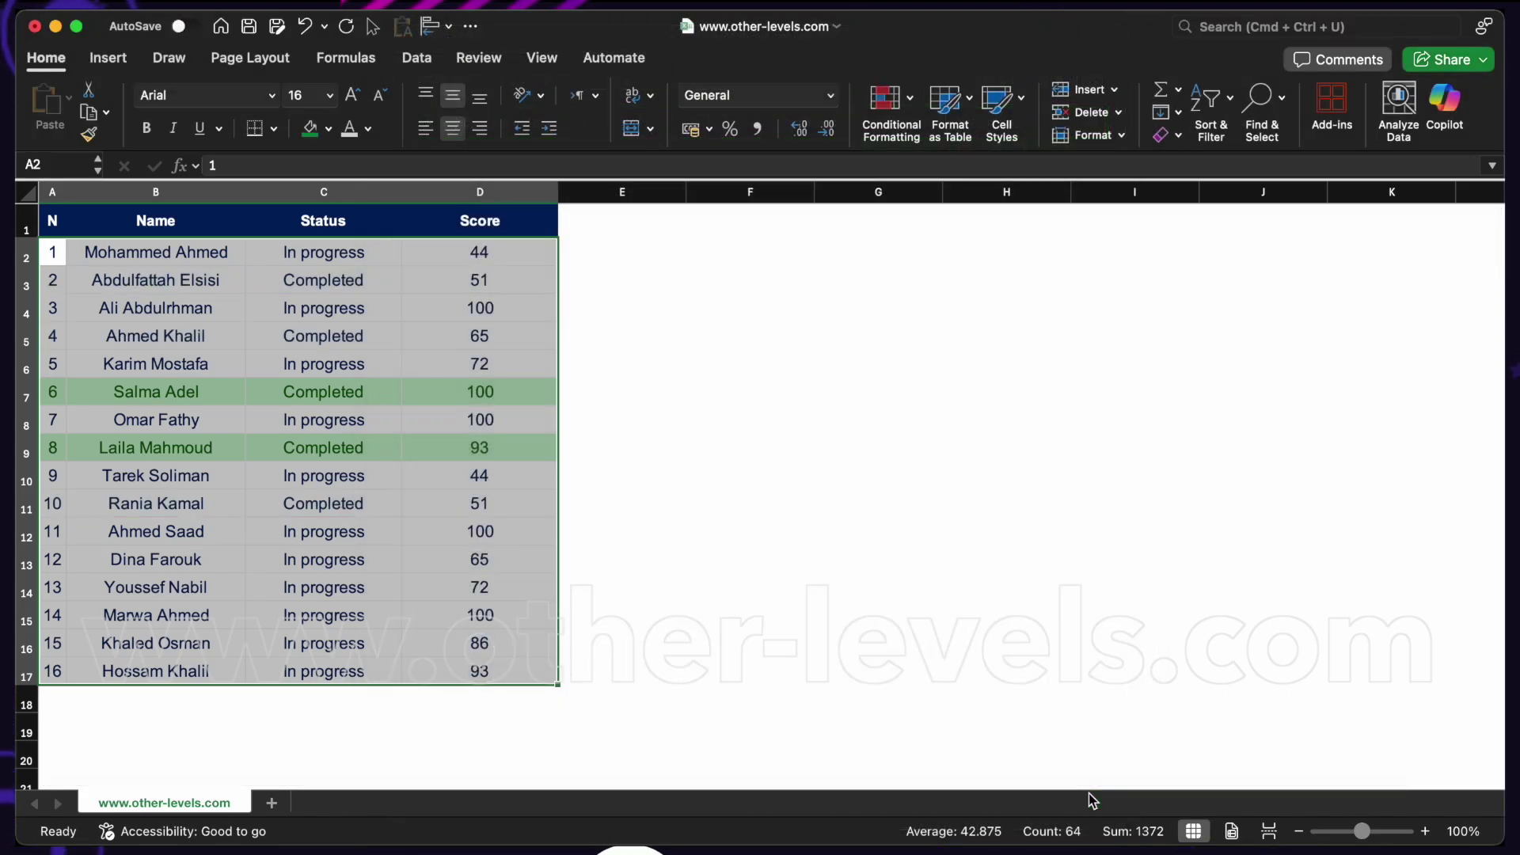
# Step: Enter score 99 in D5 and score 91 in D11
pyautogui.click(750, 364)
pyautogui.click(551, 339)
pyautogui.write('99')
pyautogui.press('Return')
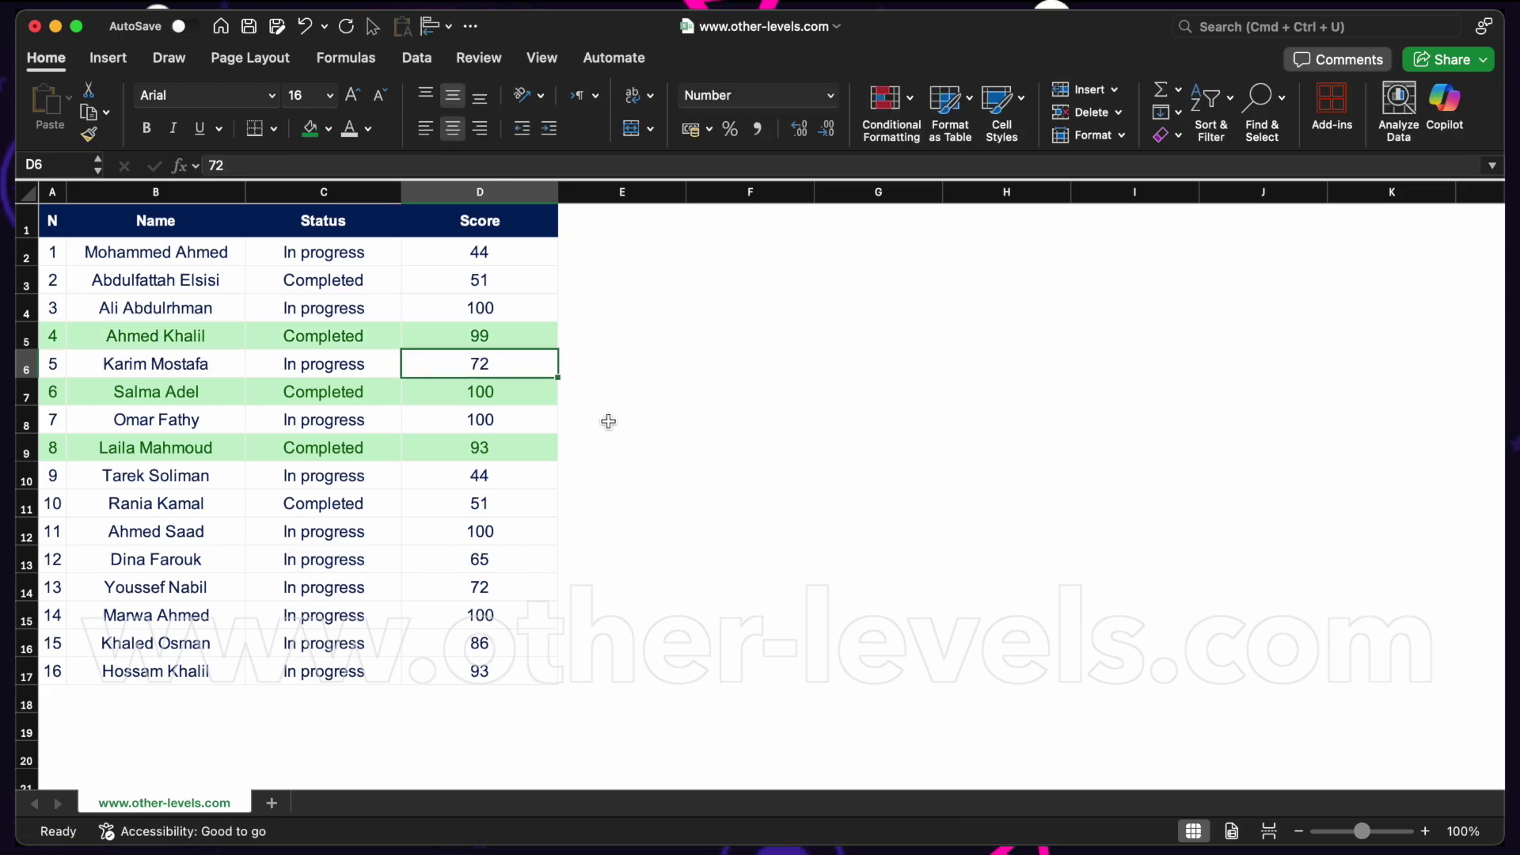
pyautogui.click(526, 505)
pyautogui.write('91')
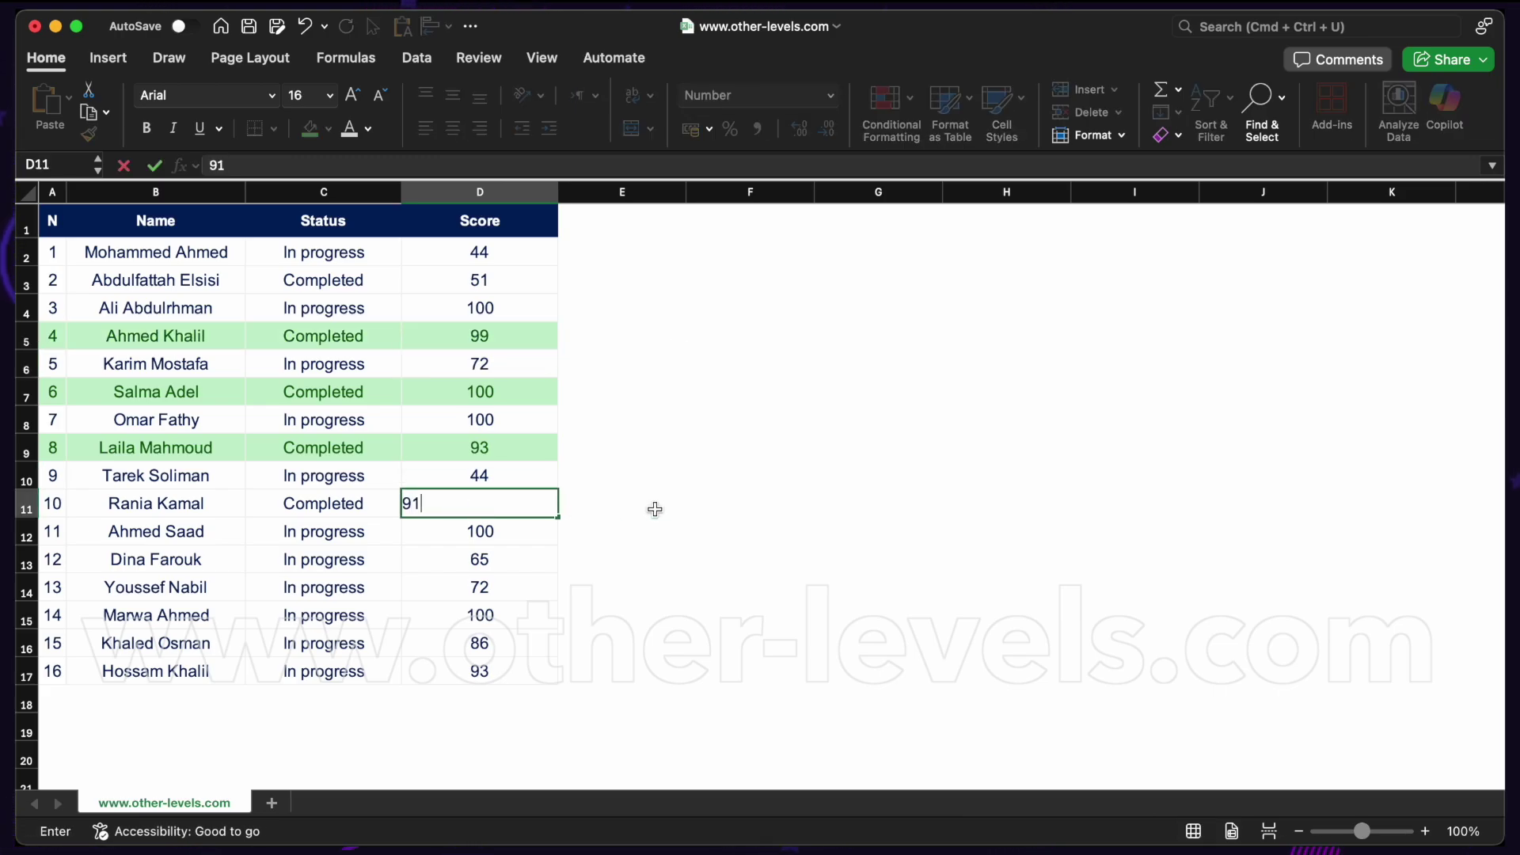
pyautogui.press('Return')
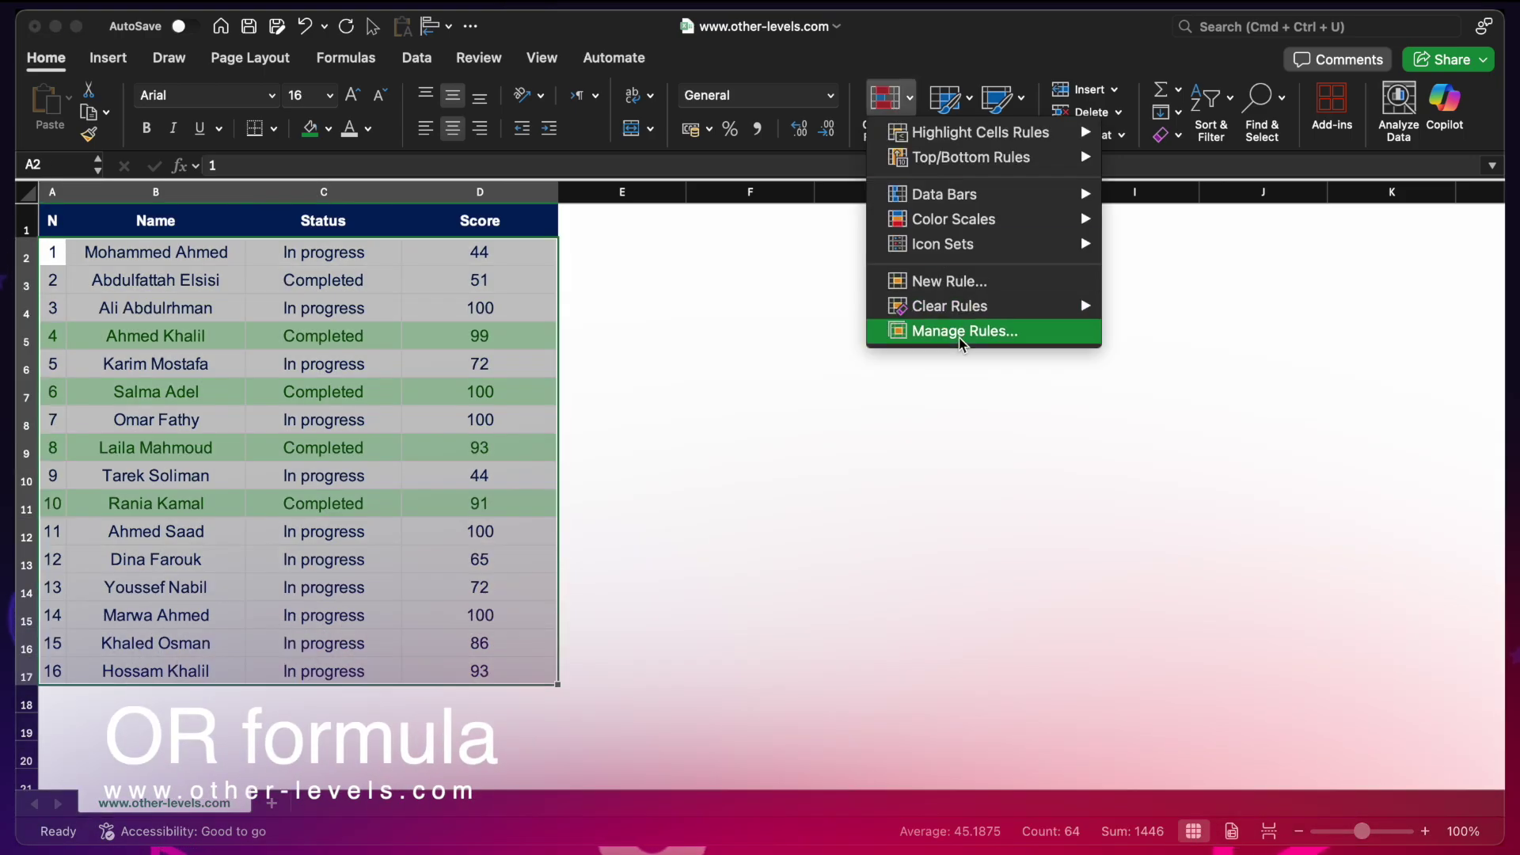
# Step: Change the rule formula from AND to OR($C2="Completed",$D2>90) and apply it
pyautogui.click(967, 330)
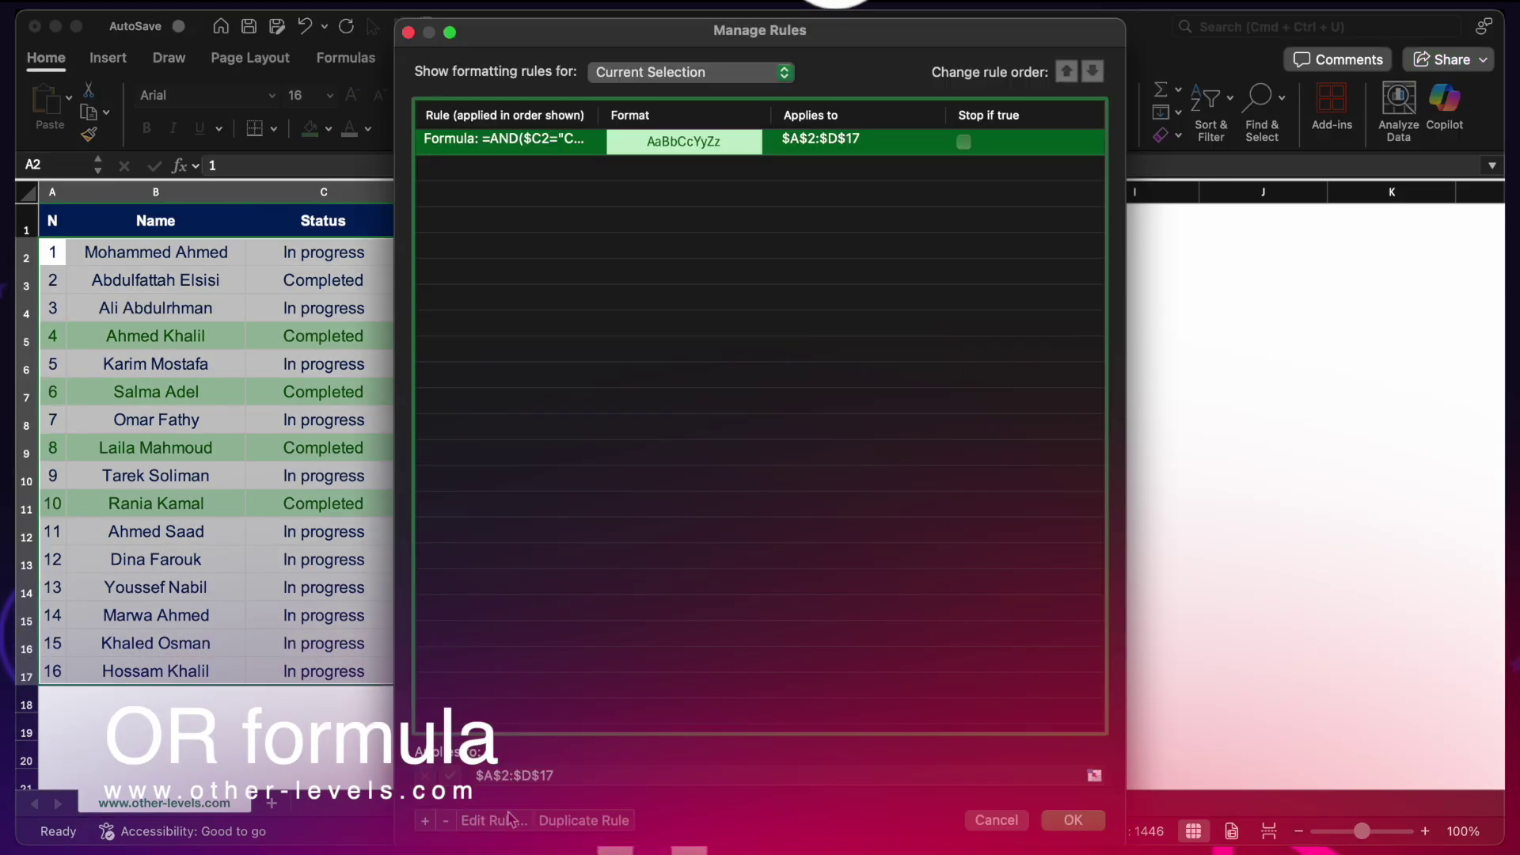
pyautogui.click(509, 820)
pyautogui.click(671, 406)
pyautogui.press('BackSpace')
pyautogui.press('BackSpace')
pyautogui.press('BackSpace')
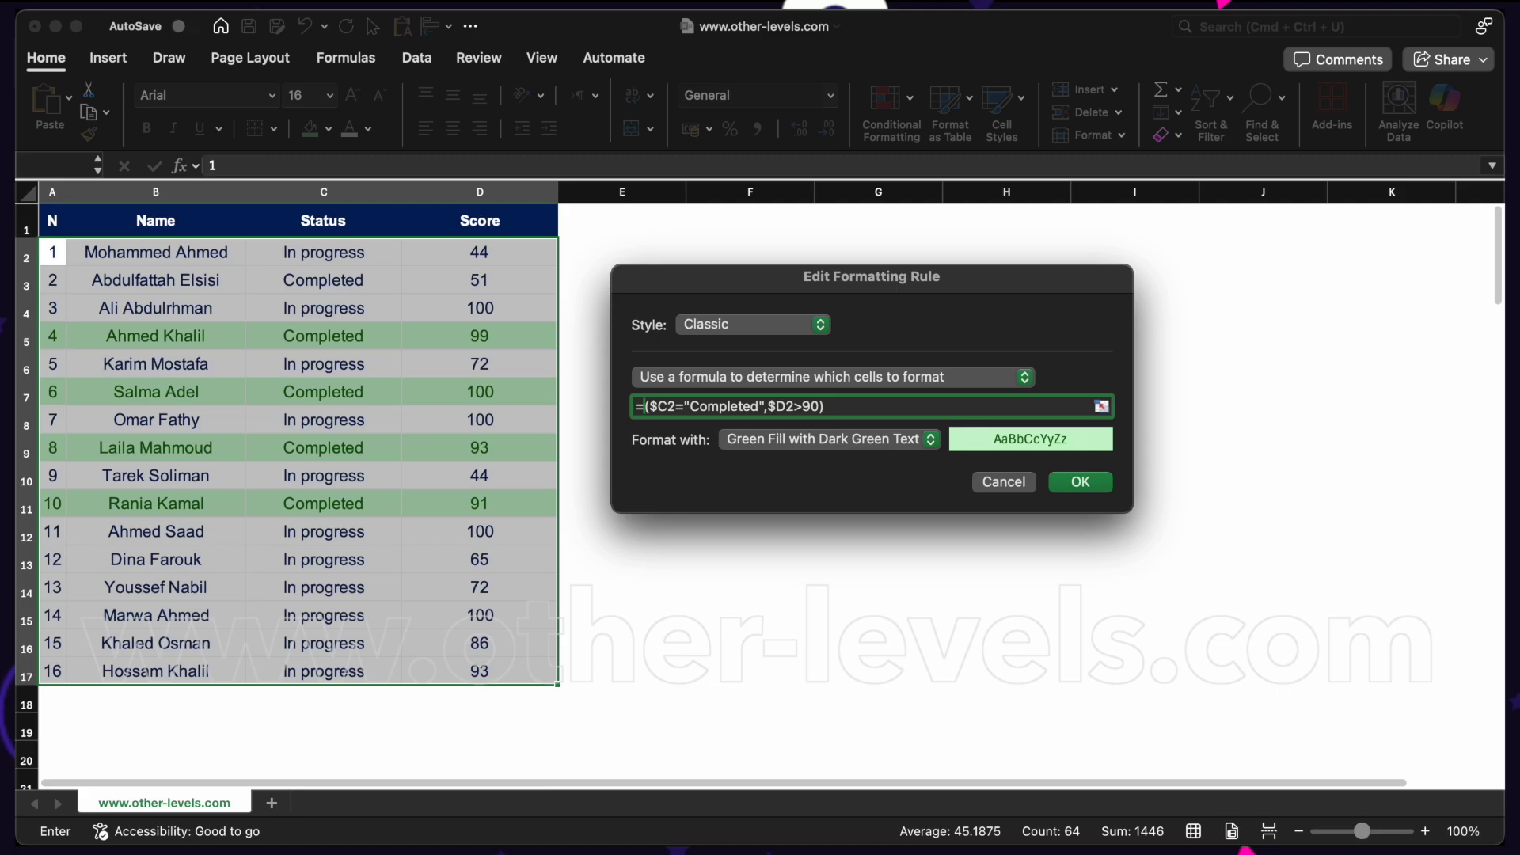
pyautogui.write('Or')
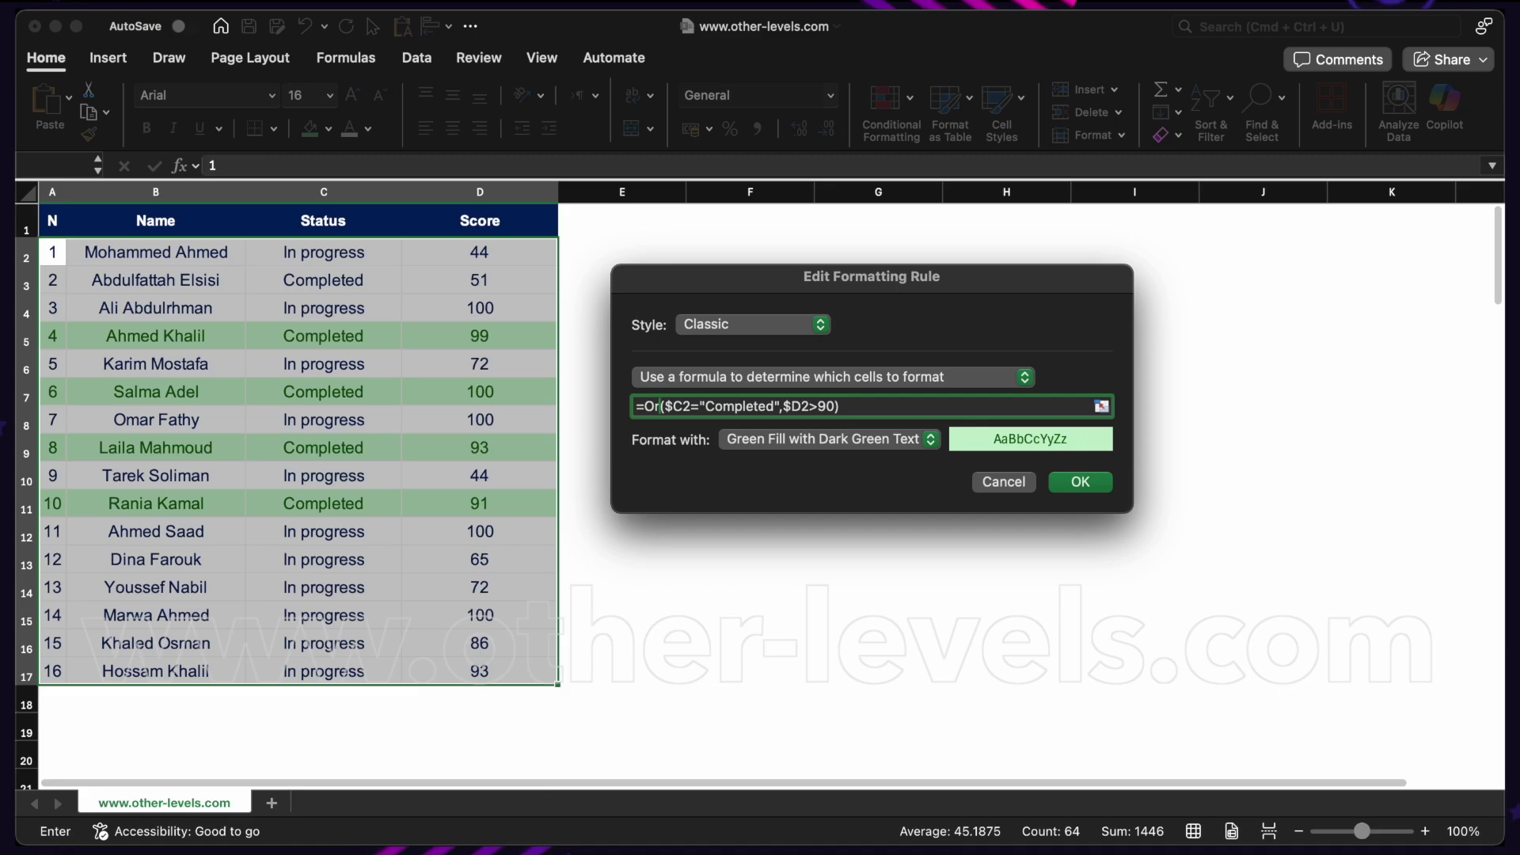
pyautogui.click(1082, 483)
pyautogui.click(781, 377)
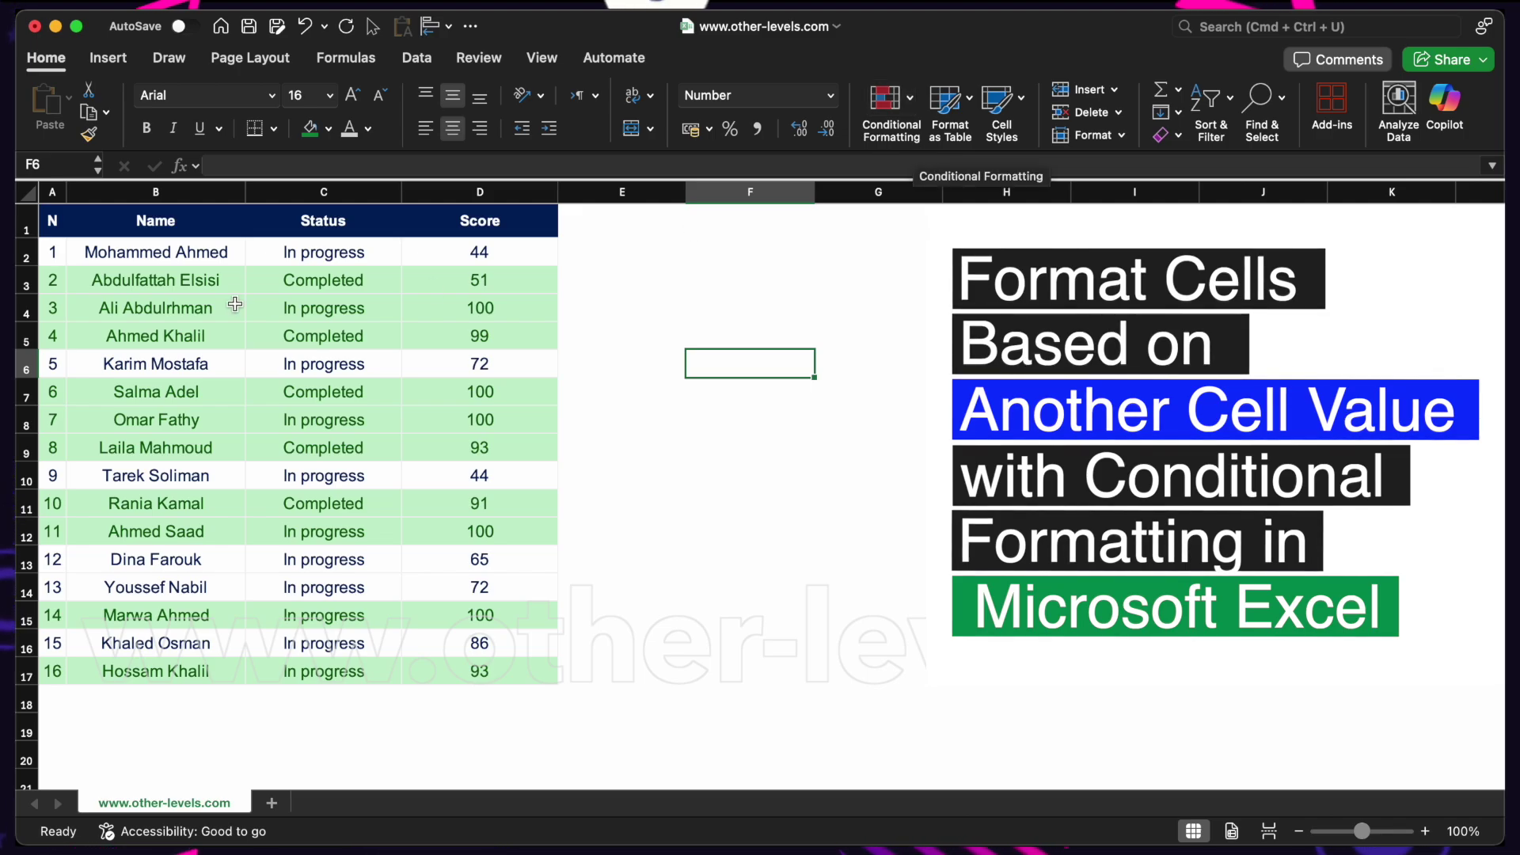
pyautogui.moveTo(59, 253); pyautogui.dragTo(547, 673)
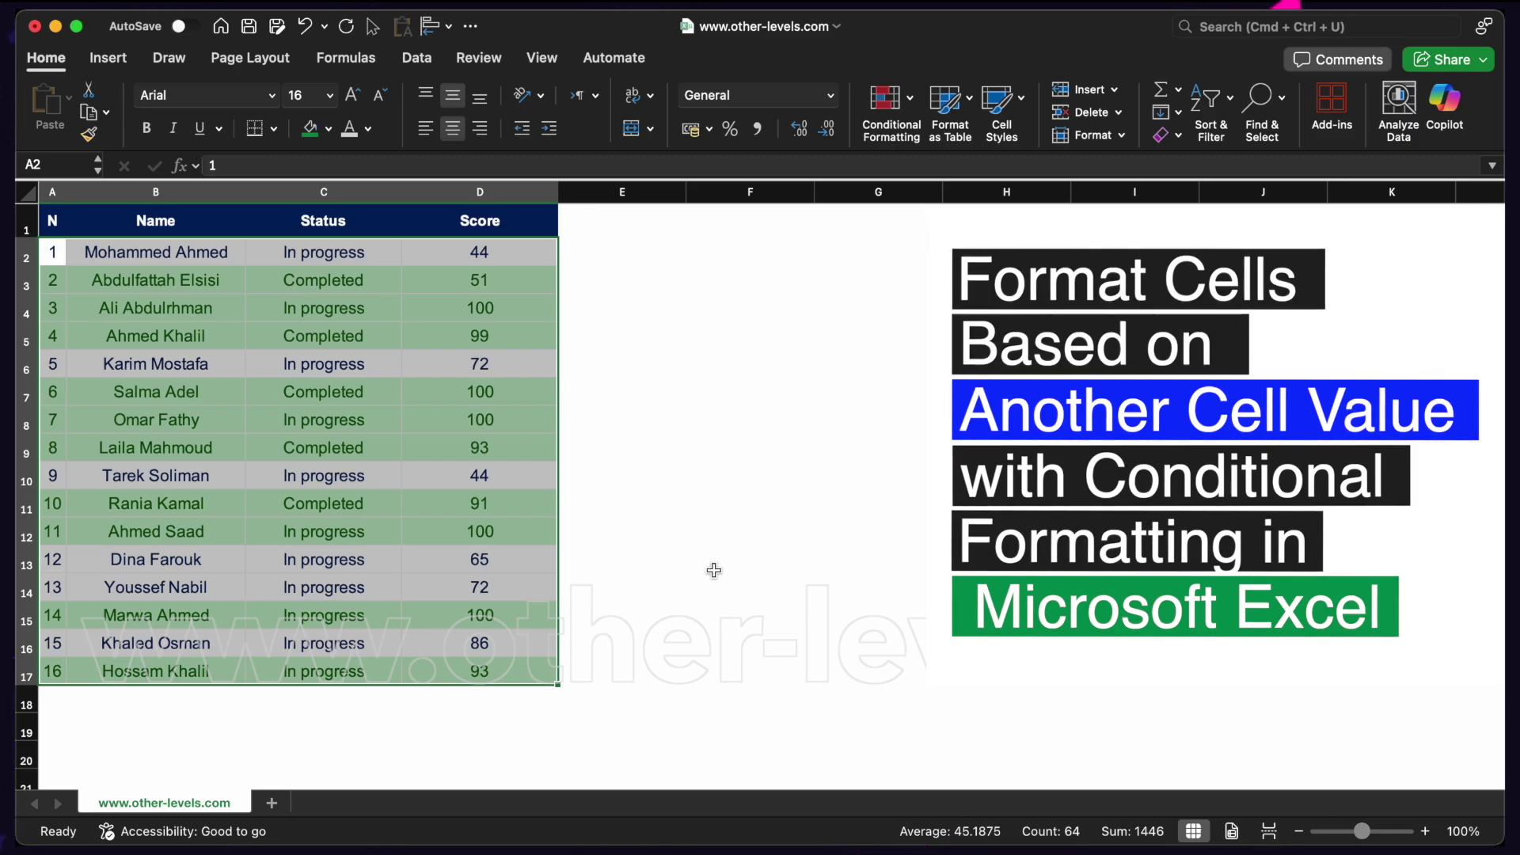
pyautogui.click(715, 571)
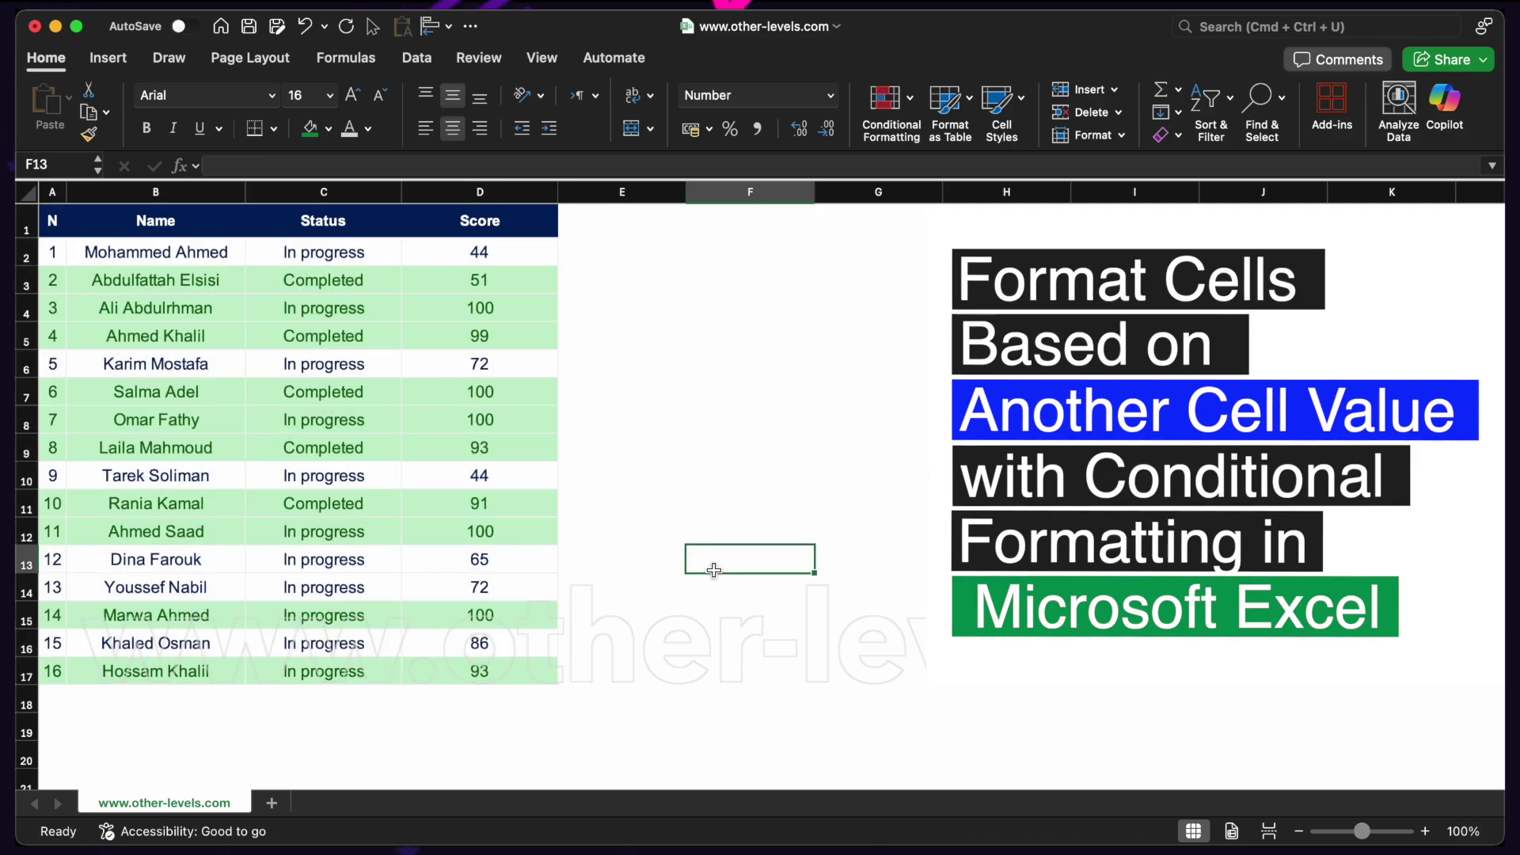
pyautogui.click(348, 255)
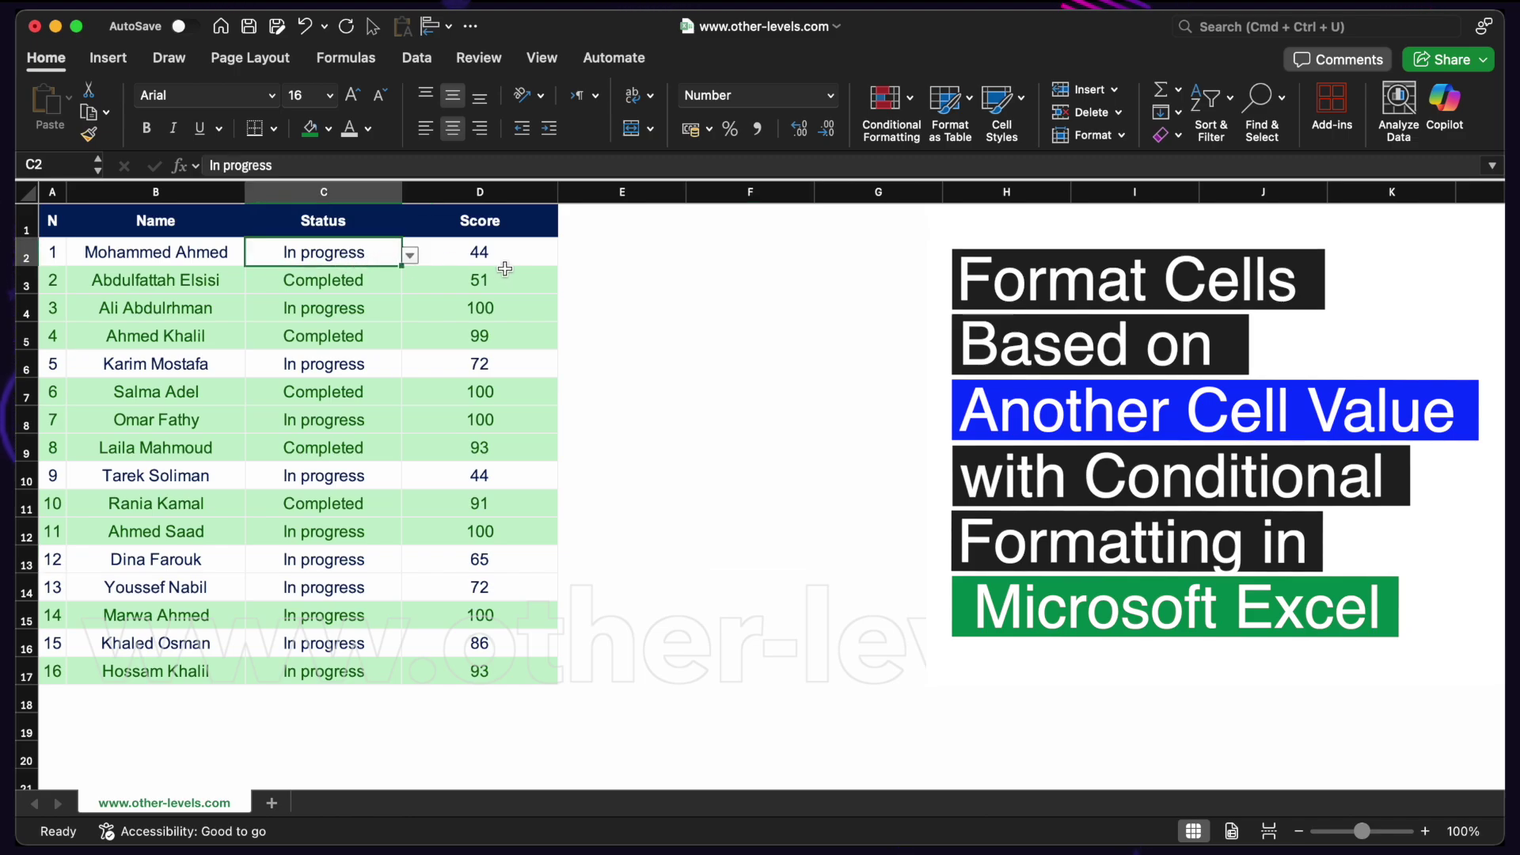